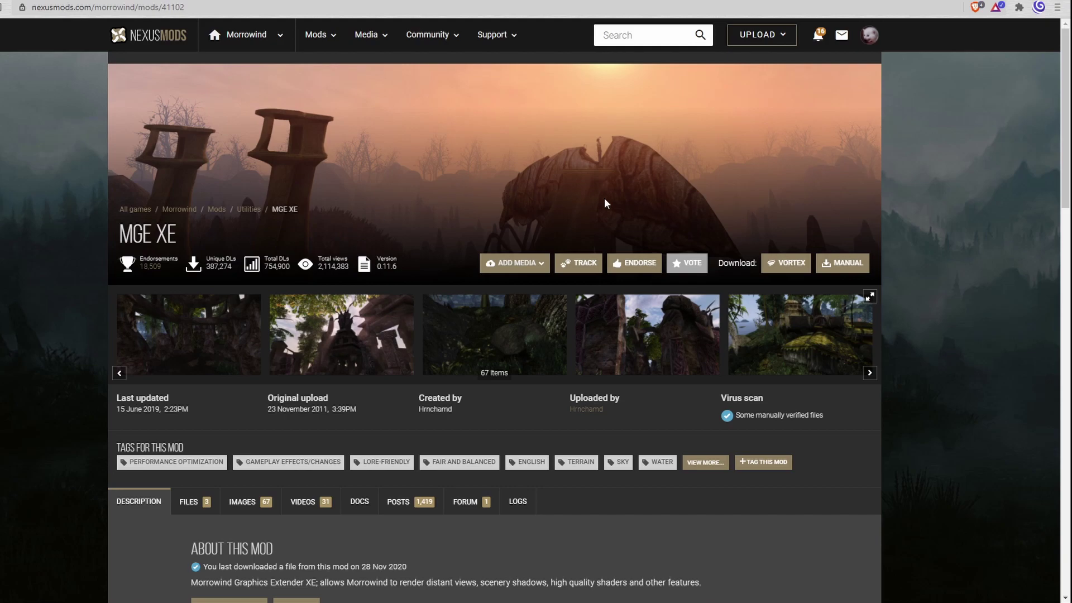
# Read the MGE XE mod page's description through to its requirements and install instructions
pyautogui.scroll(-1, 600, 197)
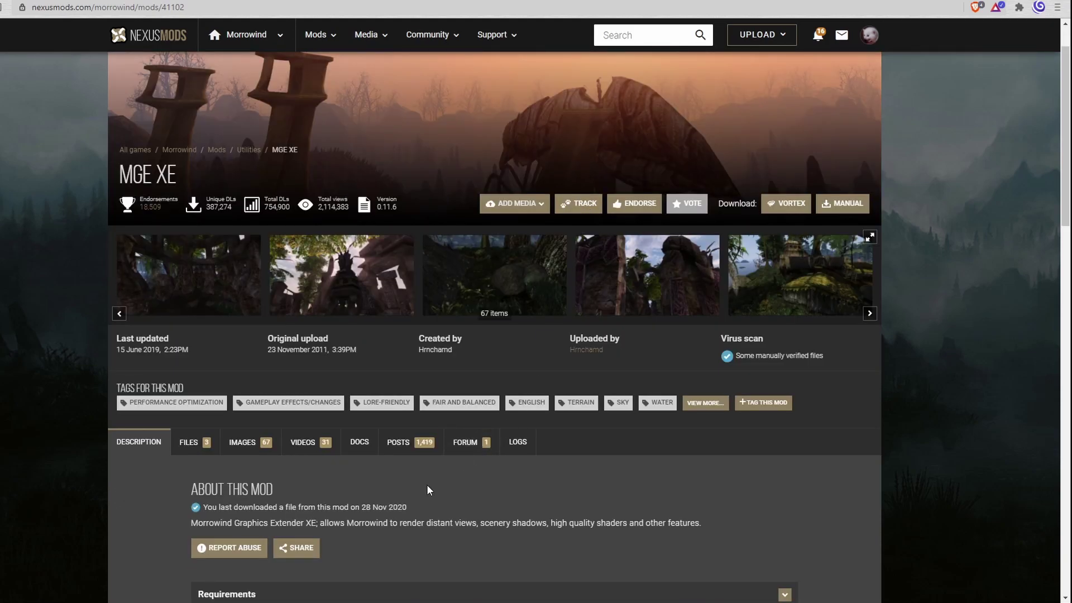
pyautogui.scroll(-2, 427, 485)
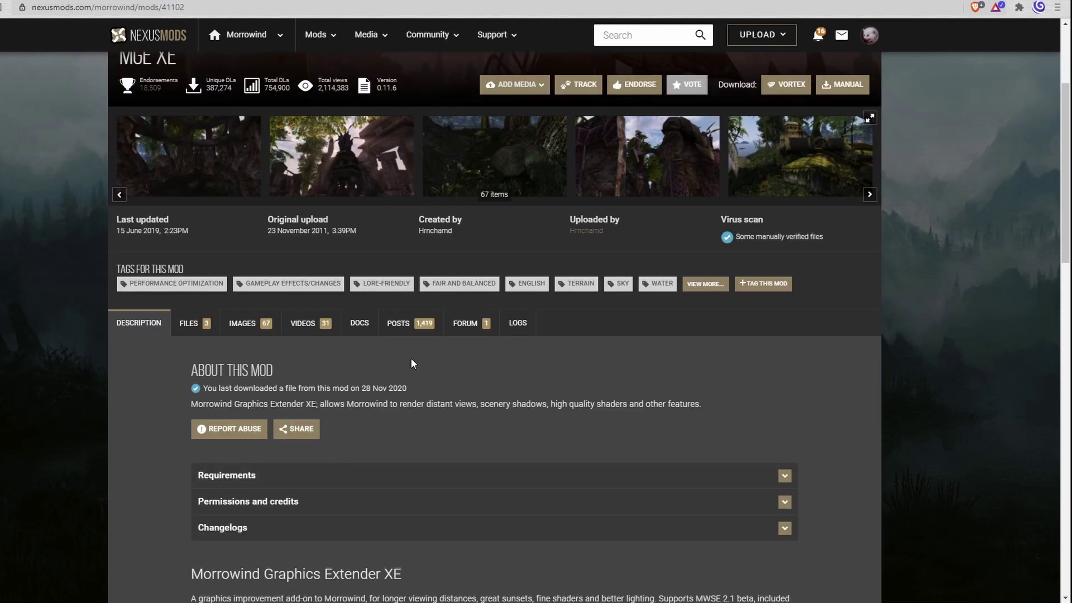
pyautogui.scroll(-3, 460, 398)
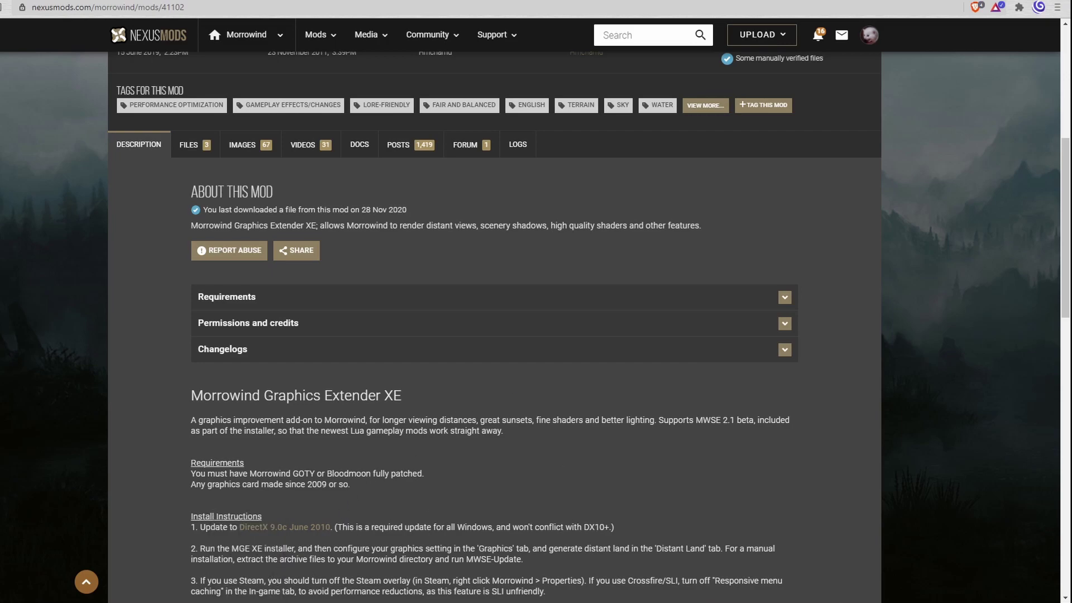
# Switch to the OpenMW Launcher, show its advanced game mechanics settings, and place the window beside the MGE XE page
pyautogui.click(247, 564)
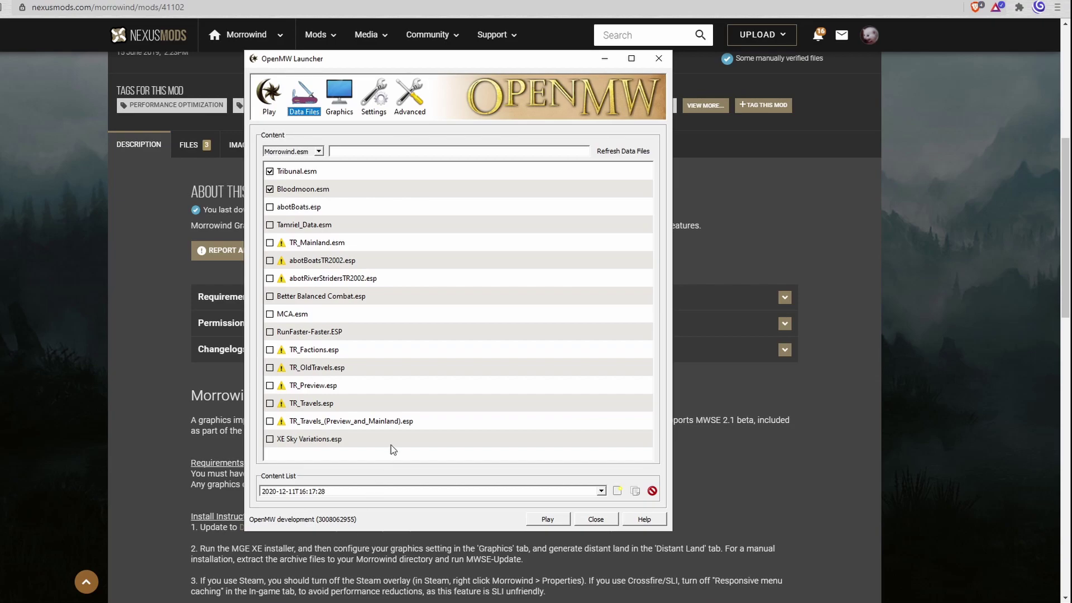
pyautogui.click(402, 96)
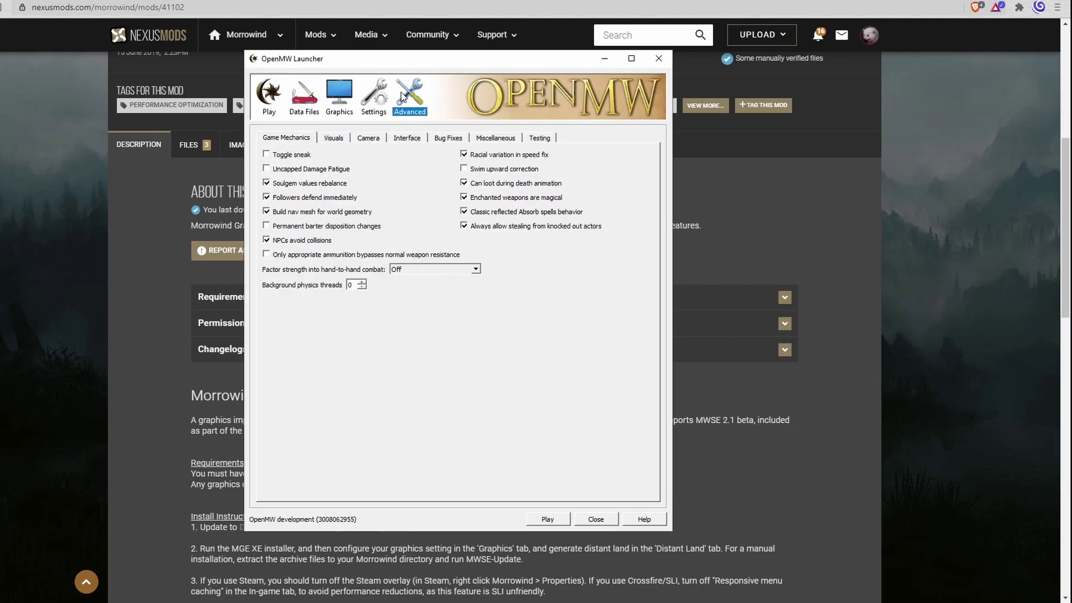
pyautogui.moveTo(447, 63); pyautogui.dragTo(717, 63)
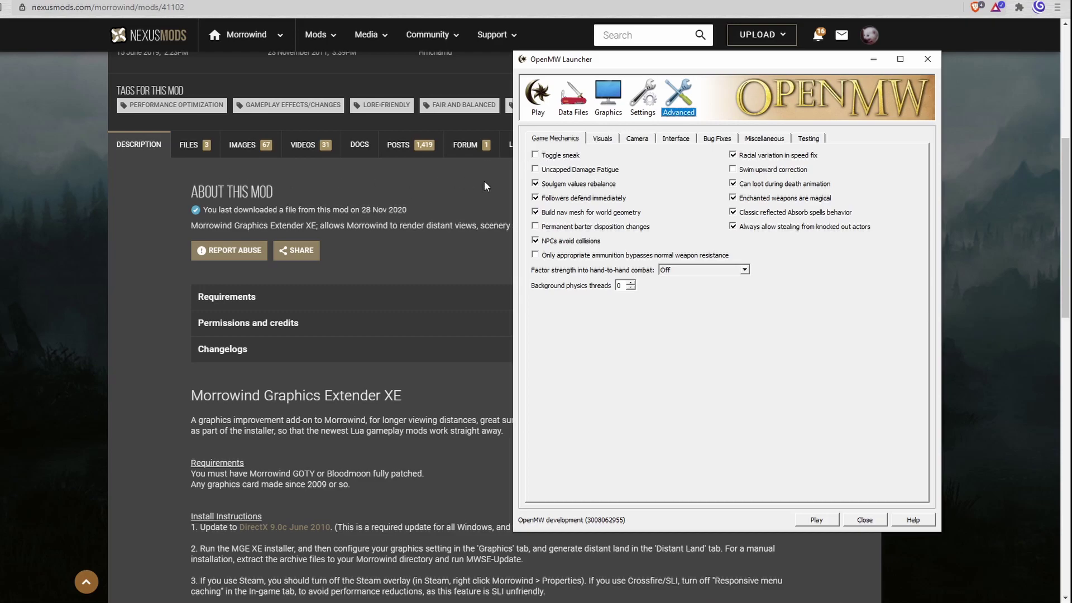
pyautogui.scroll(3, 318, 244)
pyautogui.scroll(3, 318, 244)
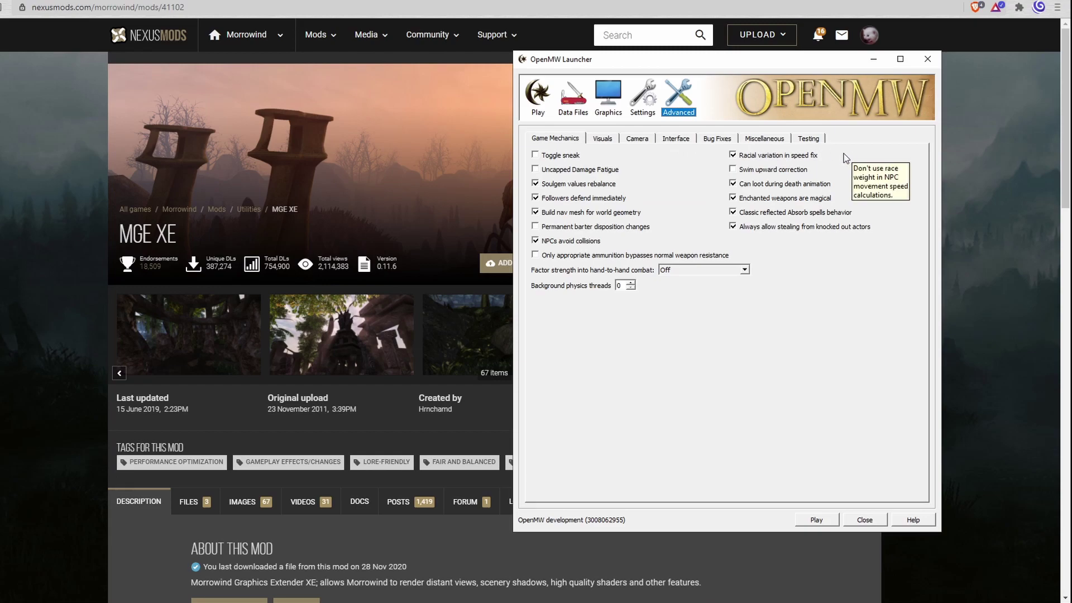
# Return to the browser and show the Morrowind Comes Alive mod page
pyautogui.click(44, 130)
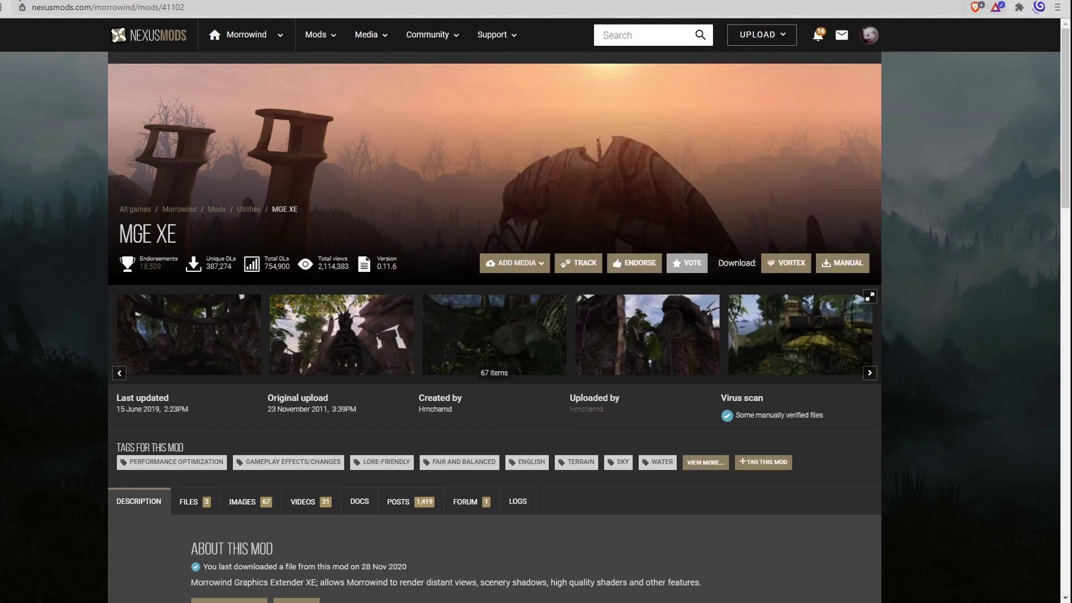
pyautogui.click(19, 2)
pyautogui.click(282, 2)
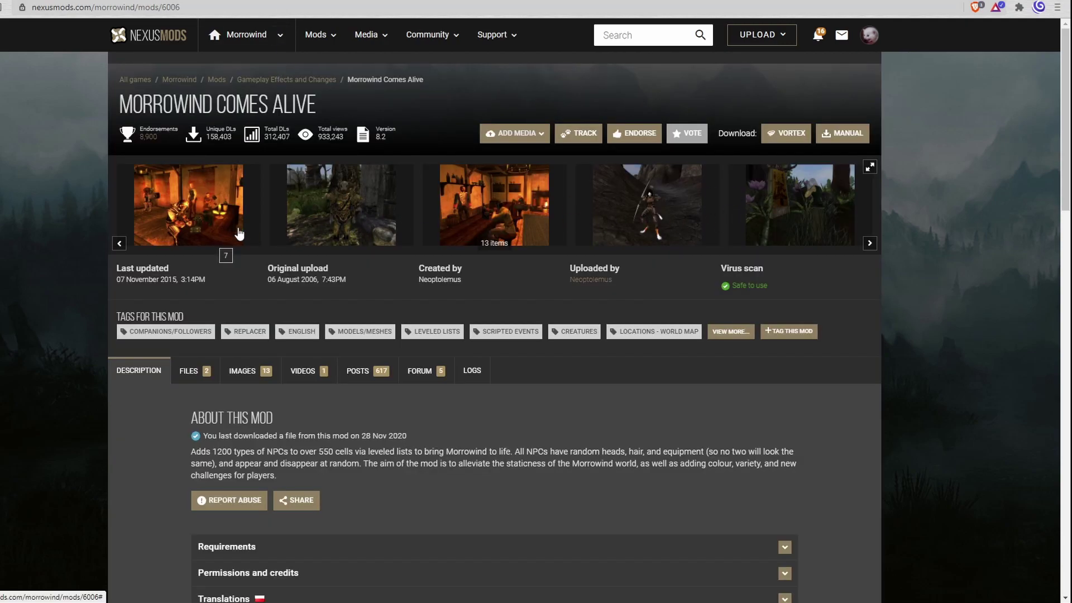
# Show the Better Balanced Combat mod page and read its description and list of unique features
pyautogui.click(410, 1)
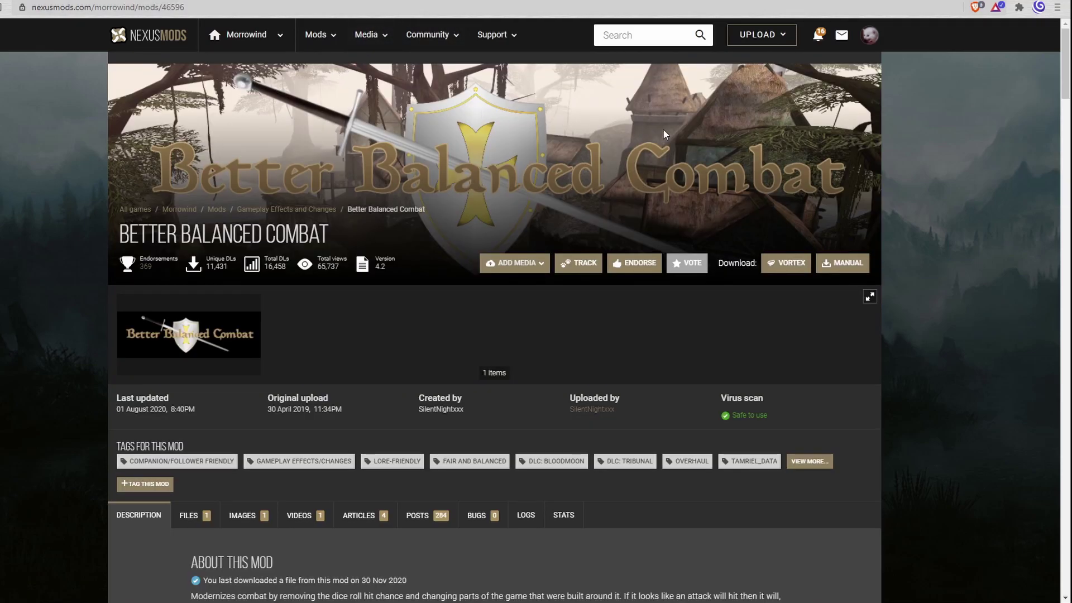
pyautogui.scroll(-10, 138, 312)
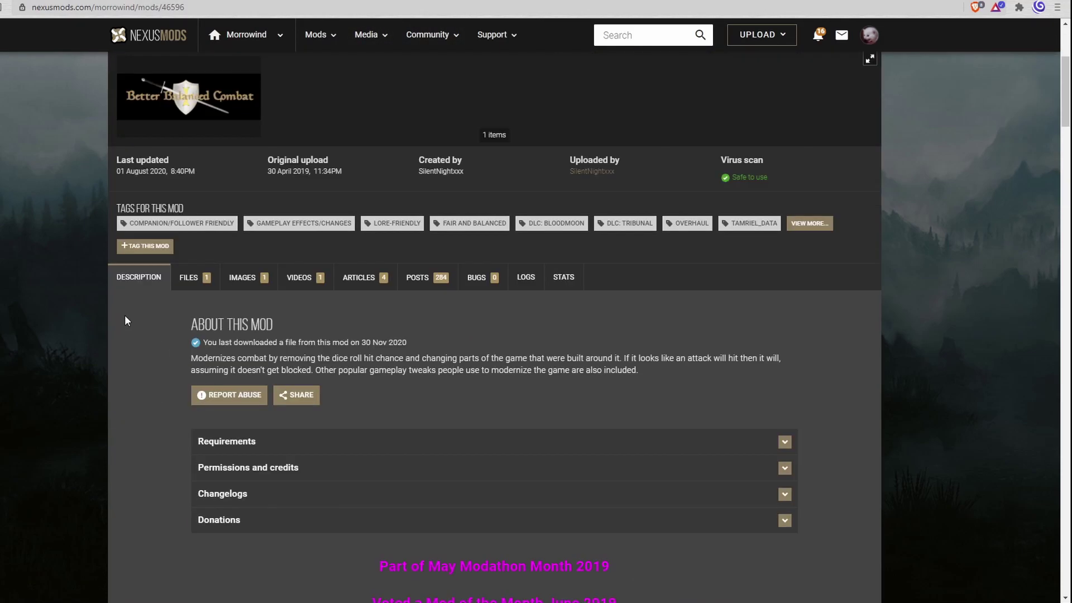
pyautogui.scroll(-1, 137, 318)
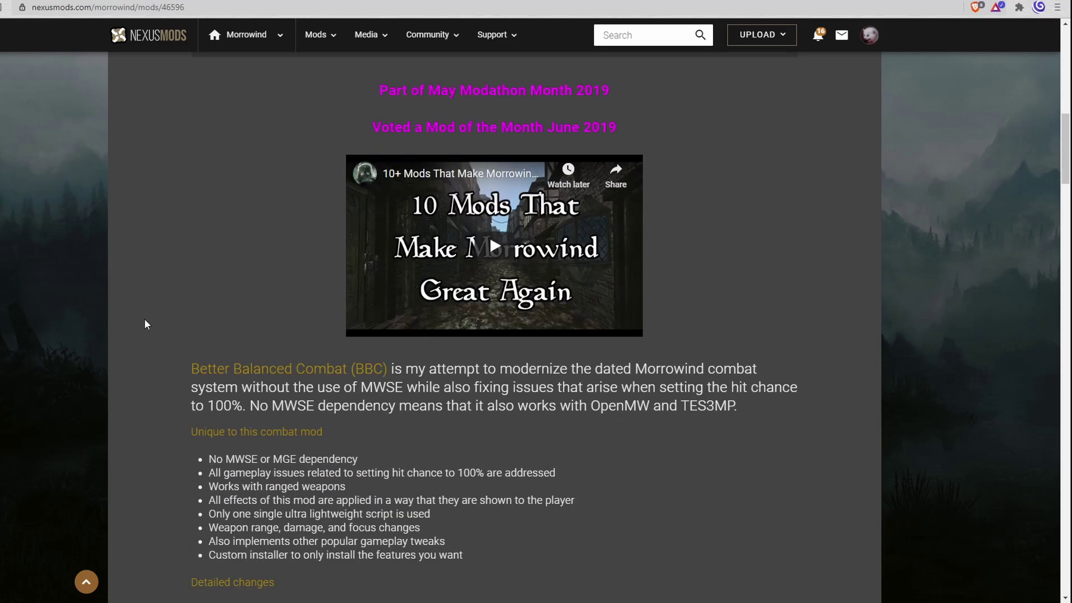
pyautogui.scroll(8, 166, 319)
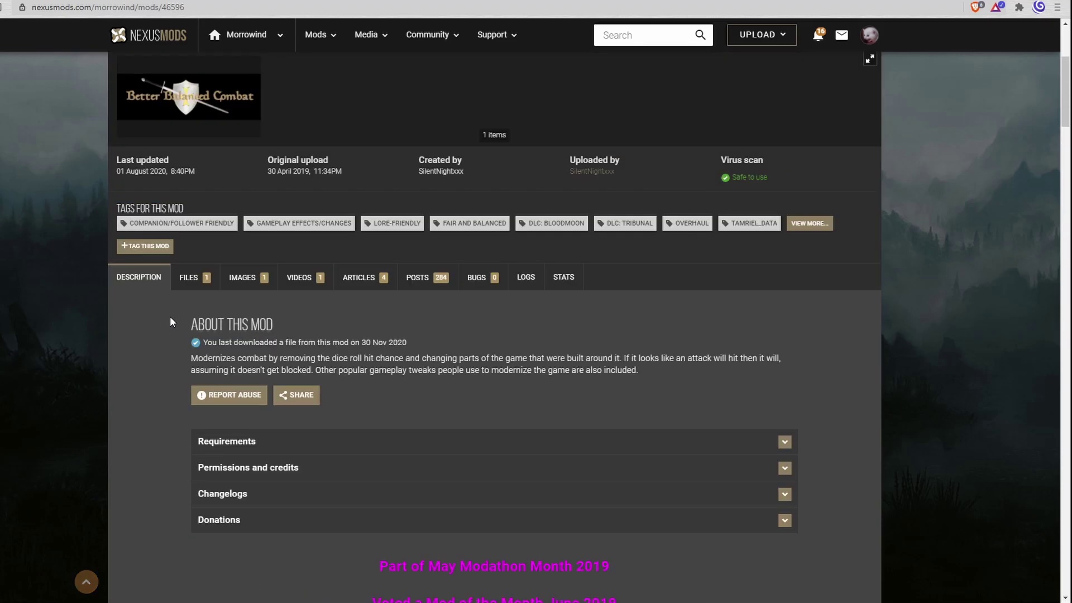
pyautogui.scroll(4, 447, 360)
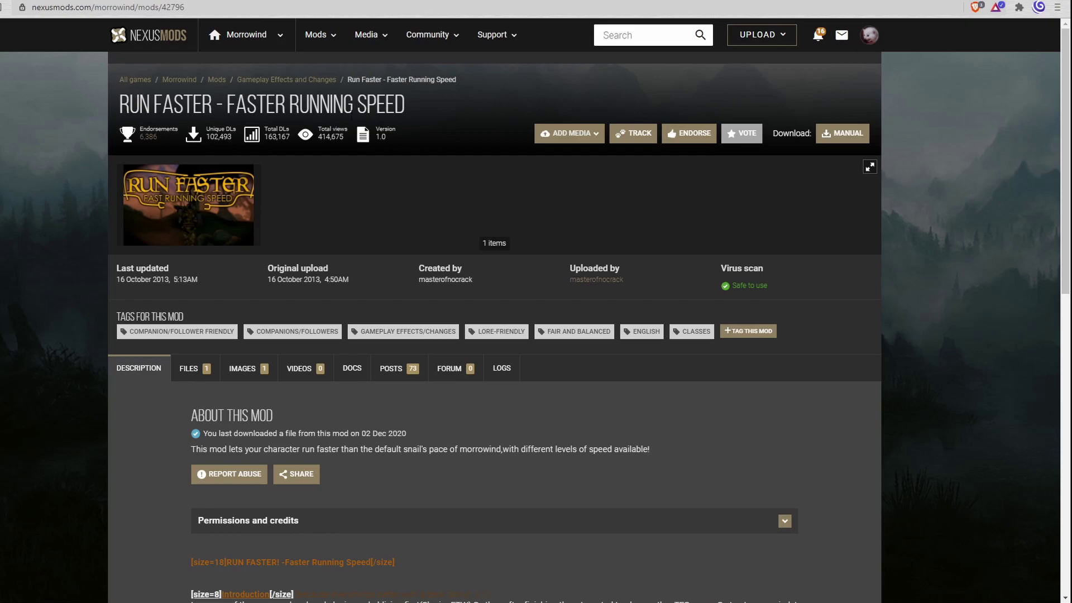
# Read the Run Faster - Faster Running Speed mod's description and its available speed versions
pyautogui.scroll(-4, 290, 284)
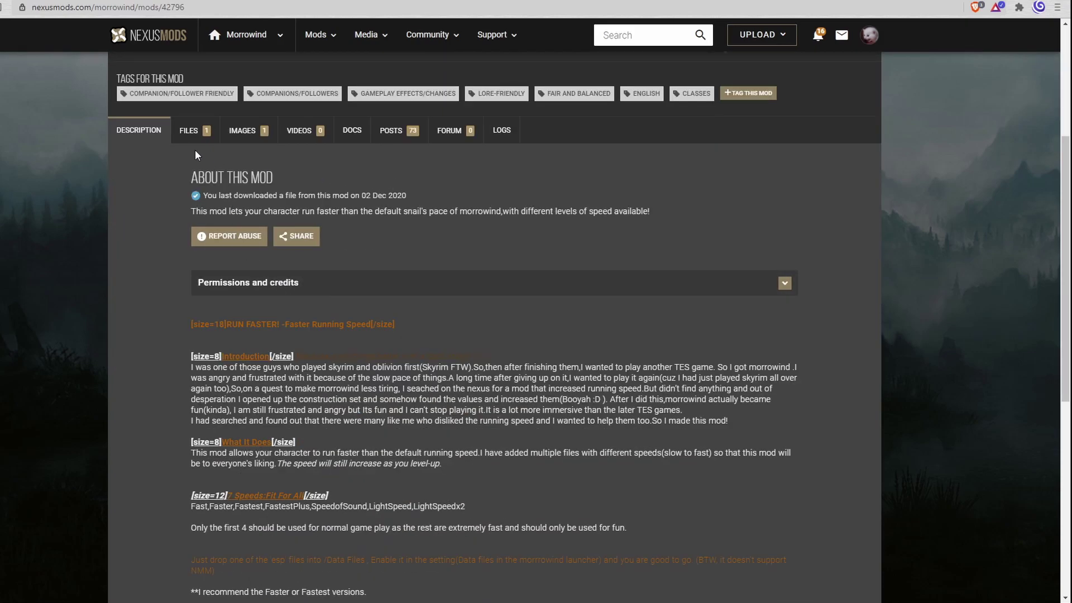
pyautogui.scroll(3, 195, 150)
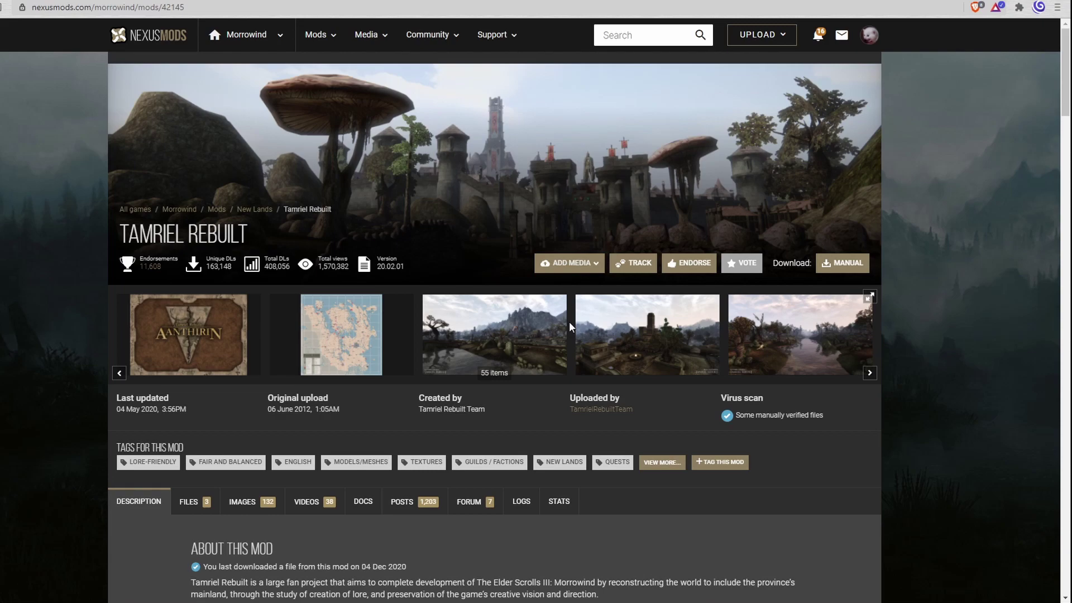
# Look through the Tamriel Rebuilt mod page's overview and description, then return to its header
pyautogui.scroll(-3, 656, 321)
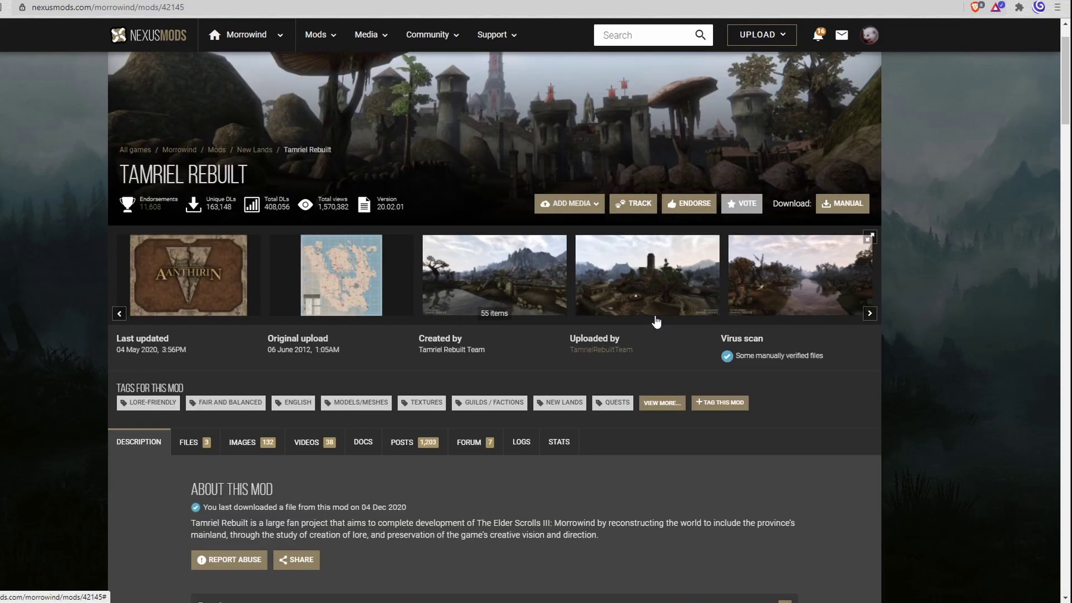
pyautogui.scroll(-3, 447, 346)
pyautogui.scroll(-4, 439, 346)
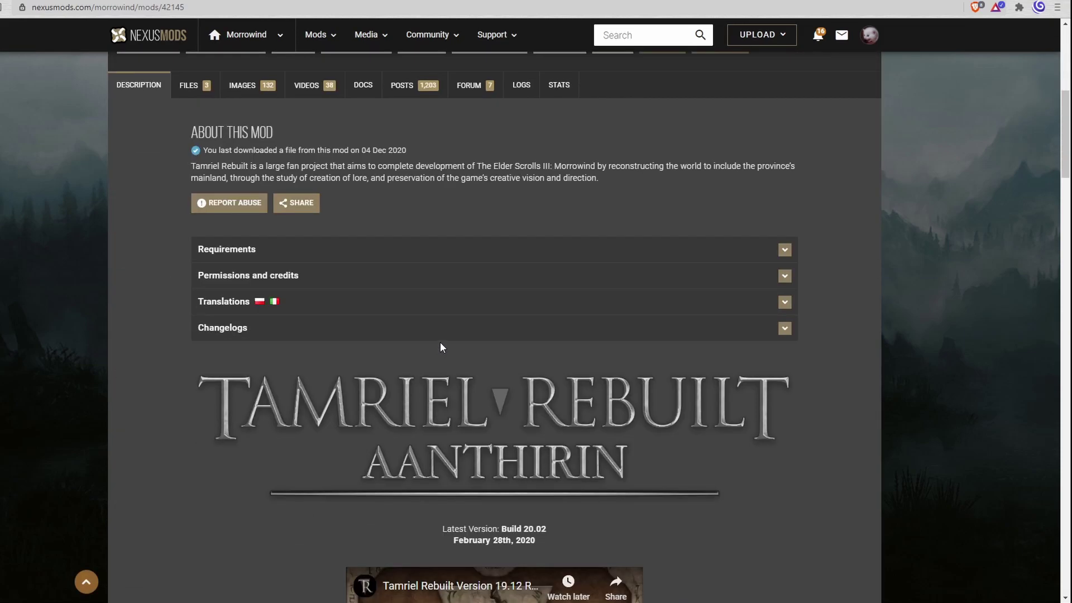
pyautogui.scroll(3, 326, 302)
pyautogui.scroll(7, 324, 302)
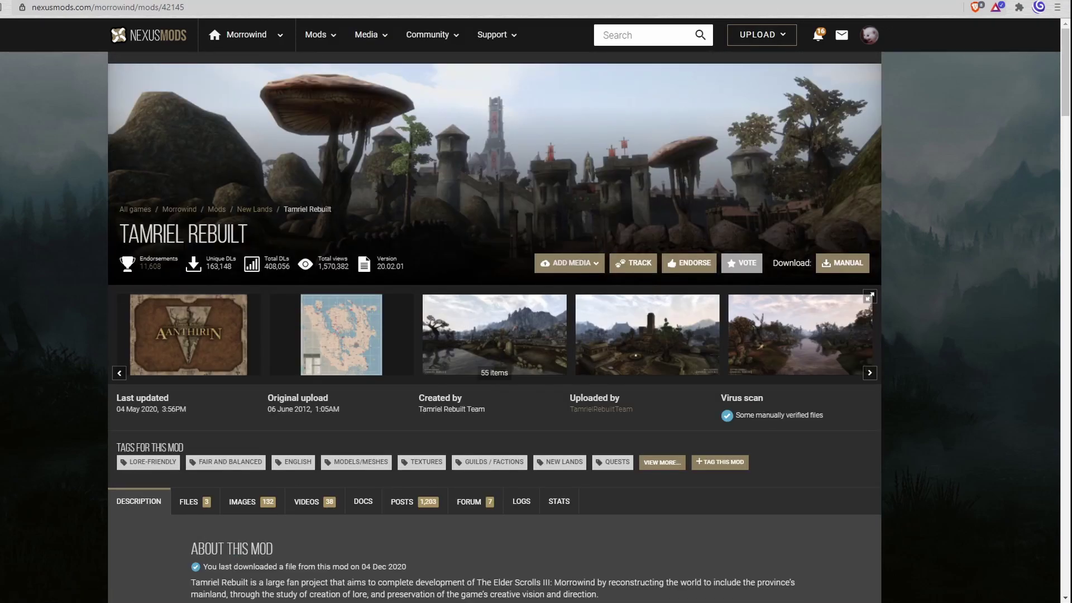
# Show the Boats mod page and look over its summary
pyautogui.click(777, 1)
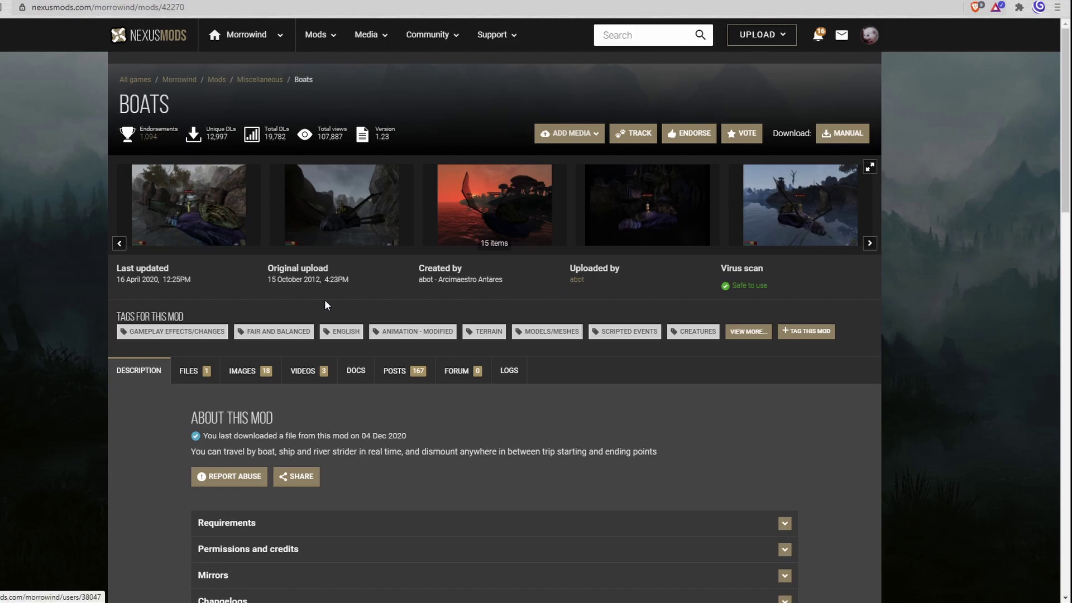
pyautogui.scroll(-2, 346, 304)
pyautogui.scroll(2, 621, 224)
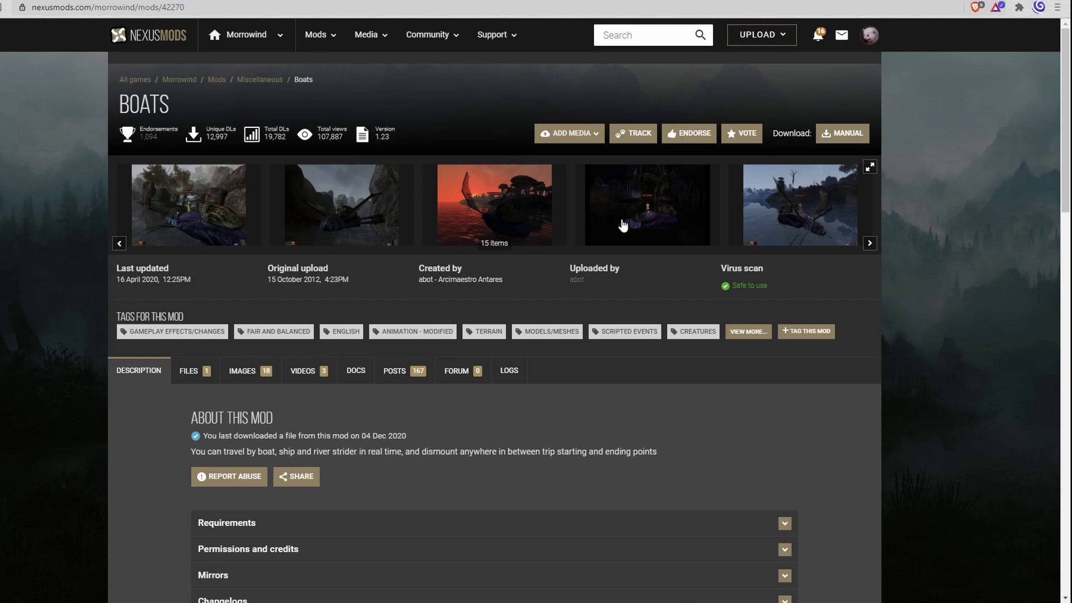
# Go back through the open mod pages from MGE XE to Tamriel Rebuilt
pyautogui.click(804, 1)
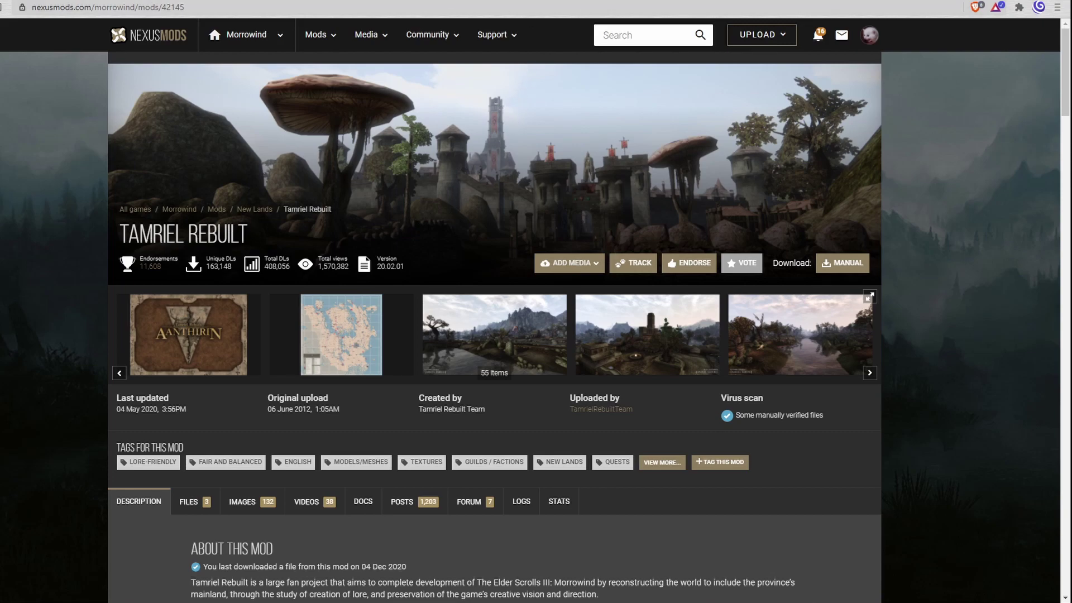
pyautogui.hotkey('ctrl', 'Tab')
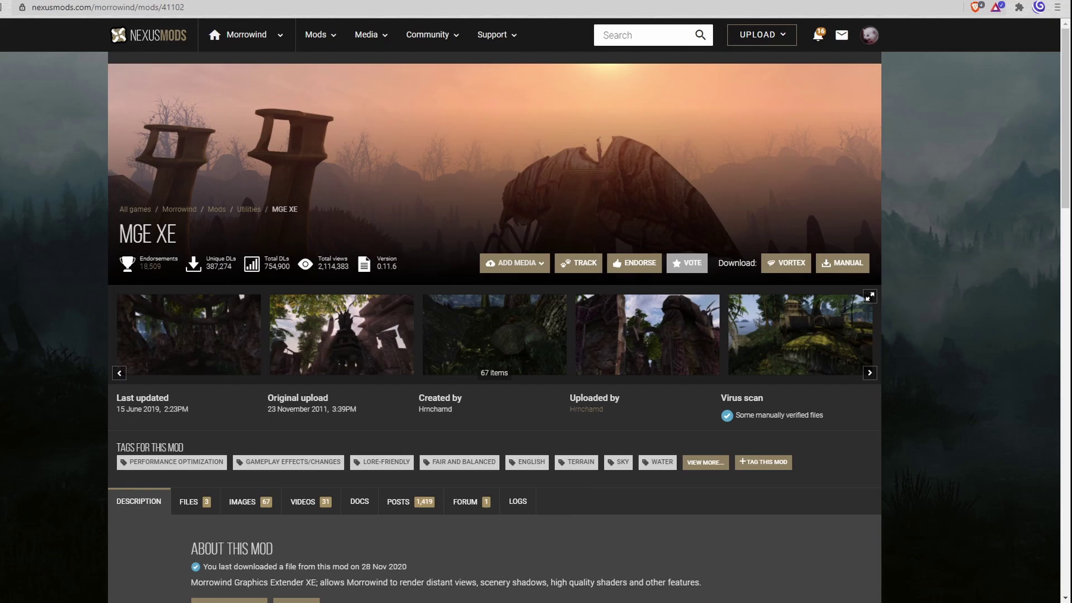
pyautogui.hotkey('ctrl', 'Tab')
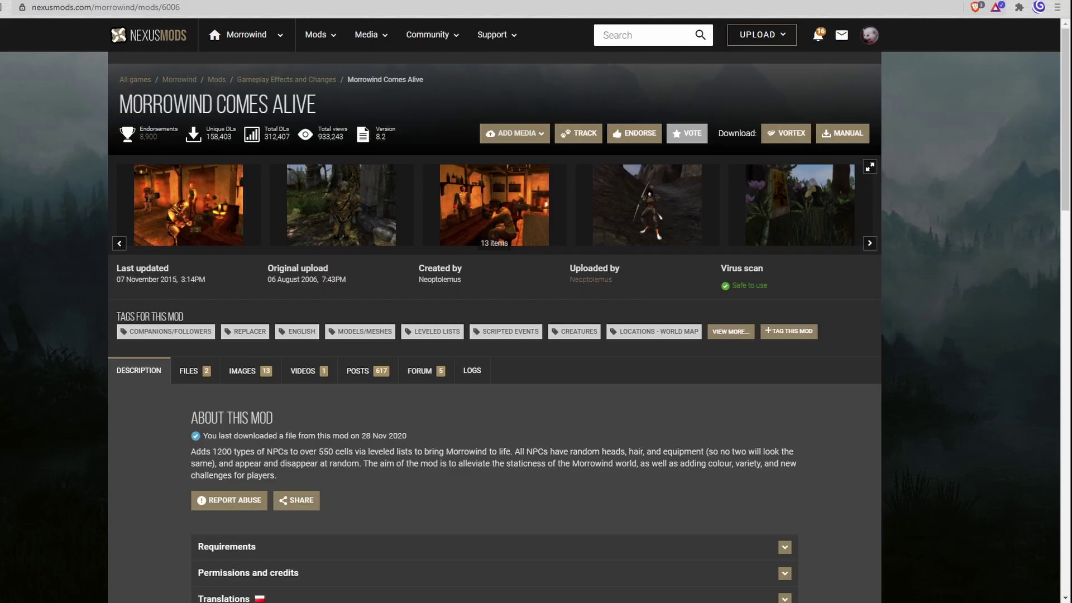
pyautogui.hotkey('ctrl', 'Tab')
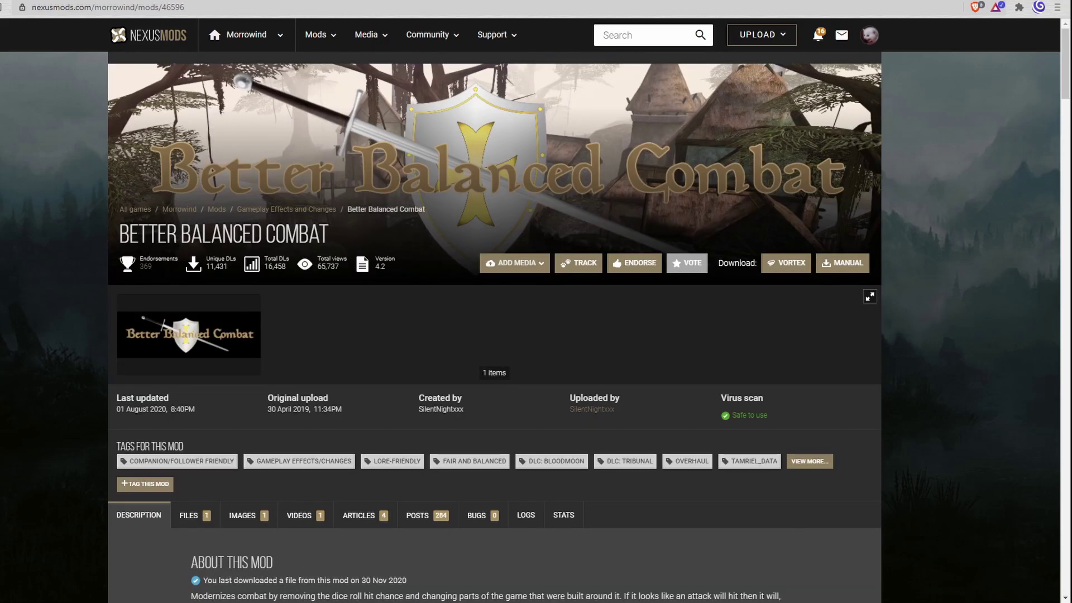
pyautogui.hotkey('ctrl', 'Tab')
pyautogui.hotkey('ctrl', 'Tab')
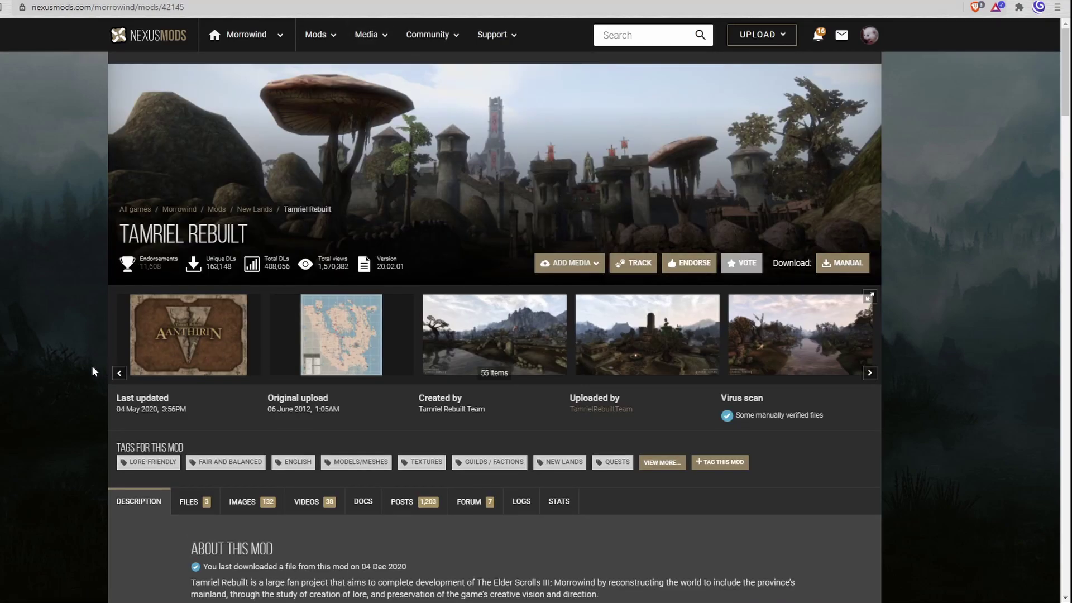
# Open the Tamriel Rebuilt mod's files list and examine its main files, 20.02 hotfix and optional music add-on
pyautogui.scroll(-3, 93, 367)
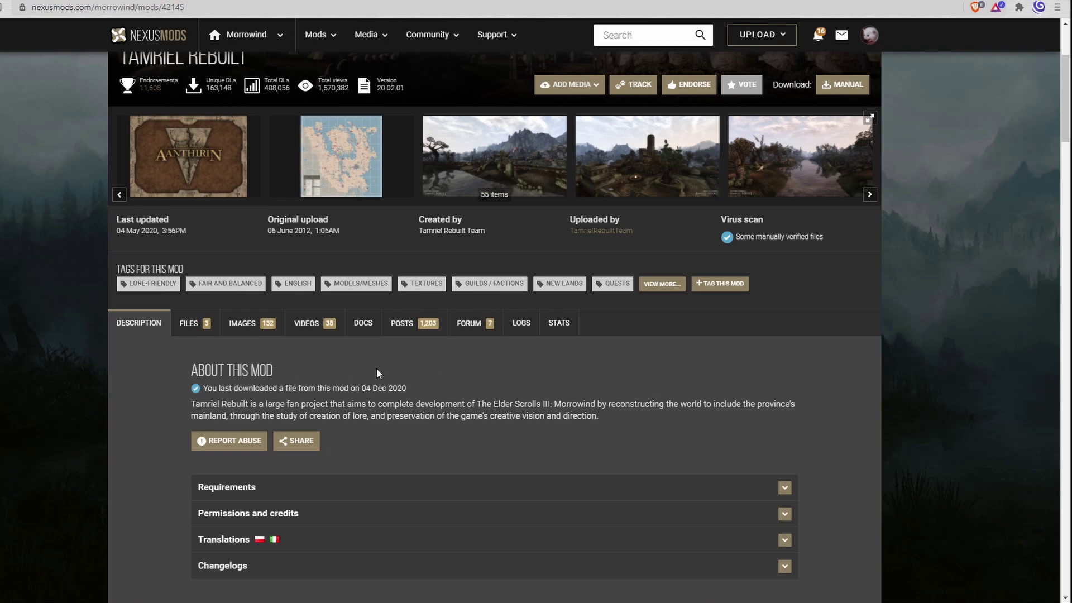
pyautogui.click(200, 332)
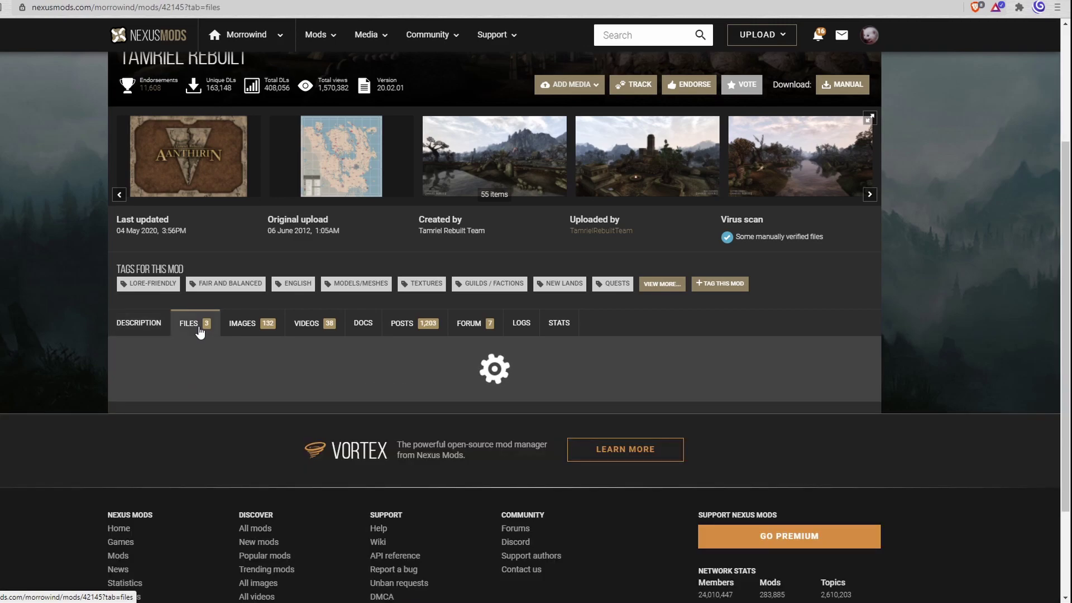
pyautogui.scroll(-7, 199, 329)
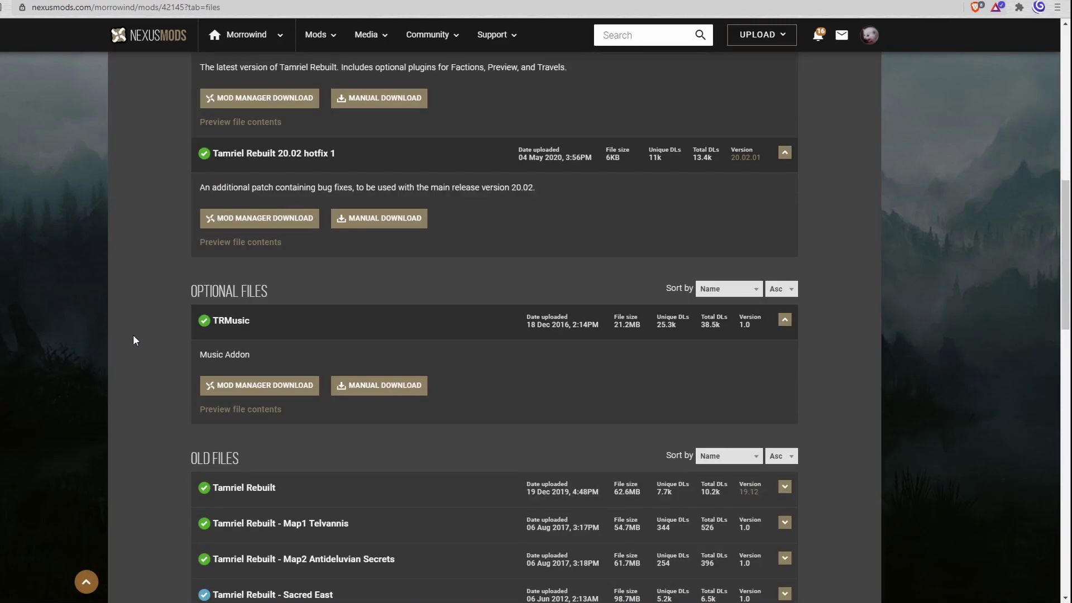
pyautogui.scroll(3, 134, 339)
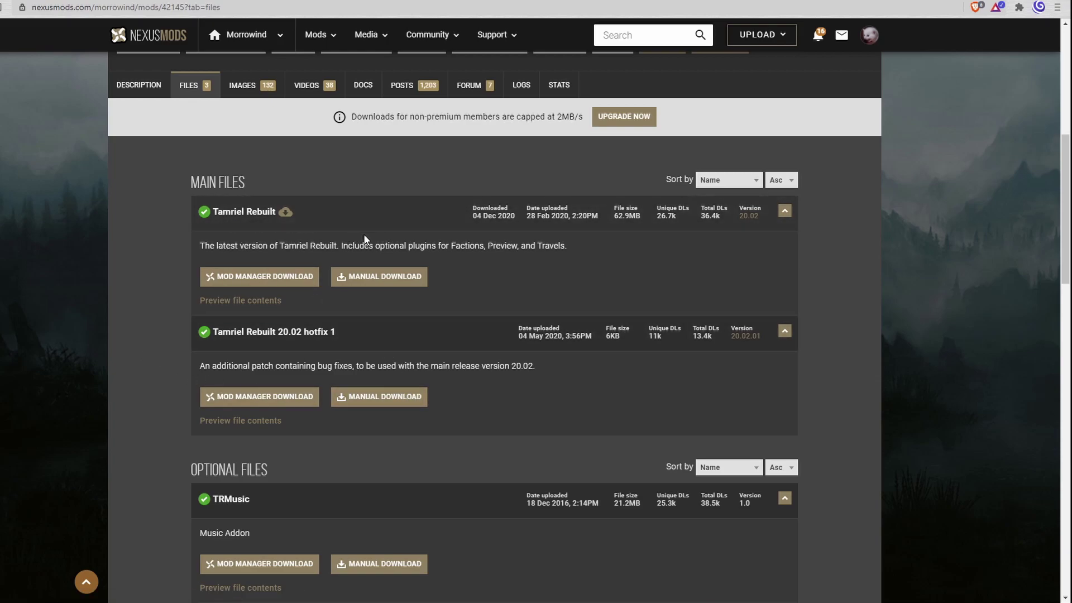
pyautogui.scroll(-4, 432, 318)
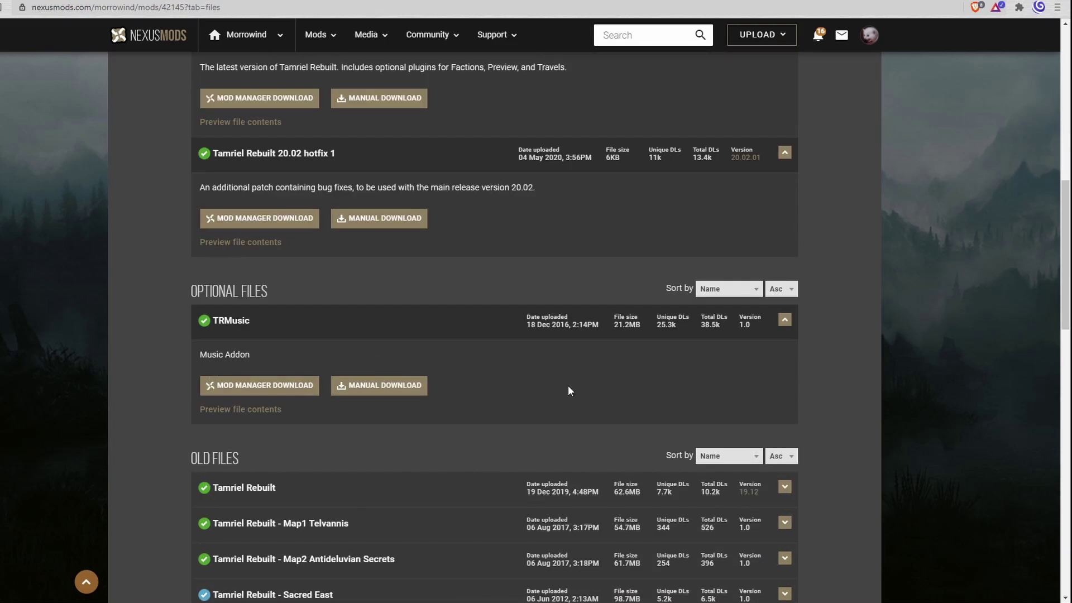
pyautogui.scroll(3, 371, 349)
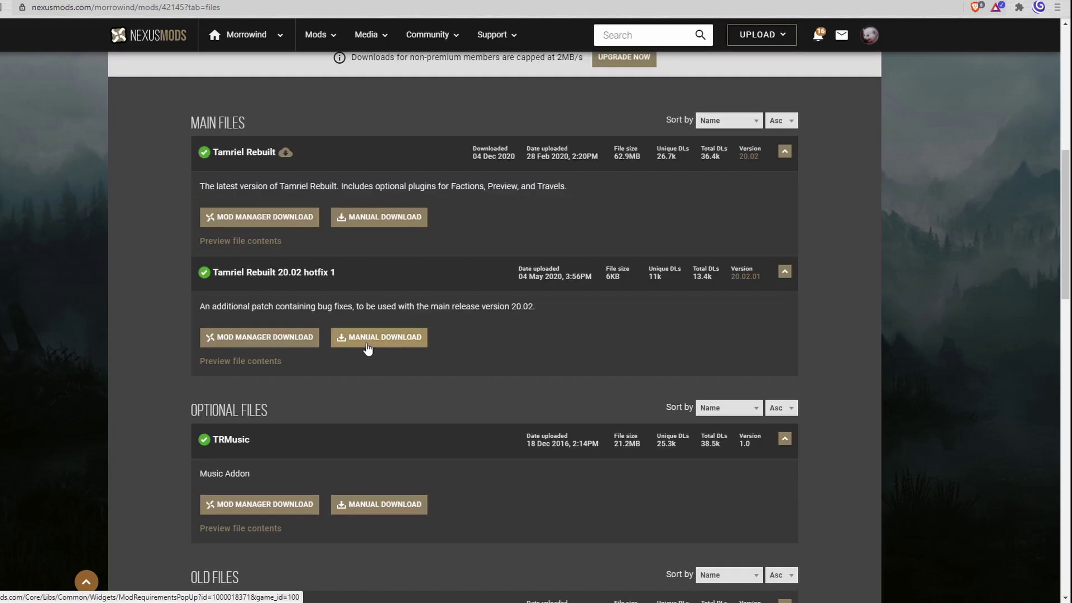
pyautogui.scroll(4, 265, 323)
pyautogui.scroll(-2, 558, 358)
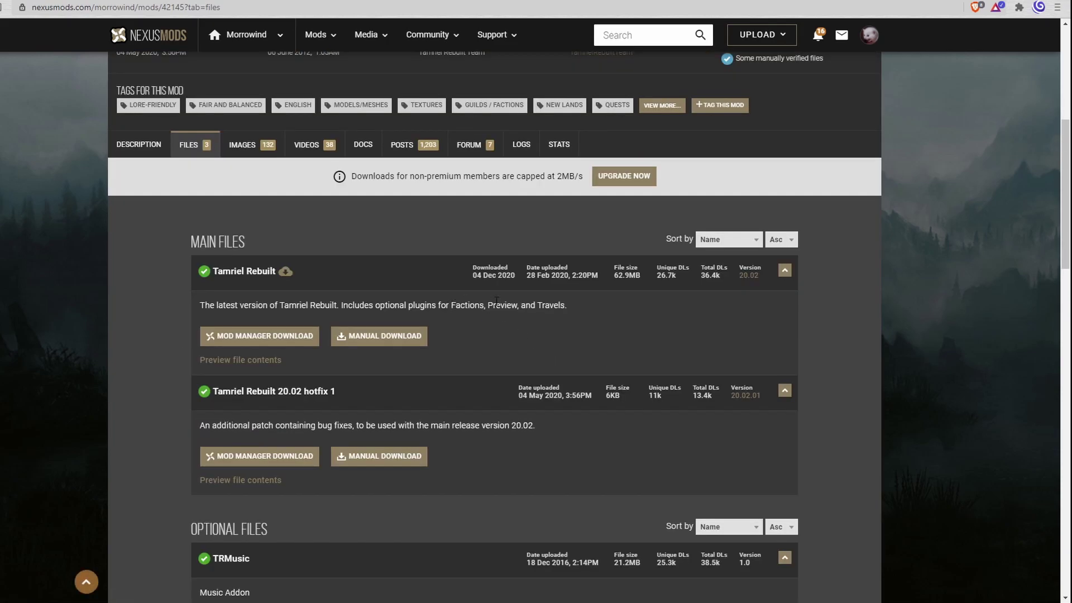
pyautogui.scroll(4, 456, 320)
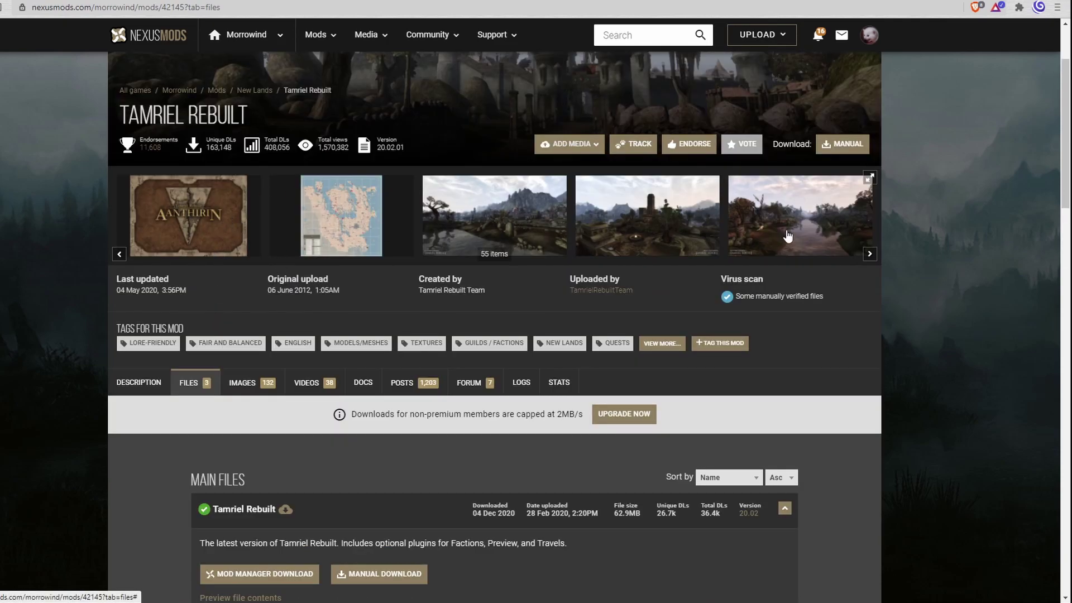
pyautogui.scroll(-2, 755, 226)
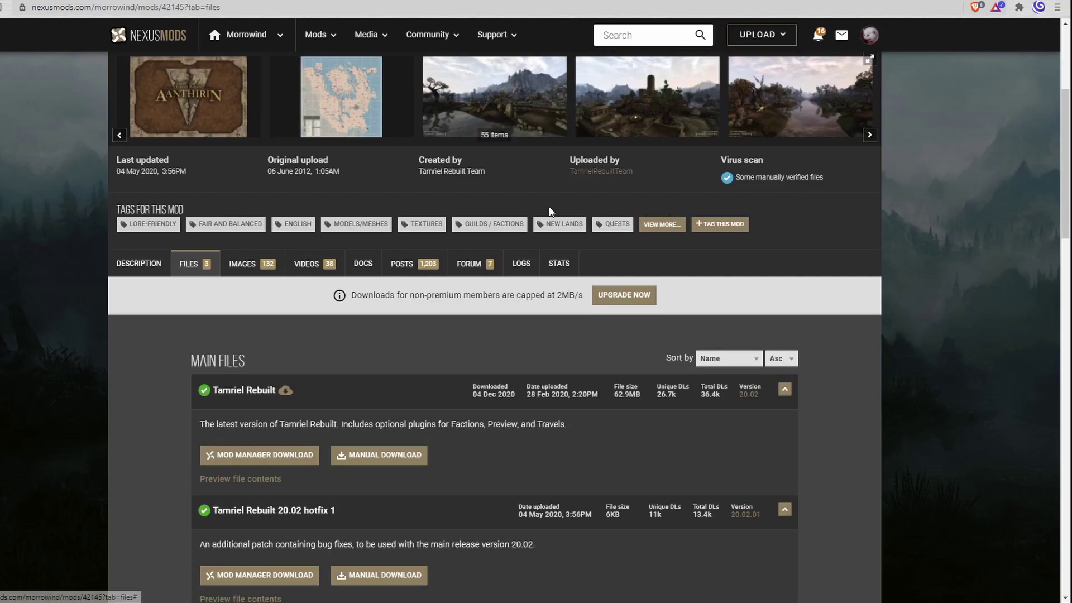
# Request the manual download of the Tamriel Rebuilt main file and follow its Tamriel_Data requirement to that mod's page
pyautogui.click(133, 270)
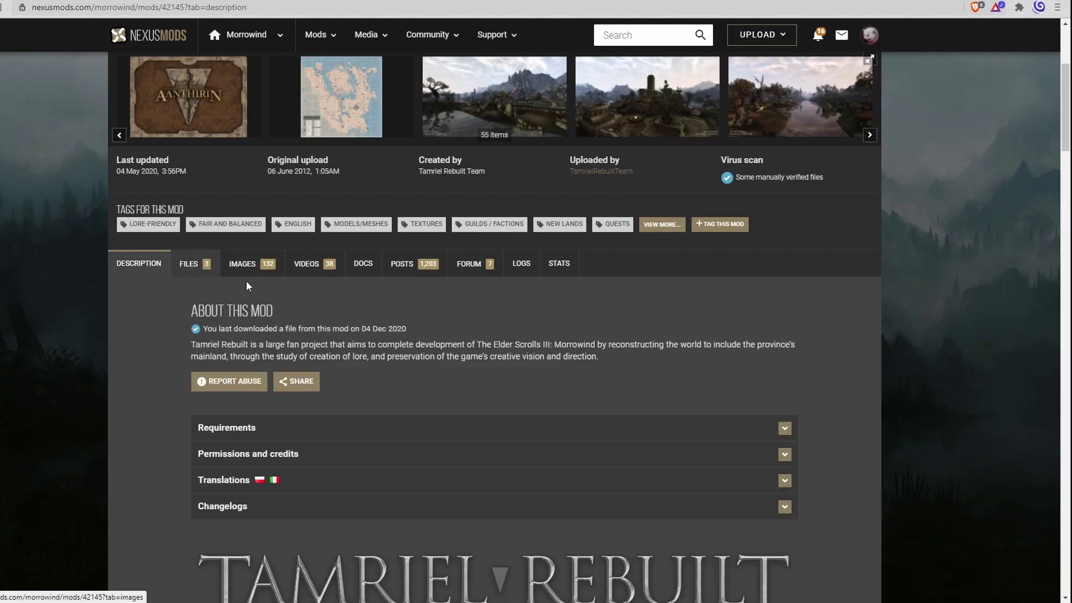
pyautogui.click(187, 271)
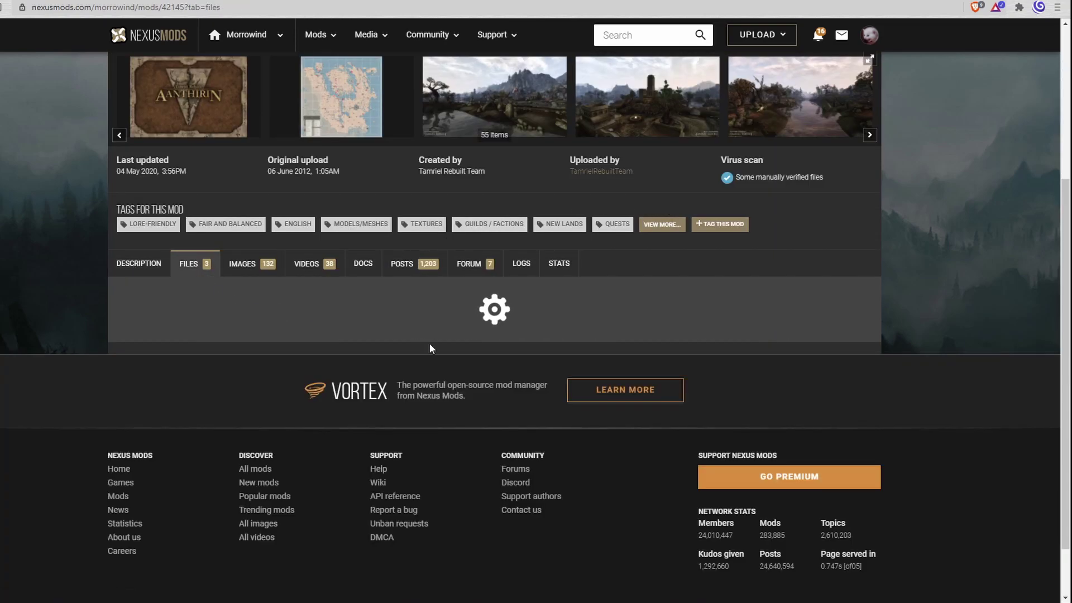
pyautogui.scroll(-2, 389, 446)
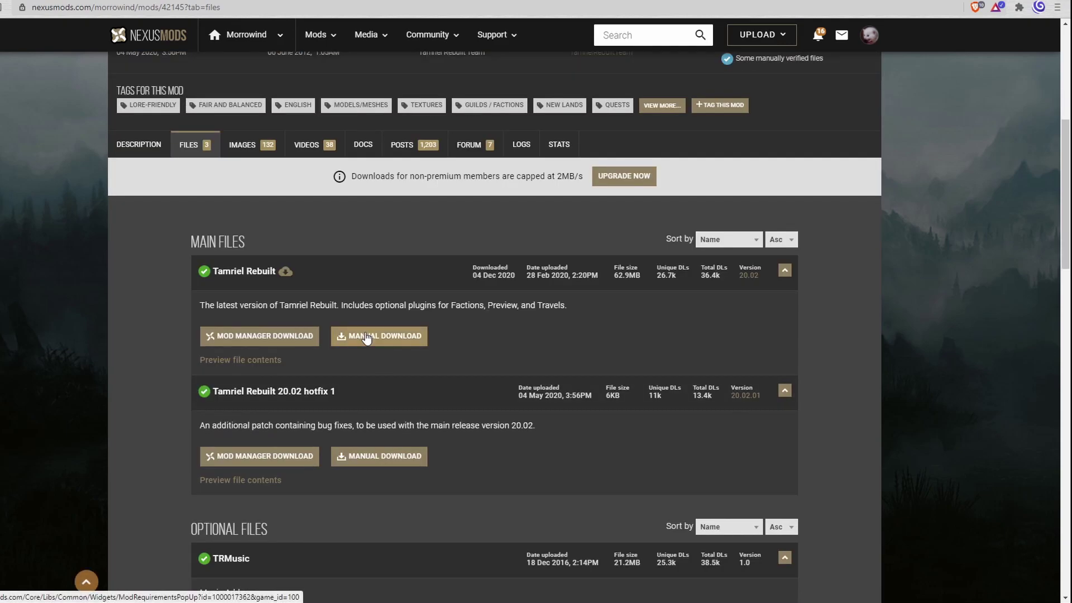
pyautogui.click(401, 331)
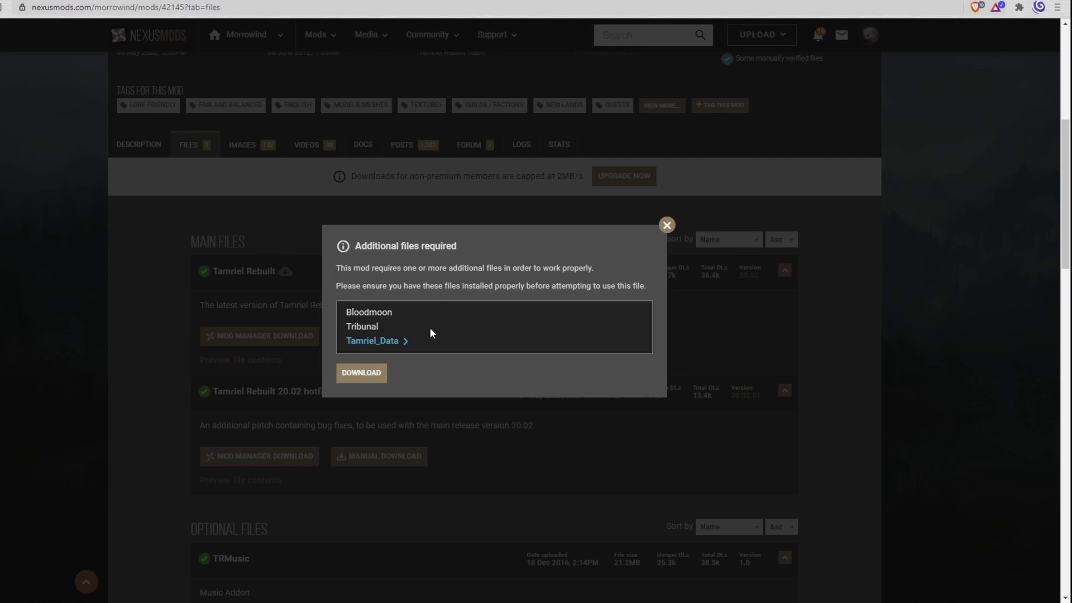
pyautogui.click(392, 341)
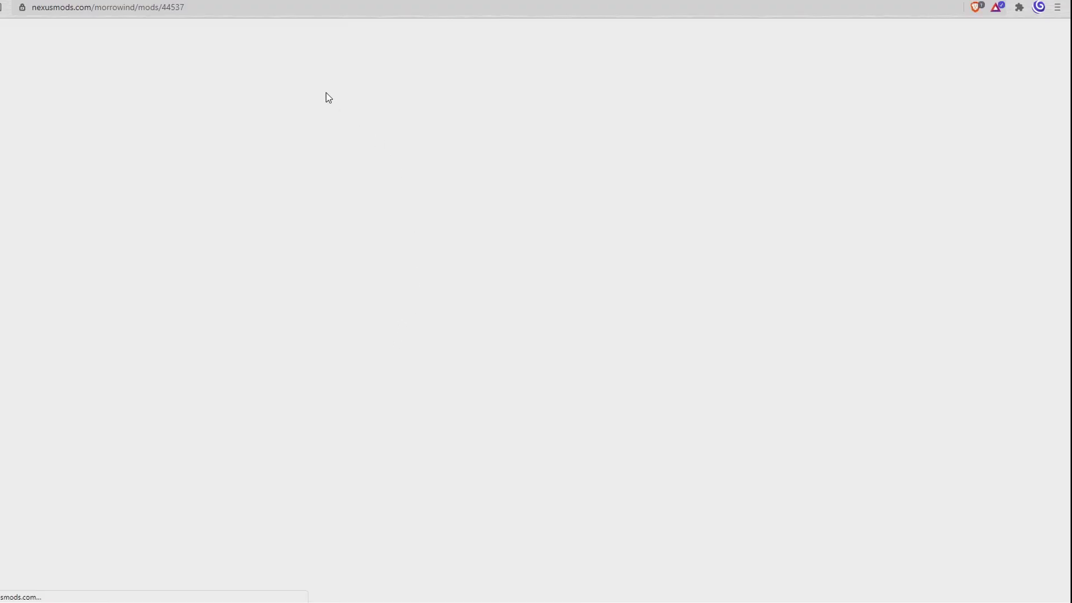
# Open the Tamriel_Data mod's files list and examine its HD and vanilla main files
pyautogui.scroll(-1, 192, 372)
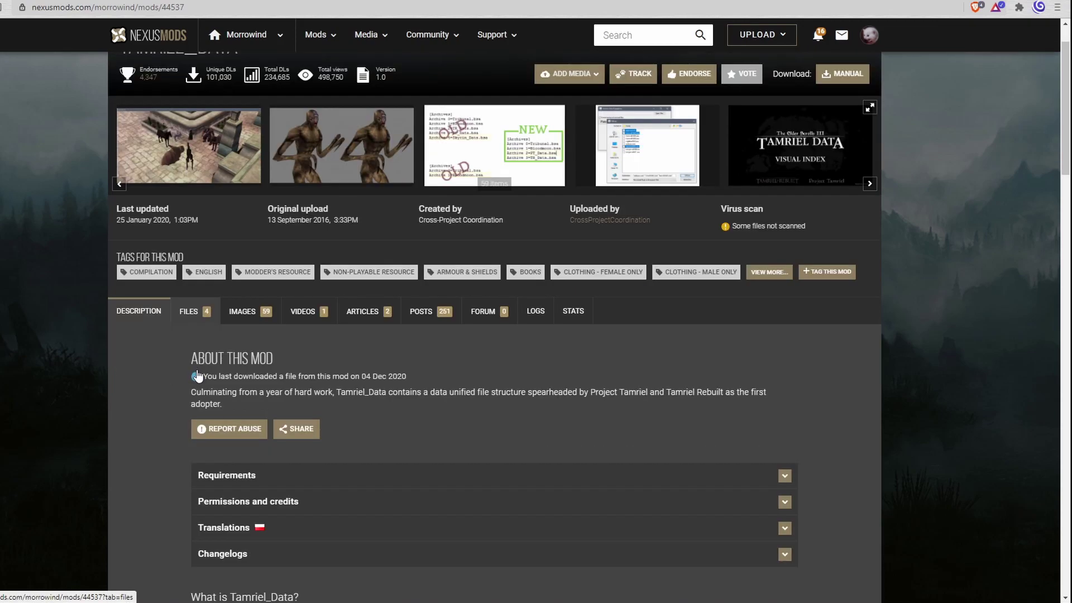
pyautogui.click(188, 312)
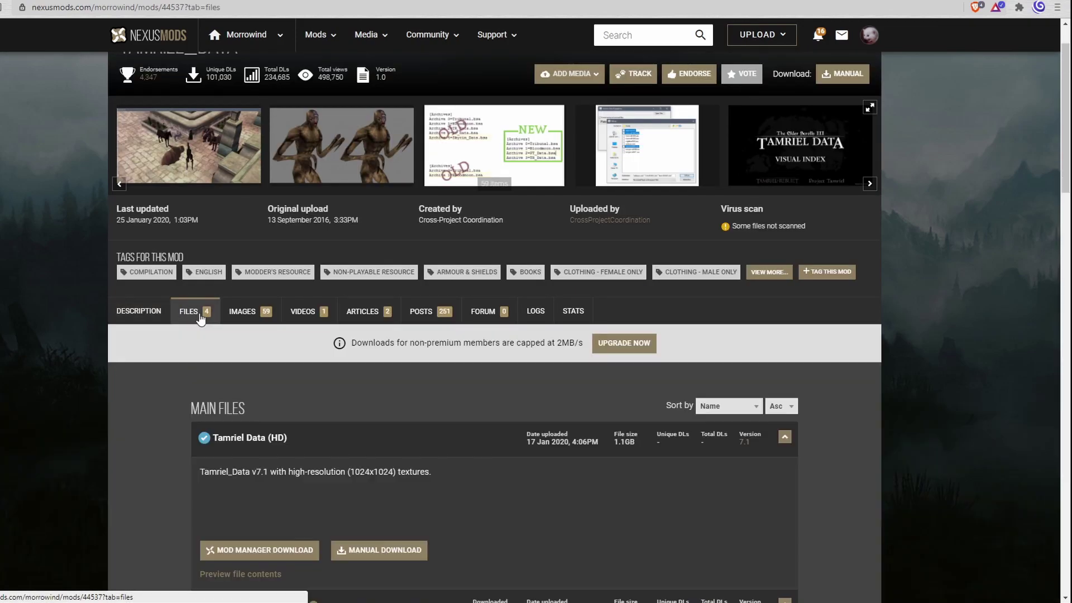
pyautogui.scroll(-3, 201, 318)
pyautogui.scroll(-1, 186, 269)
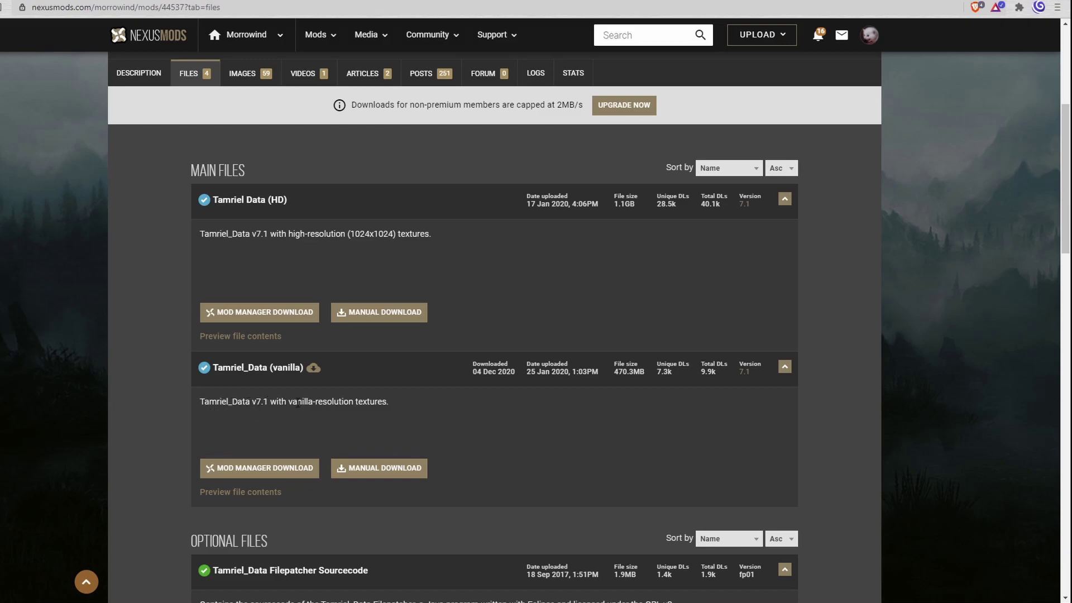
# Download Tamriel_Data (vanilla) manually using the free slow download and save the 7z archive in Downloads\Concept 1
pyautogui.click(389, 471)
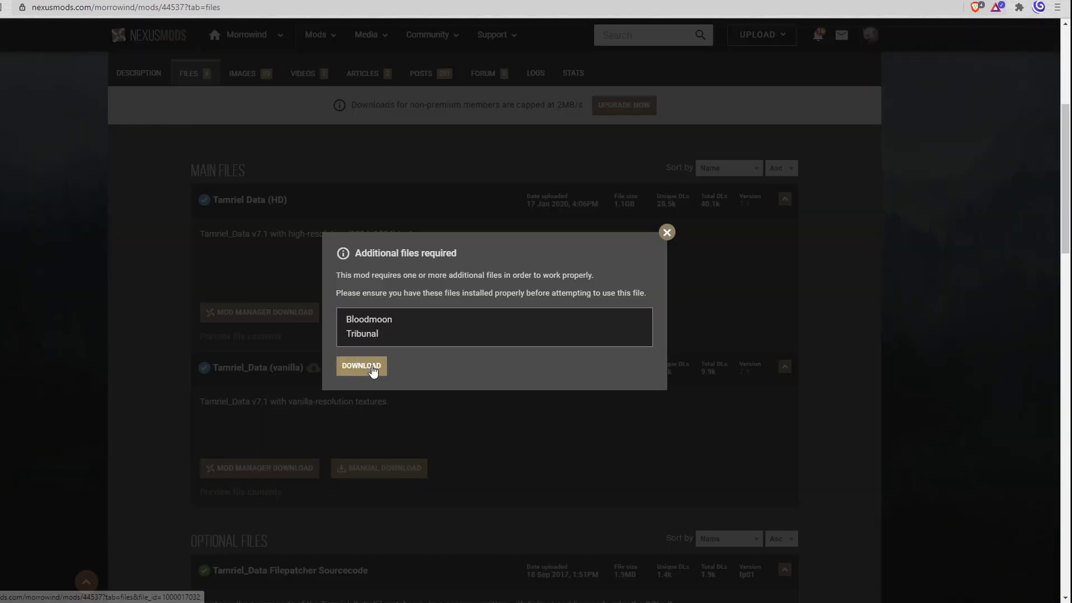
pyautogui.click(372, 371)
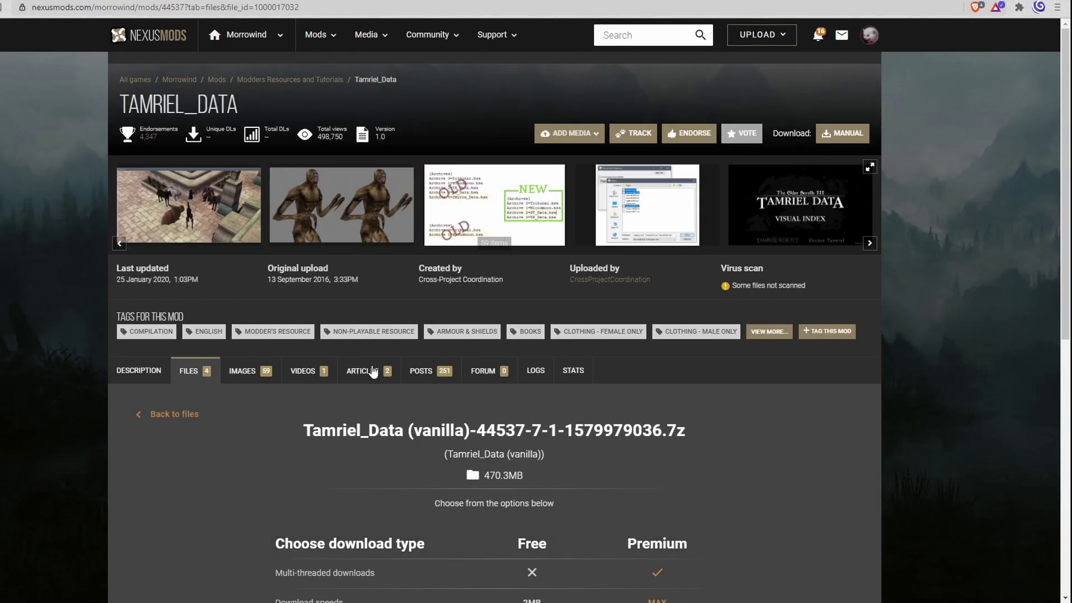
pyautogui.scroll(-6, 372, 372)
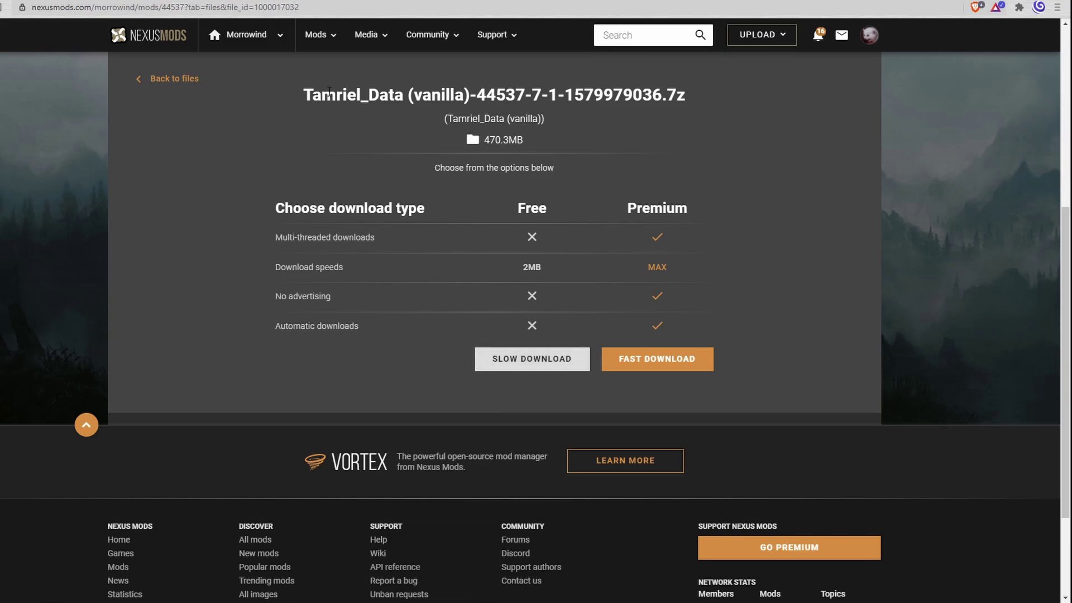
pyautogui.click(524, 365)
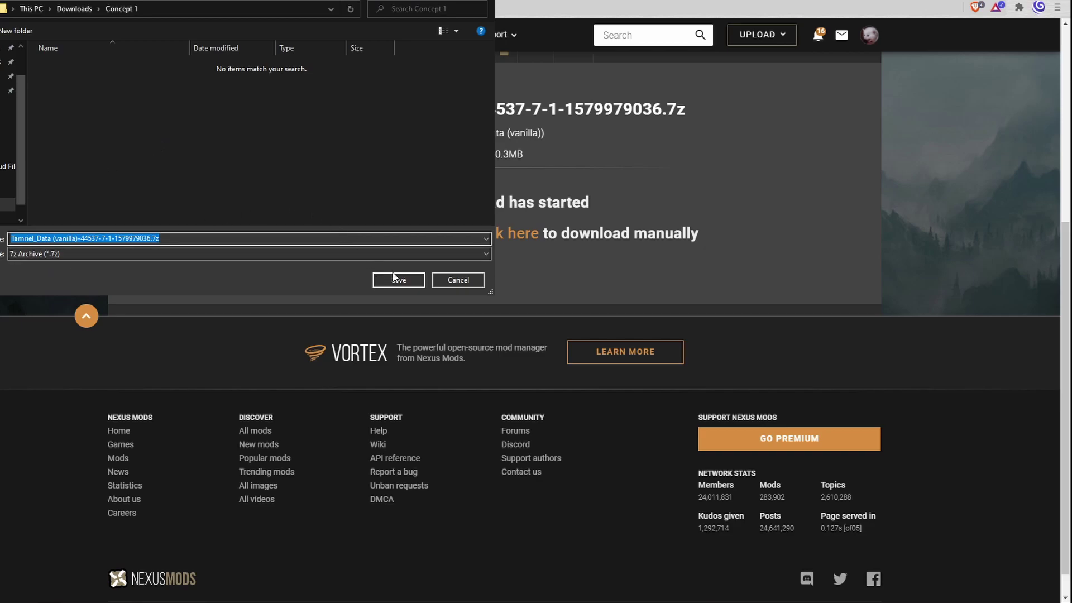
pyautogui.click(408, 282)
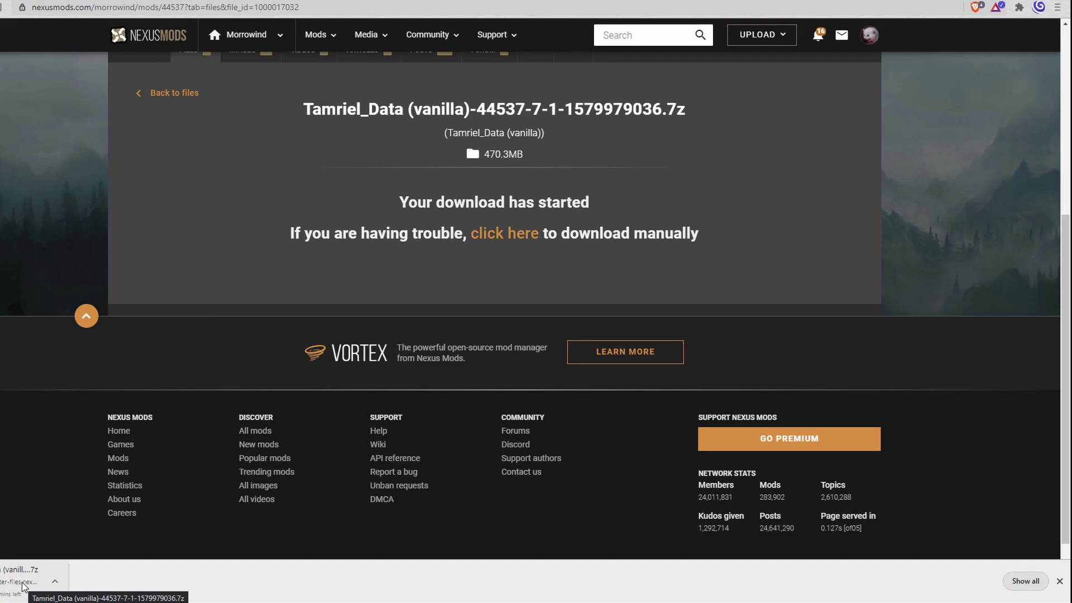
# Show the downloading Tamriel_Data archive in its Concept 1 folder
pyautogui.click(55, 580)
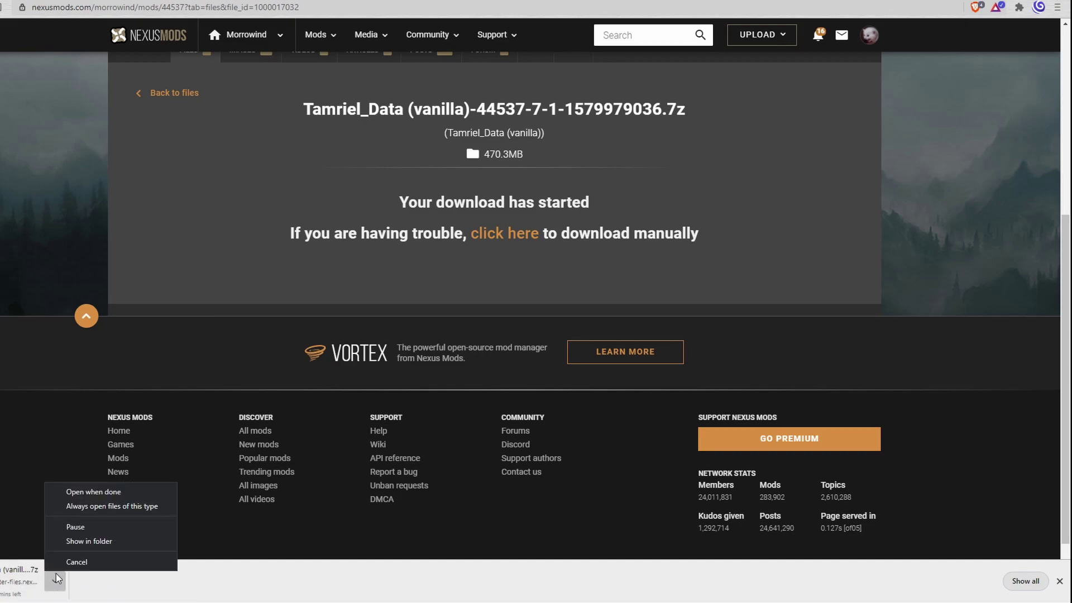
pyautogui.click(80, 540)
pyautogui.moveTo(39, 602)
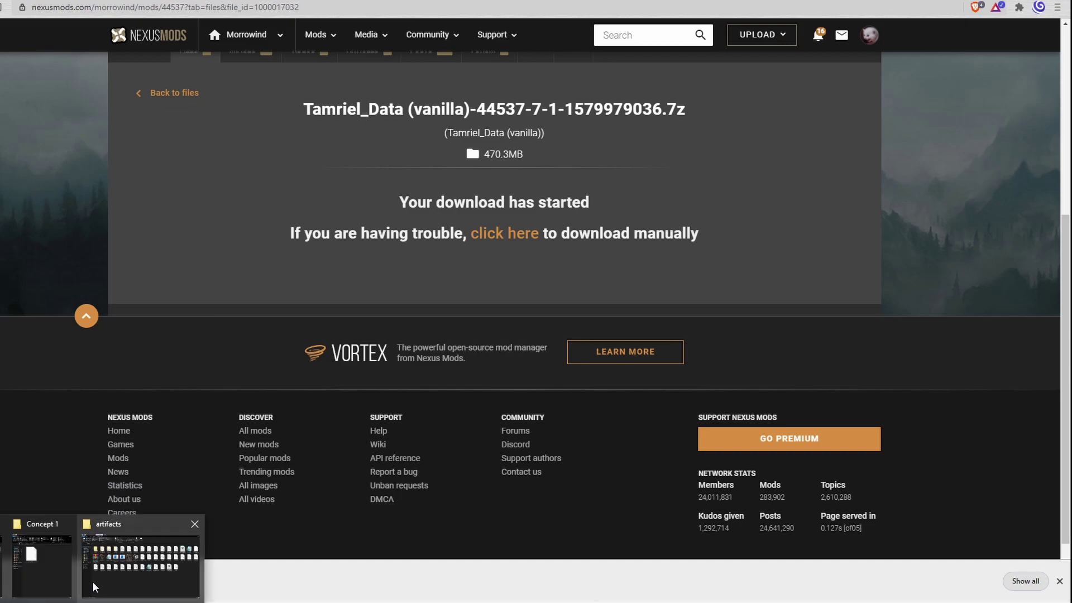
pyautogui.click(43, 564)
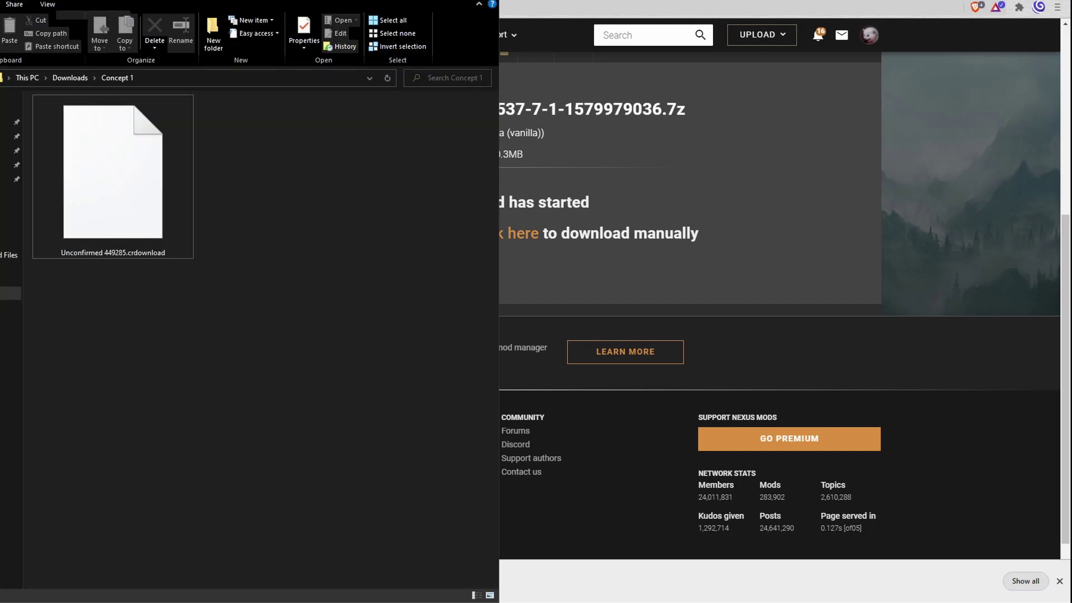
# Bring up the LaunchBox\Games\Windows folder beside Concept 1 and select the Morrowind folder in it
pyautogui.click(127, 531)
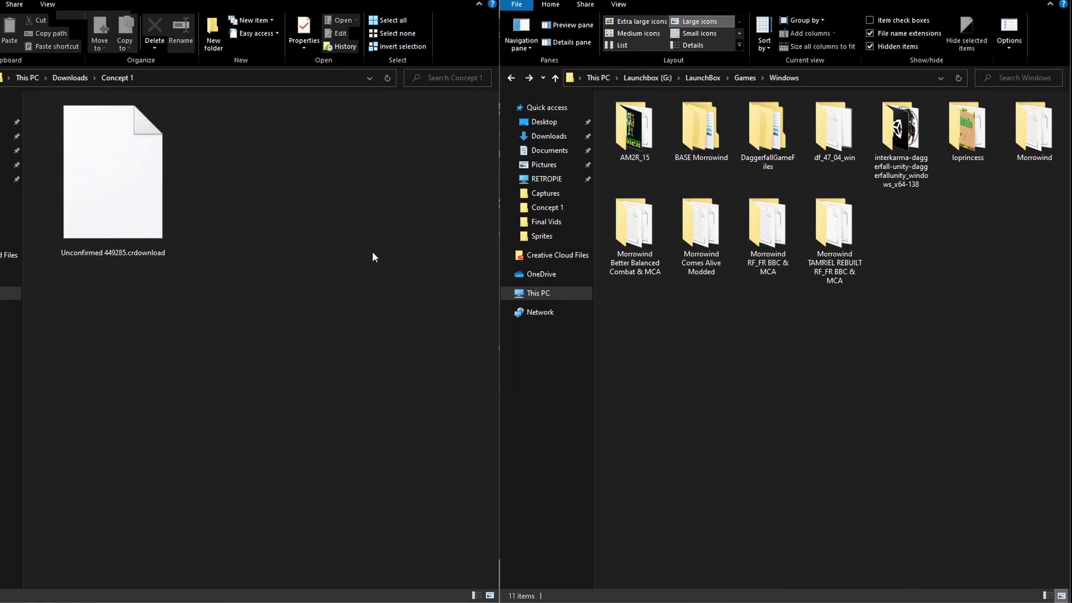
pyautogui.click(254, 384)
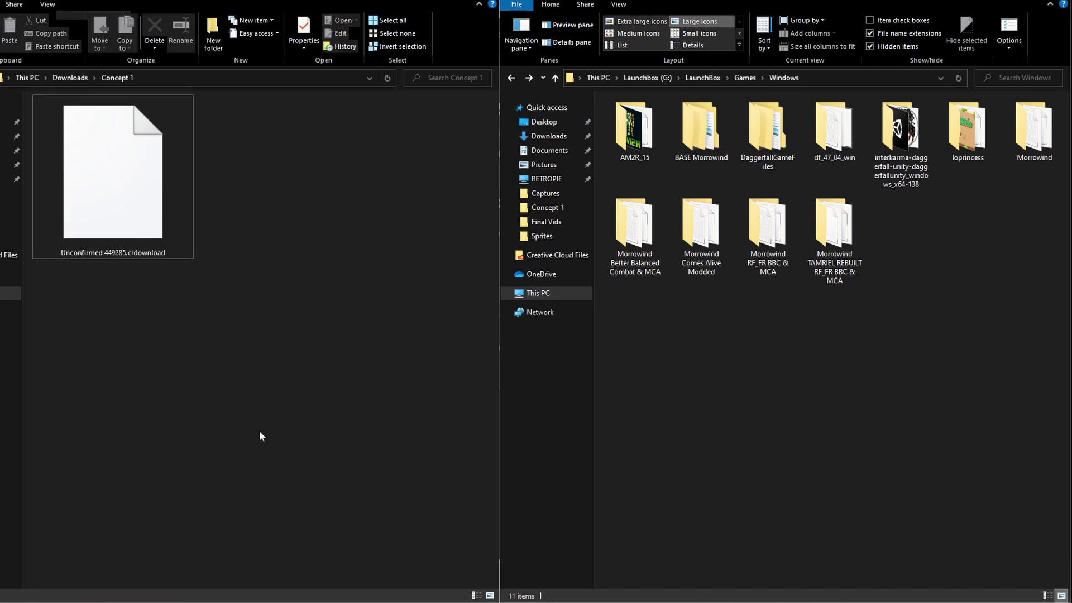
pyautogui.moveTo(23, 601)
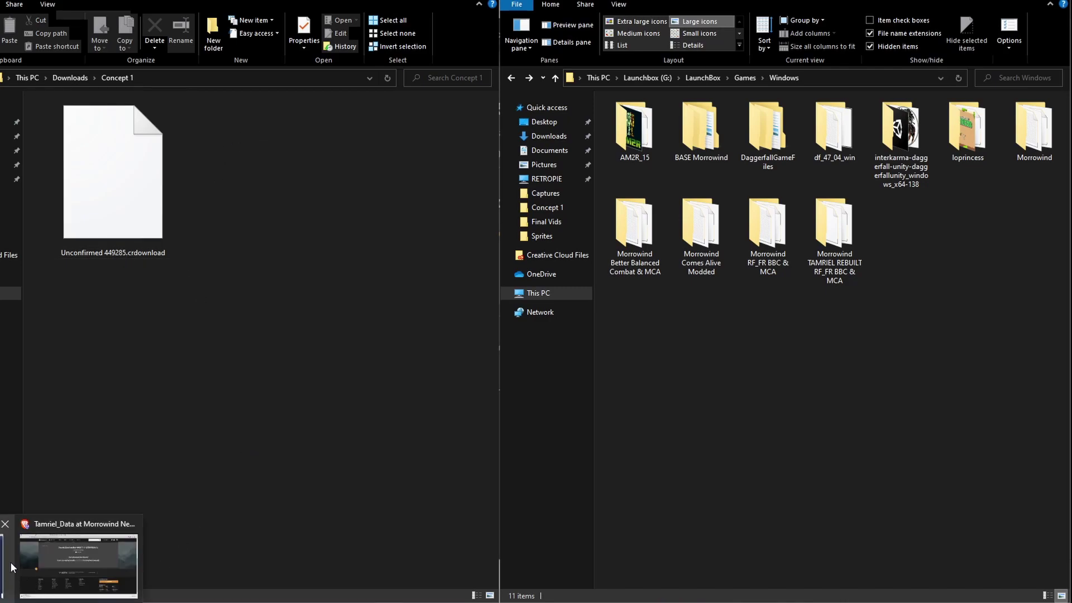
pyautogui.click(81, 560)
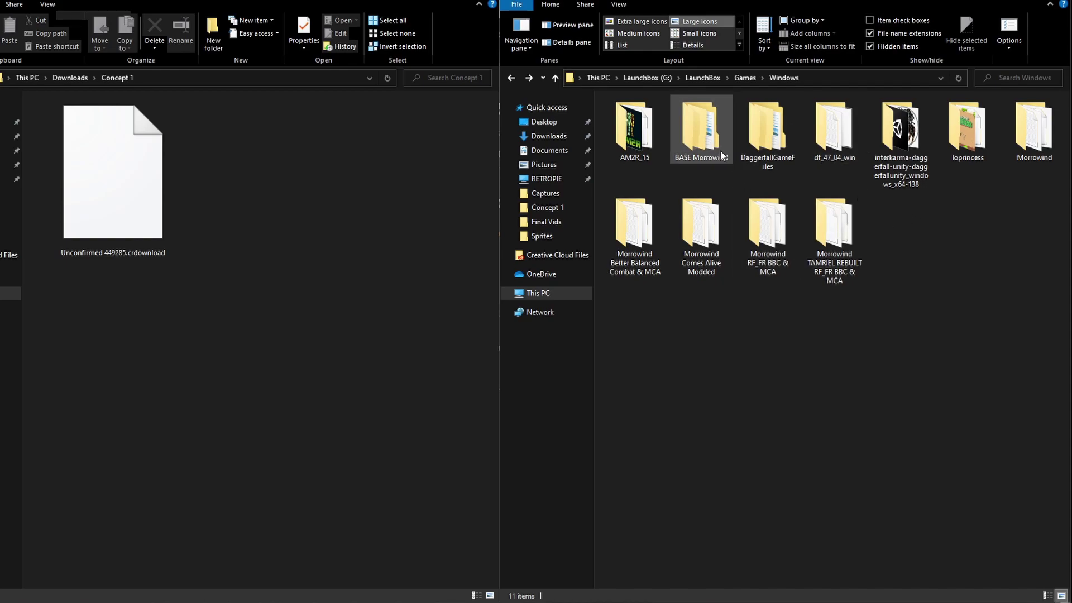
pyautogui.moveTo(816, 247)
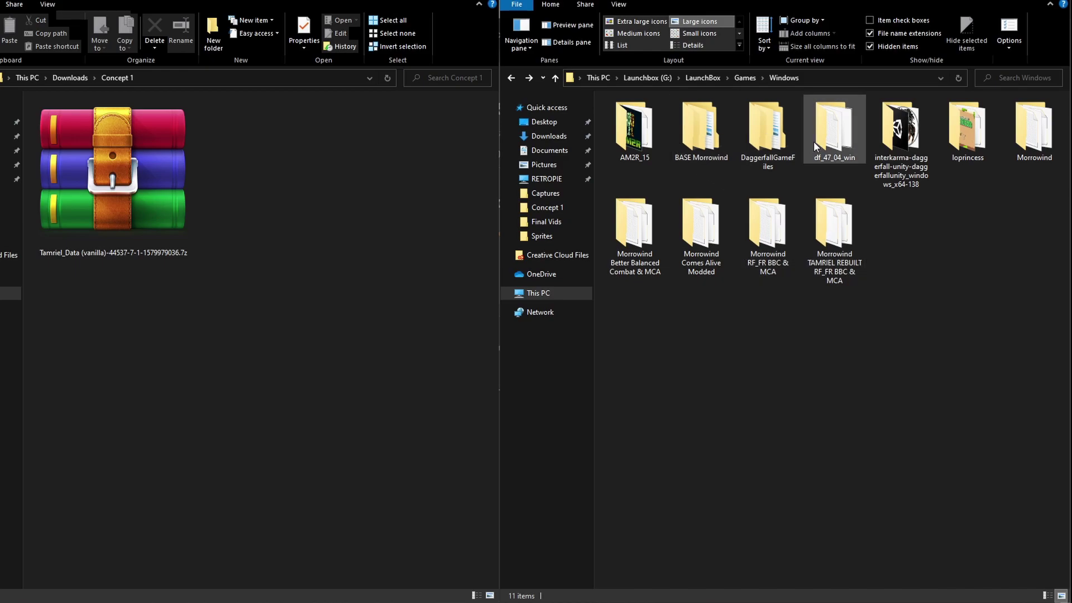
pyautogui.click(1019, 142)
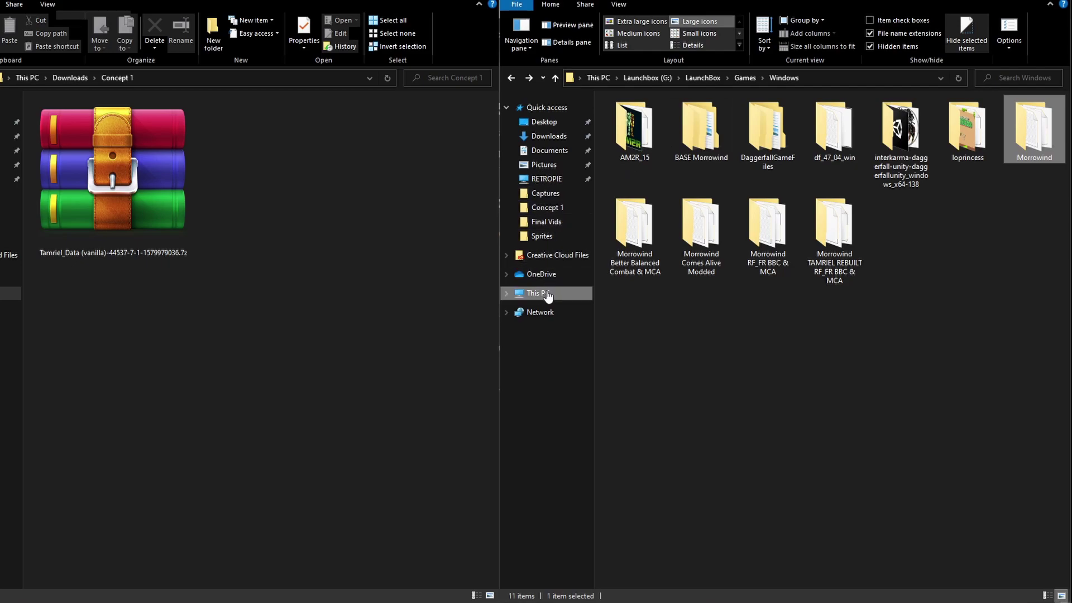
# Open a new File Explorer window and browse to C:\Program Files (x86)\Bethesda.net Launcher\games\Morrowind to show the game's installation files
pyautogui.rightClick(79, 602)
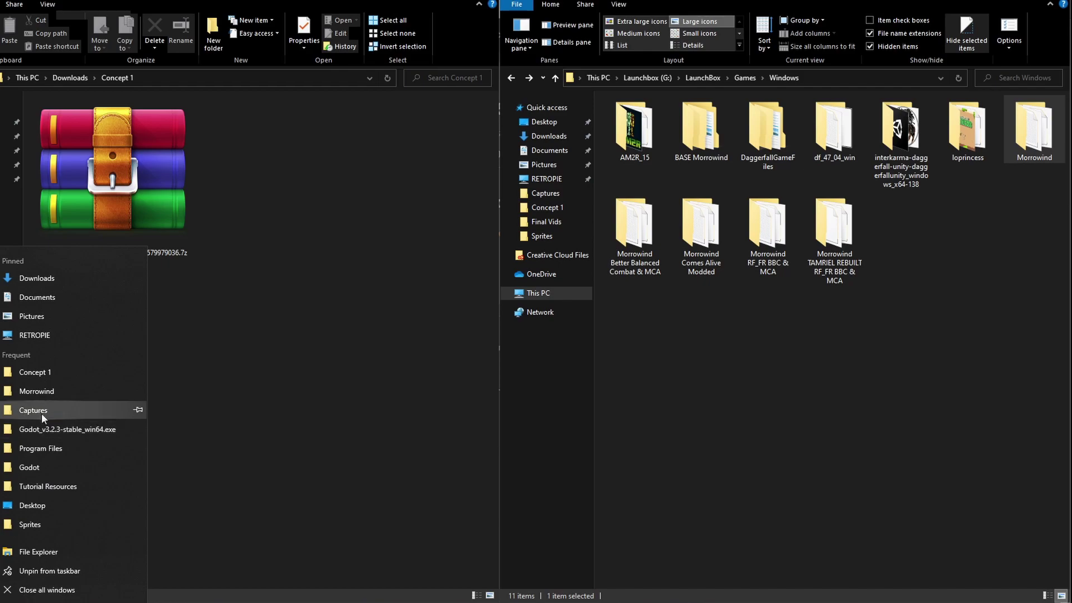
pyautogui.click(44, 555)
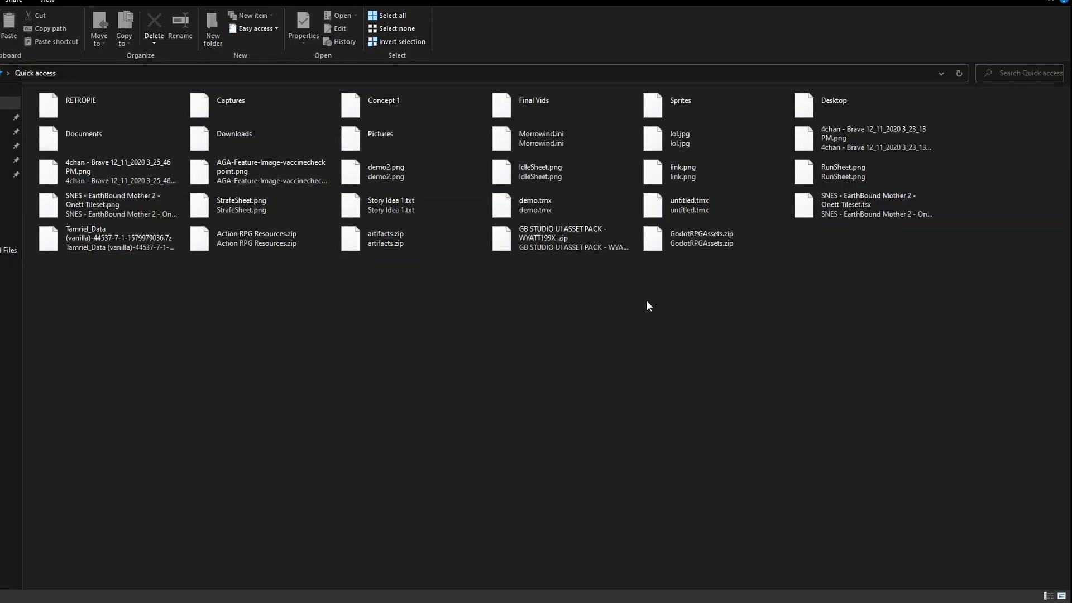
pyautogui.click(11, 288)
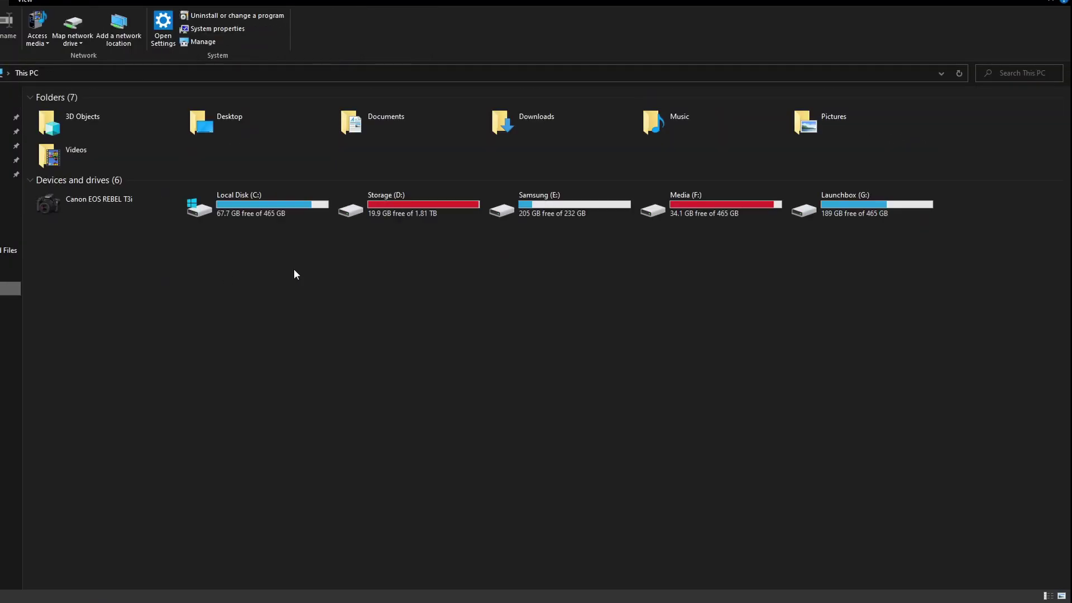
pyautogui.doubleClick(243, 203)
pyautogui.click(244, 207)
pyautogui.doubleClick(72, 245)
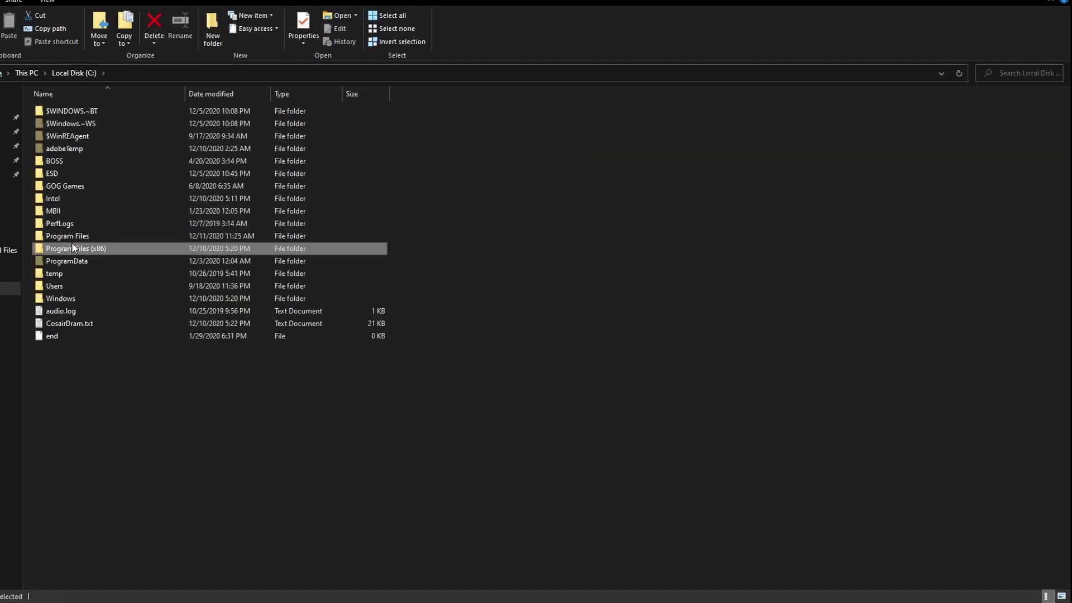
pyautogui.doubleClick(72, 198)
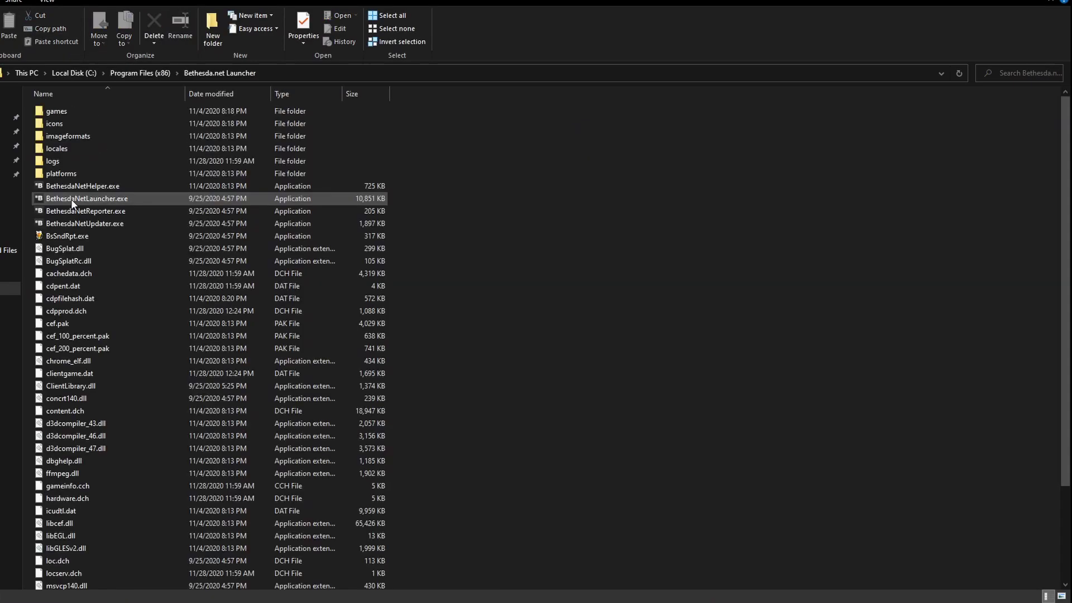
pyautogui.doubleClick(61, 109)
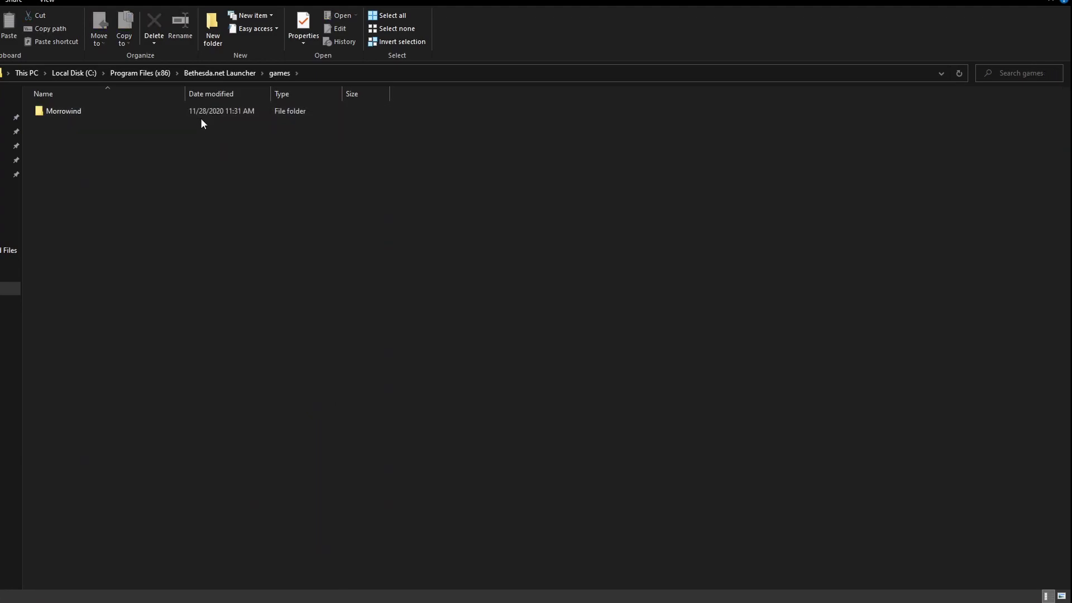
pyautogui.doubleClick(60, 113)
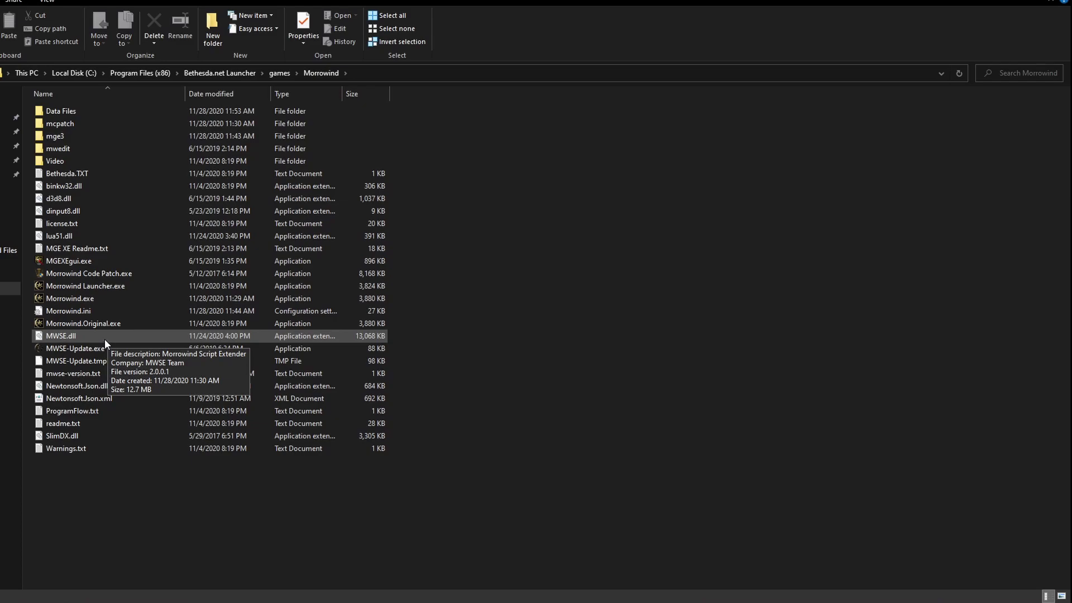
# Leave the installed Morrowind folder, return to the Concept 1 and LaunchBox\Games\Windows folders, and select BASE Morrowind
pyautogui.click(279, 74)
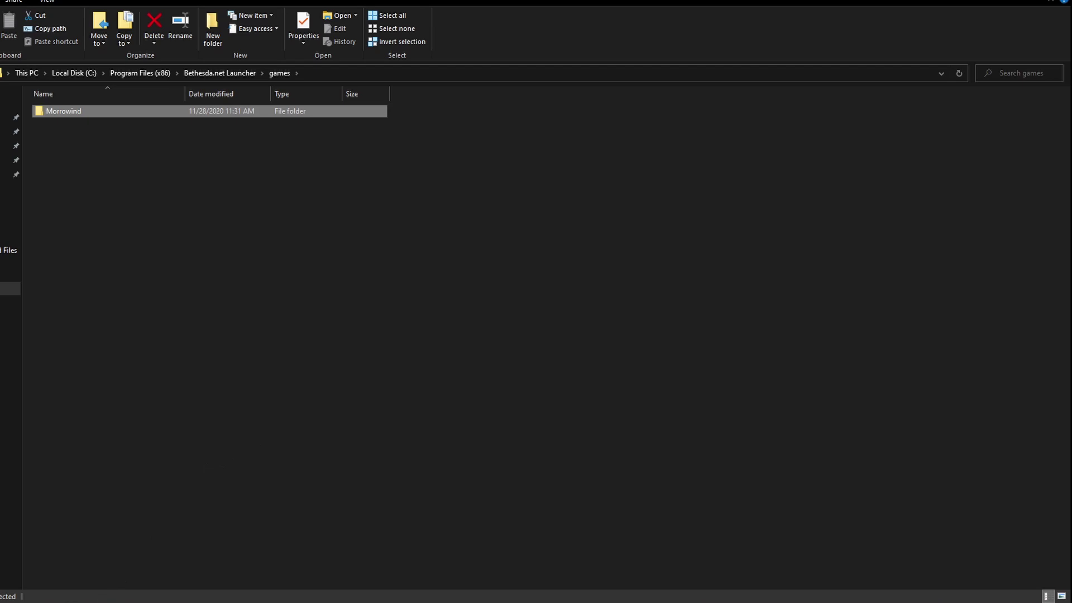
pyautogui.moveTo(110, 578)
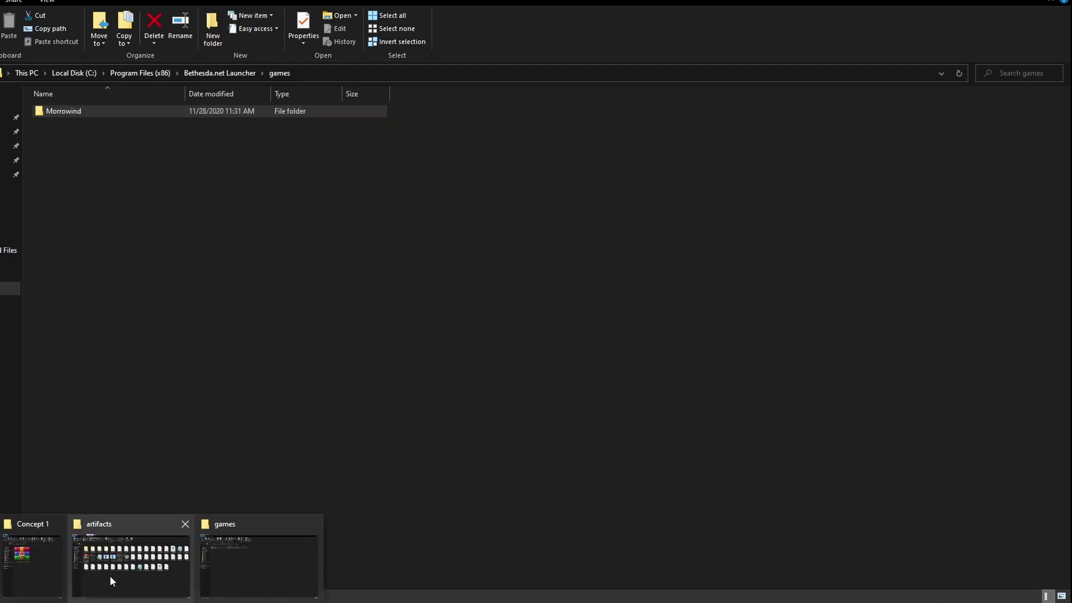
pyautogui.click(35, 570)
pyautogui.moveTo(114, 602)
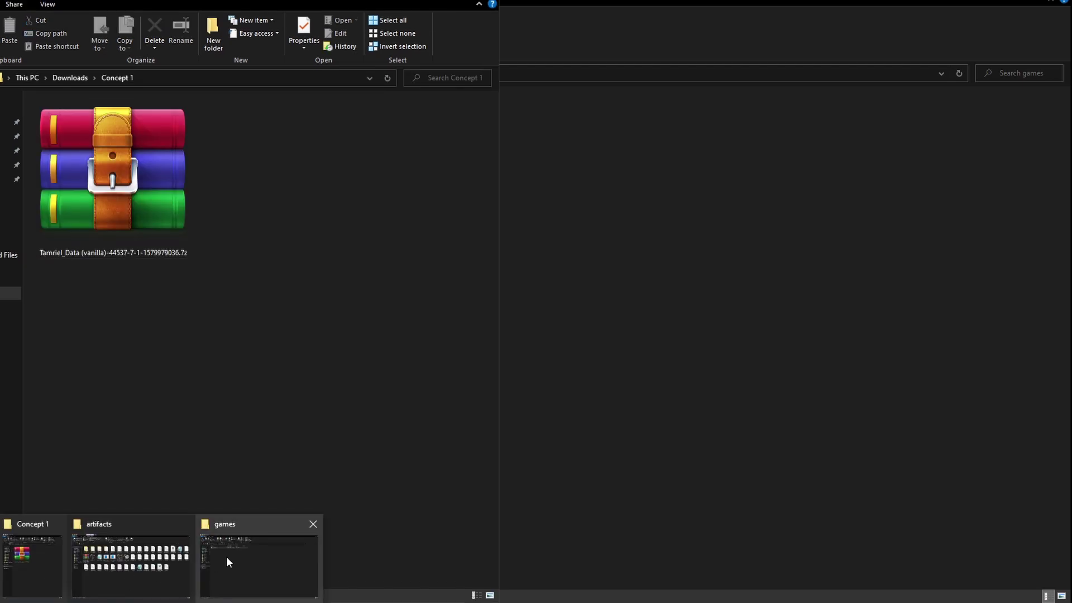
pyautogui.click(1, 566)
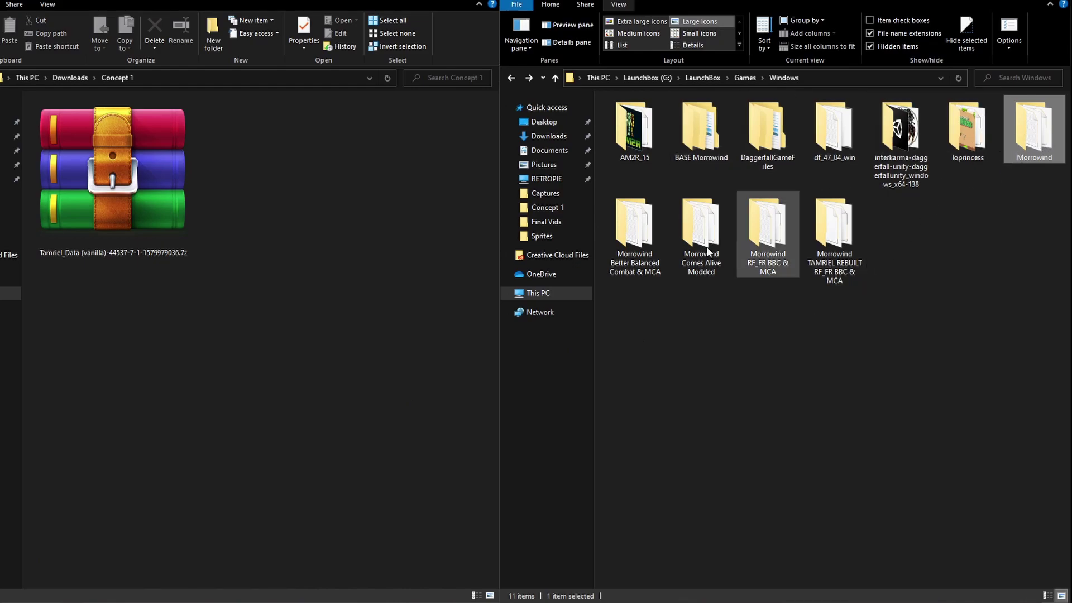
pyautogui.moveTo(713, 256)
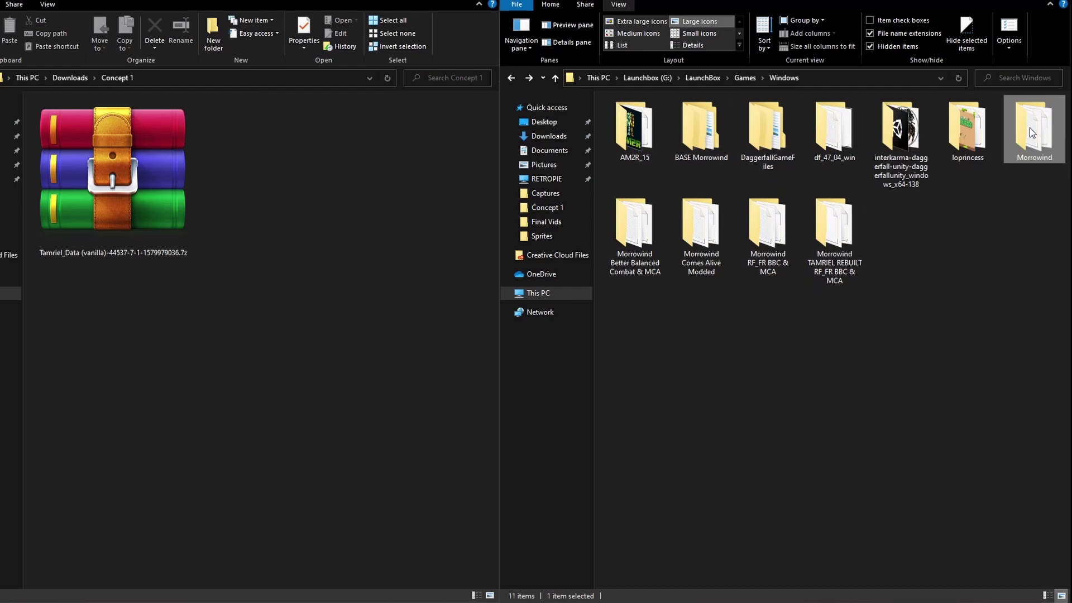
pyautogui.click(707, 147)
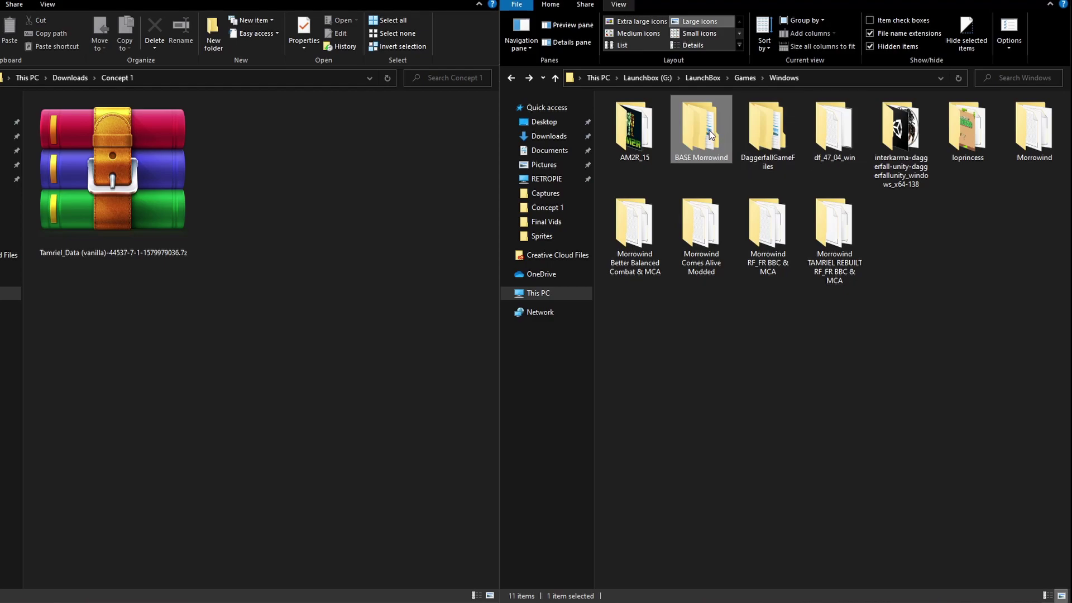
# Open the BASE Morrowind folder and extract the Tamriel_Data (vanilla) archive in Concept 1 into a folder of its own name
pyautogui.doubleClick(709, 133)
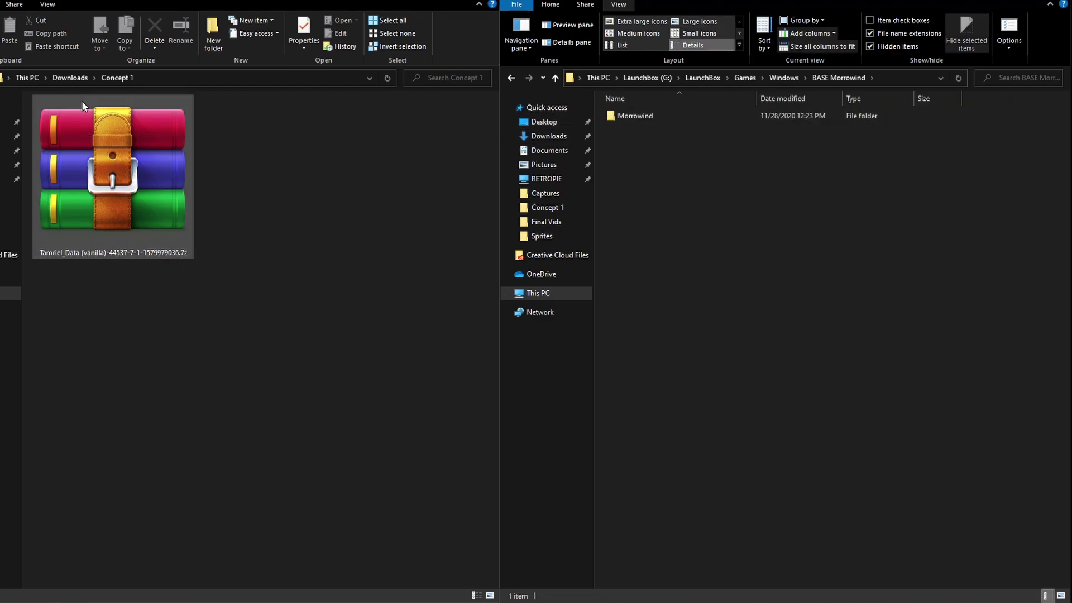
pyautogui.rightClick(111, 163)
pyautogui.click(315, 199)
pyautogui.click(129, 214)
pyautogui.rightClick(132, 197)
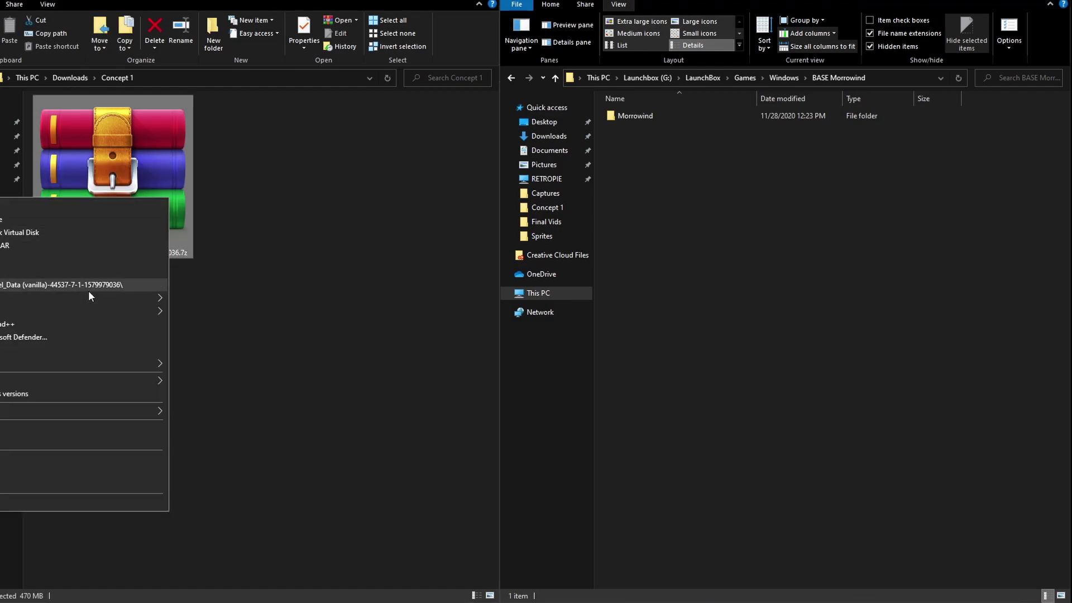
pyautogui.click(24, 287)
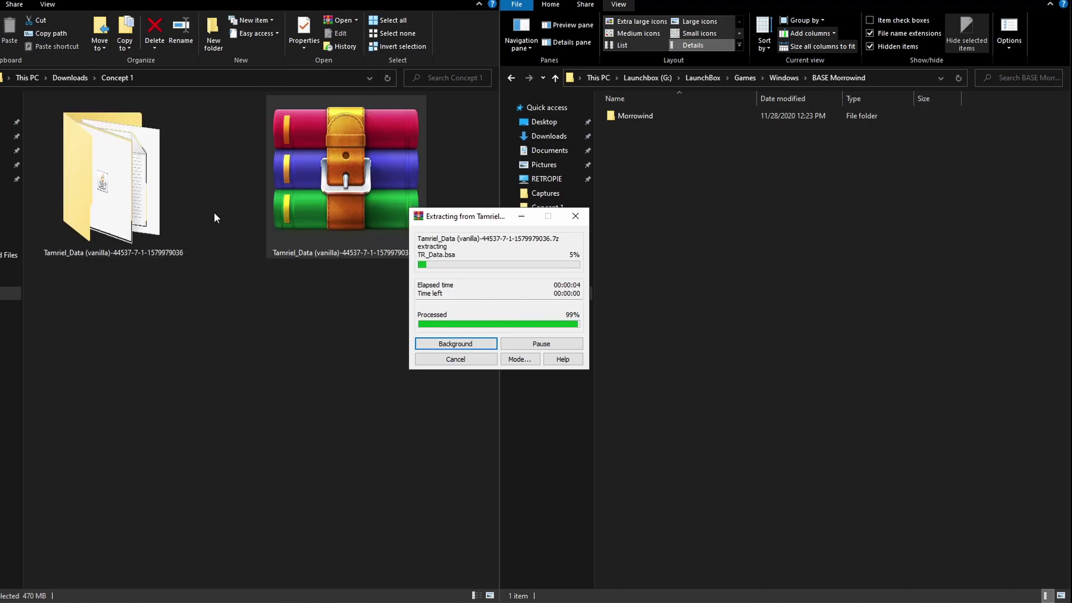
# Copy Data Files, TR_FilePatcher_v2.jar and Translation.txt from the extracted Tamriel_Data folder into BASE Morrowind\Morrowind
pyautogui.doubleClick(92, 187)
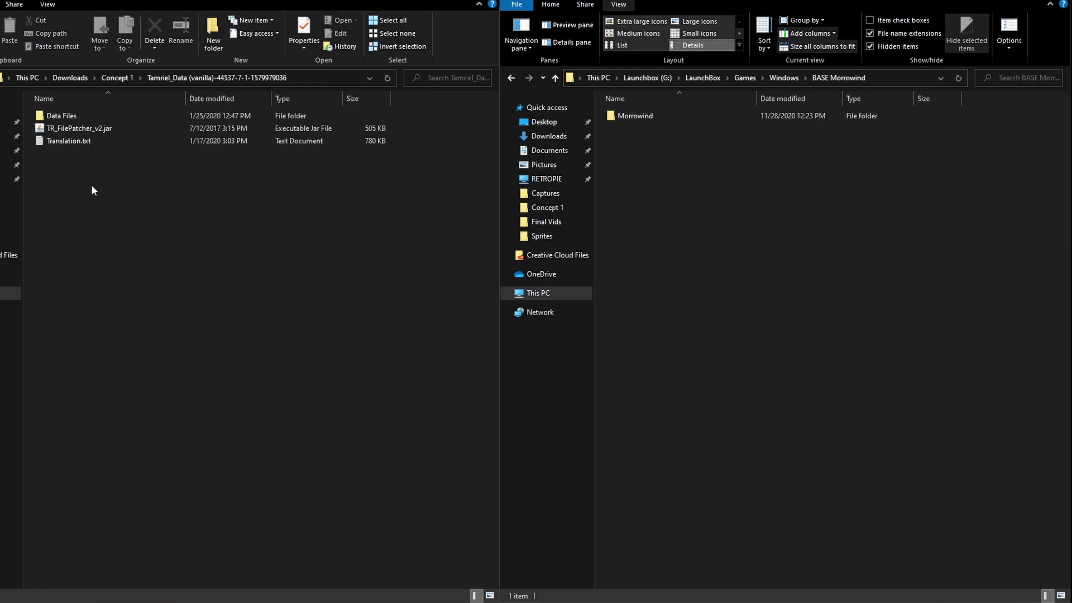
pyautogui.doubleClick(69, 116)
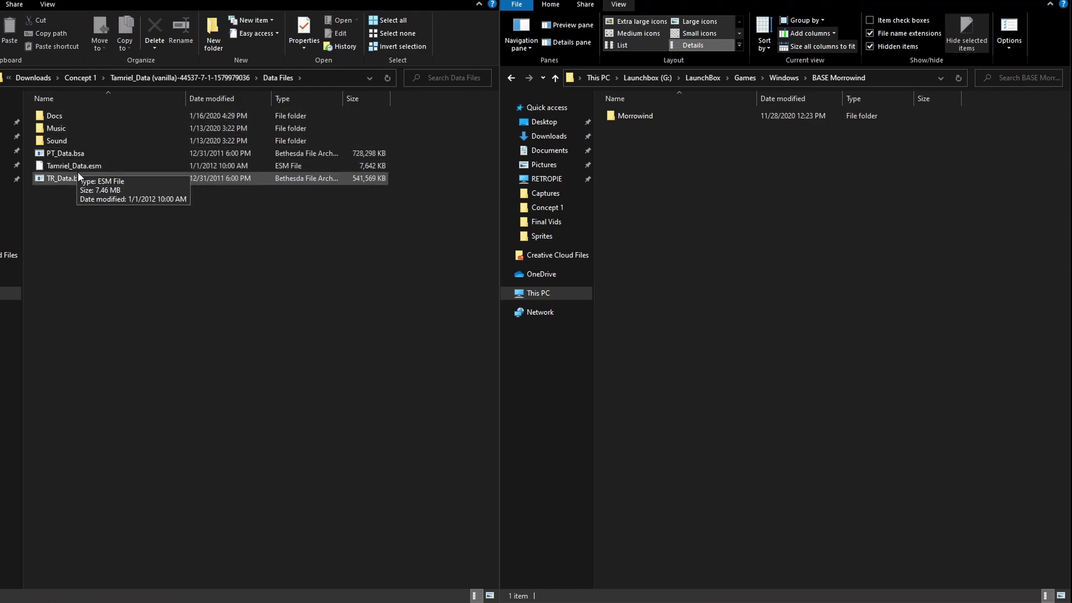
pyautogui.hotkey('alt', 'Left')
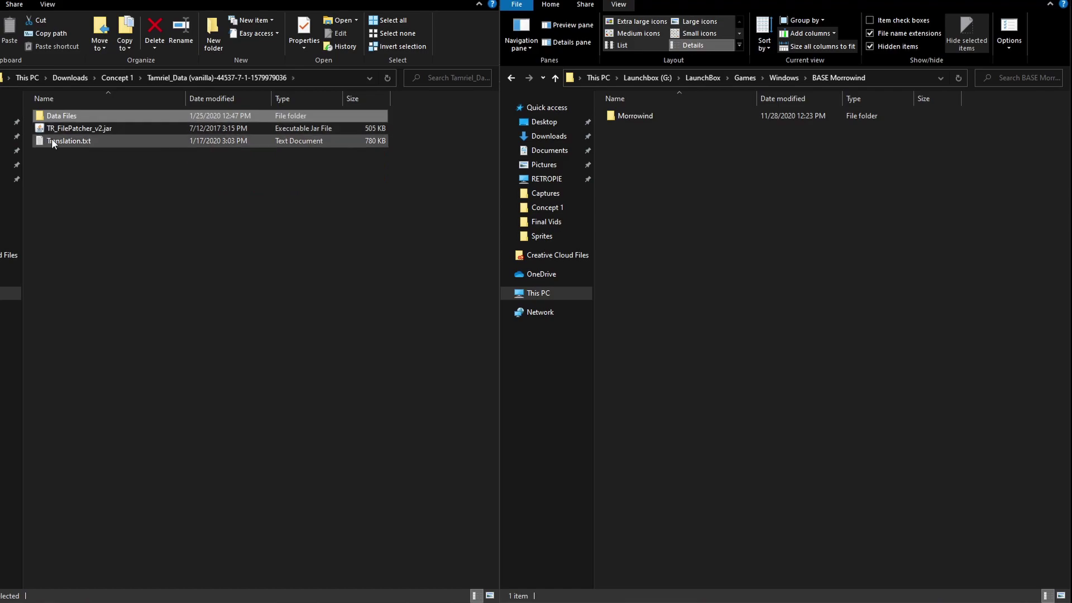
pyautogui.doubleClick(630, 119)
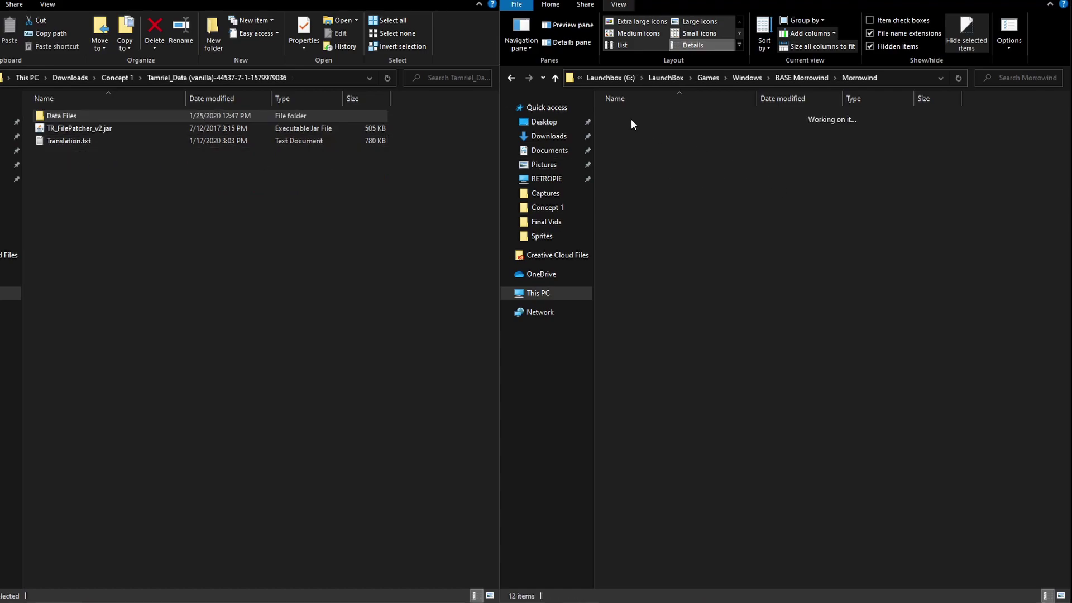
pyautogui.moveTo(42, 163); pyautogui.dragTo(724, 330)
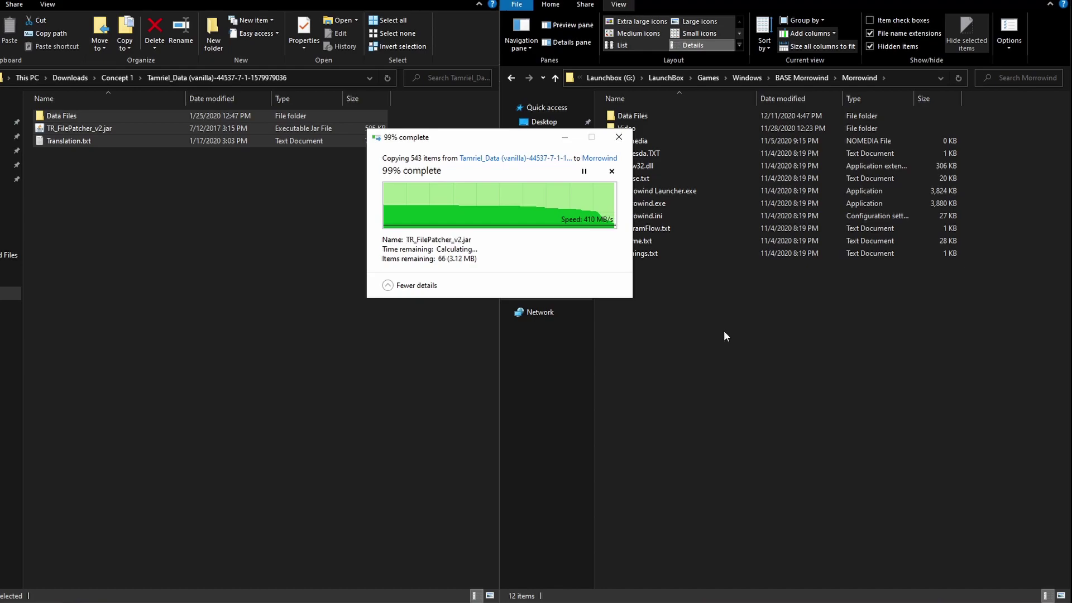
# Launch TR_FilePatcher_v2.jar from the BASE Morrowind\Morrowind folder to show the patcher, and return to the folders
pyautogui.doubleClick(650, 253)
pyautogui.click(298, 0)
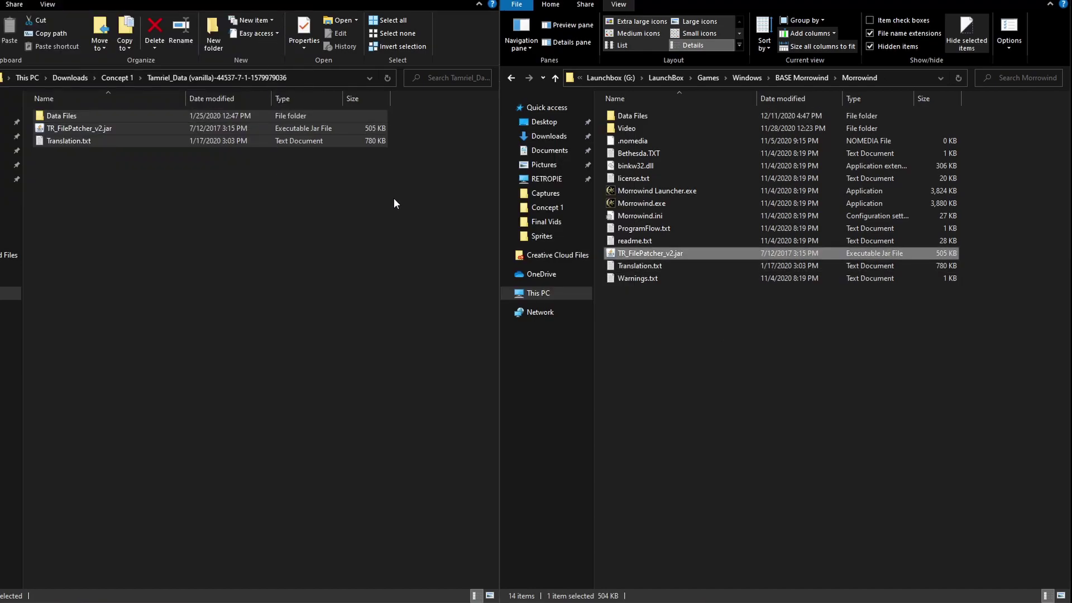
pyautogui.click(234, 253)
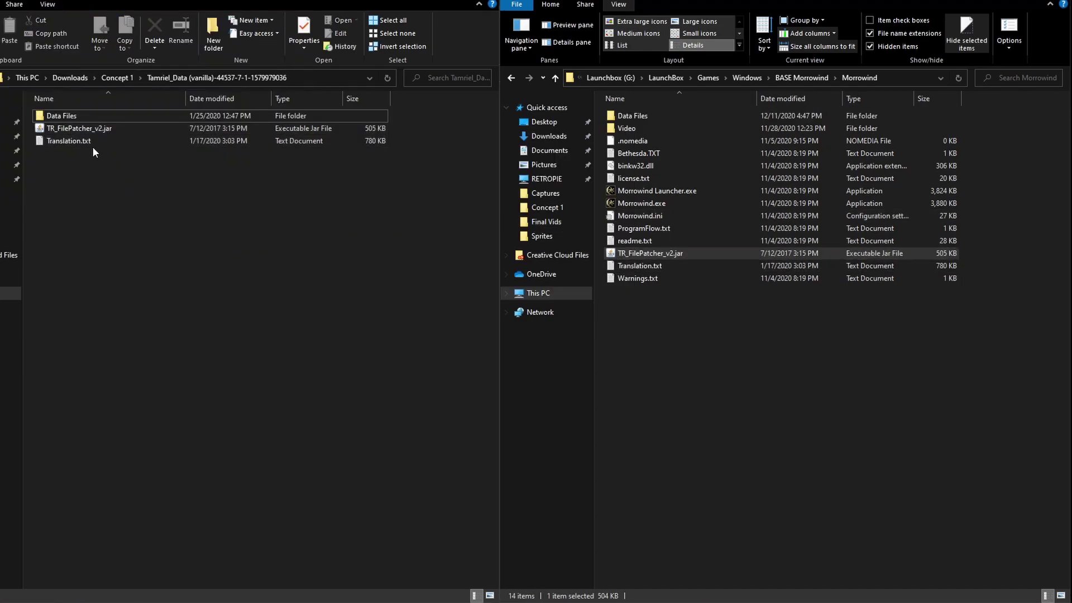
# Open Data Files inside BASE Morrowind\Morrowind to check for the copied Tamriel_Data files
pyautogui.click(85, 119)
pyautogui.doubleClick(649, 112)
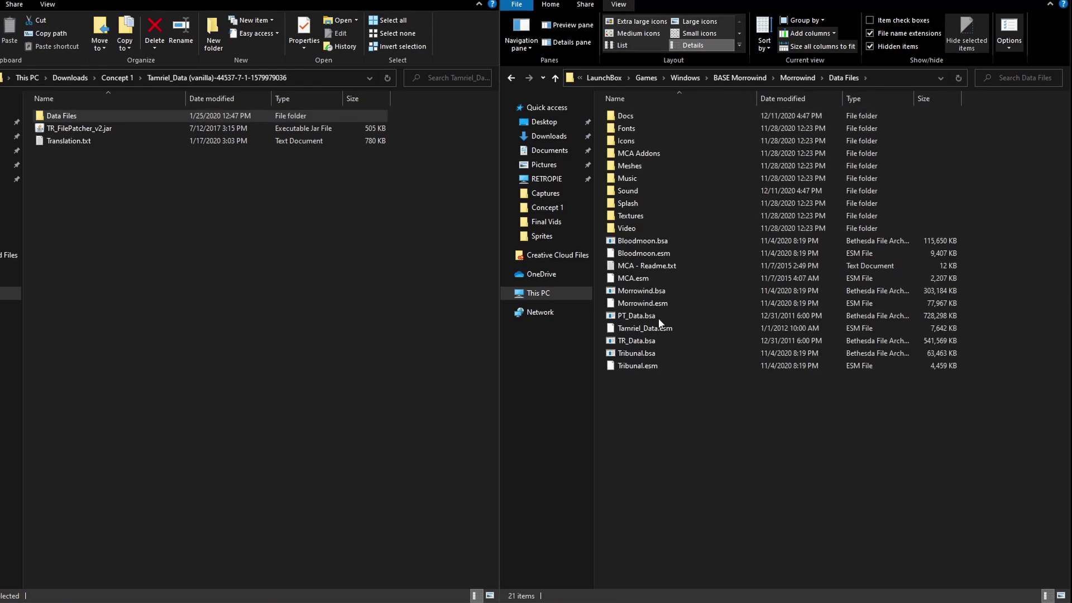
pyautogui.click(148, 282)
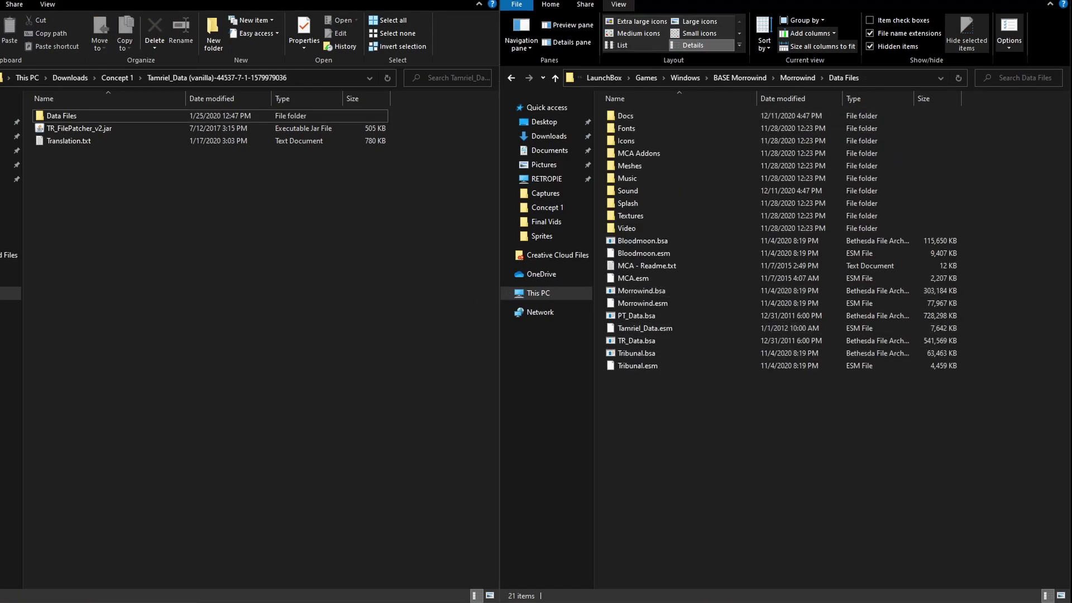
# Go back up to the Concept 1 folder and delete the Tamriel_Data (vanilla) .7z archive
pyautogui.hotkey('alt', 'Up')
pyautogui.click(337, 205)
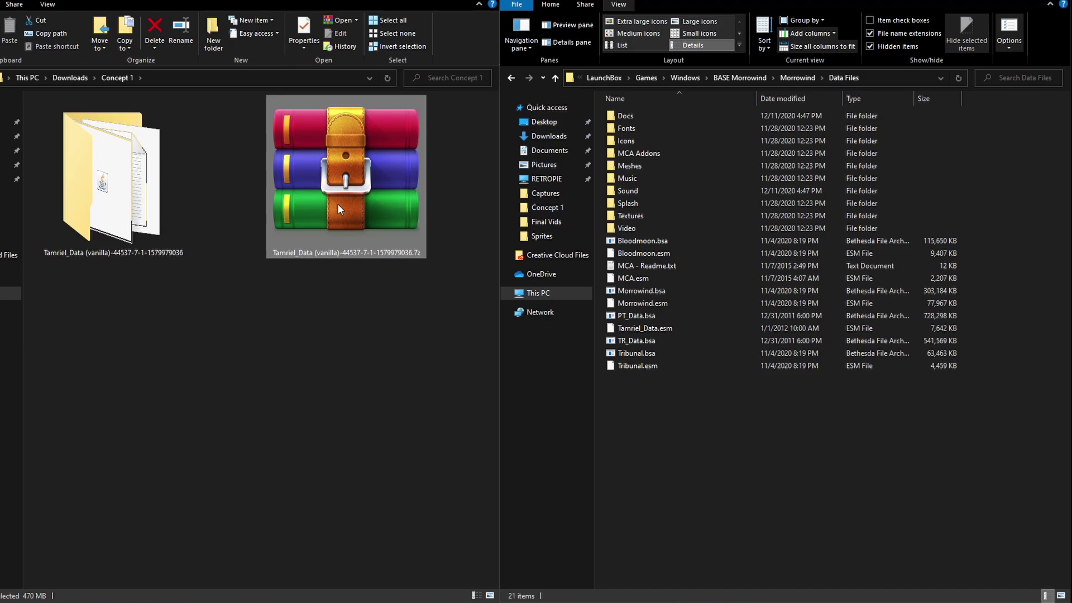
pyautogui.press('Delete')
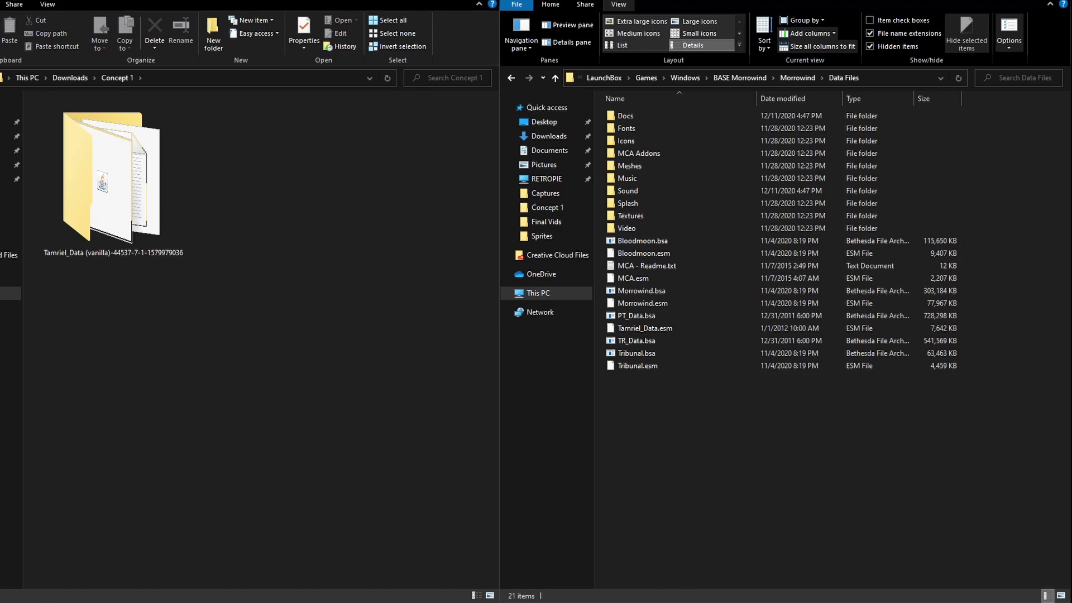
# Switch to the browser's Tamriel Rebuilt page and save the main file's archive to Concept 1 using the slow download
pyautogui.moveTo(29, 590)
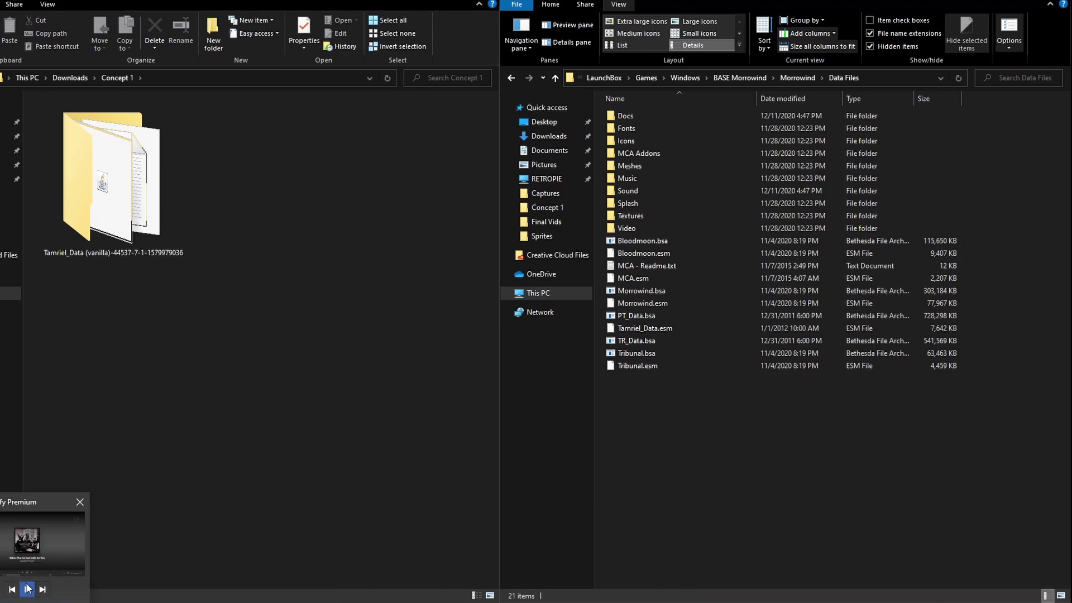
pyautogui.moveTo(161, 602)
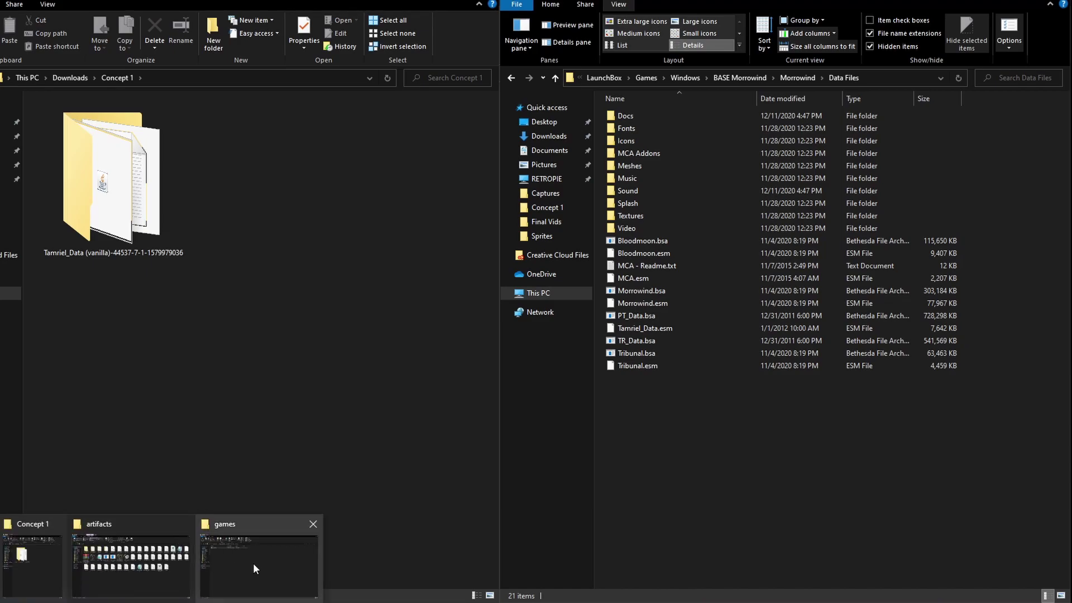
pyautogui.moveTo(246, 602)
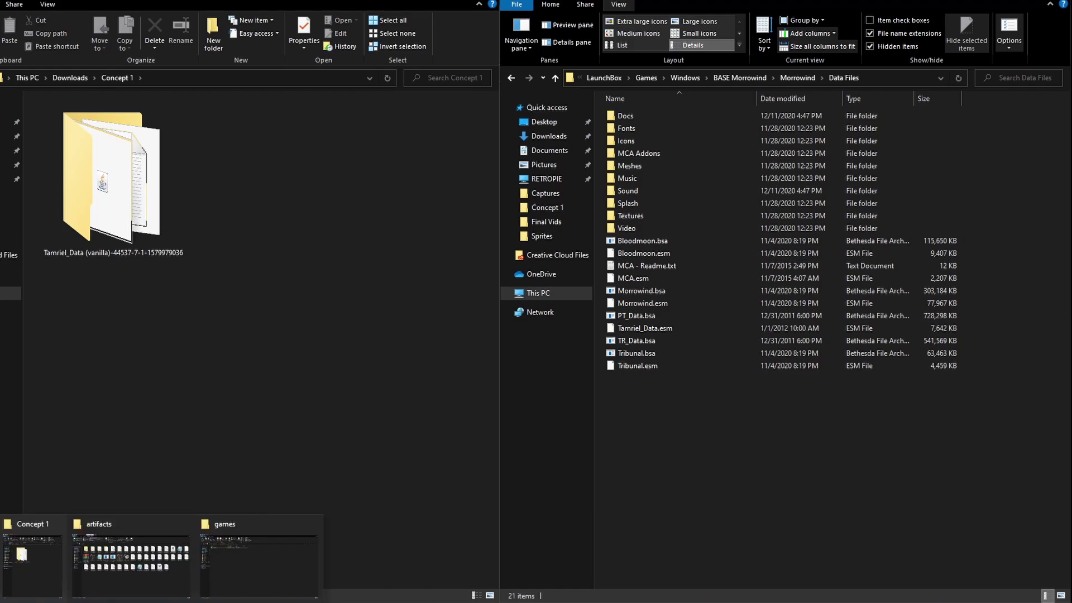
pyautogui.click(37, 563)
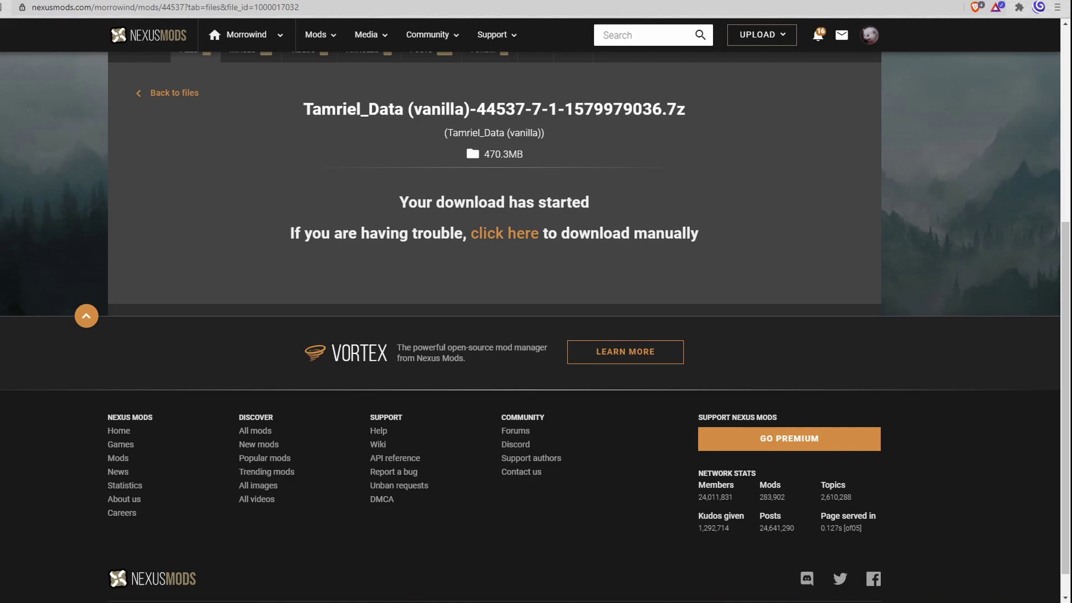
pyautogui.hotkey('ctrl', 'shift', 'Tab')
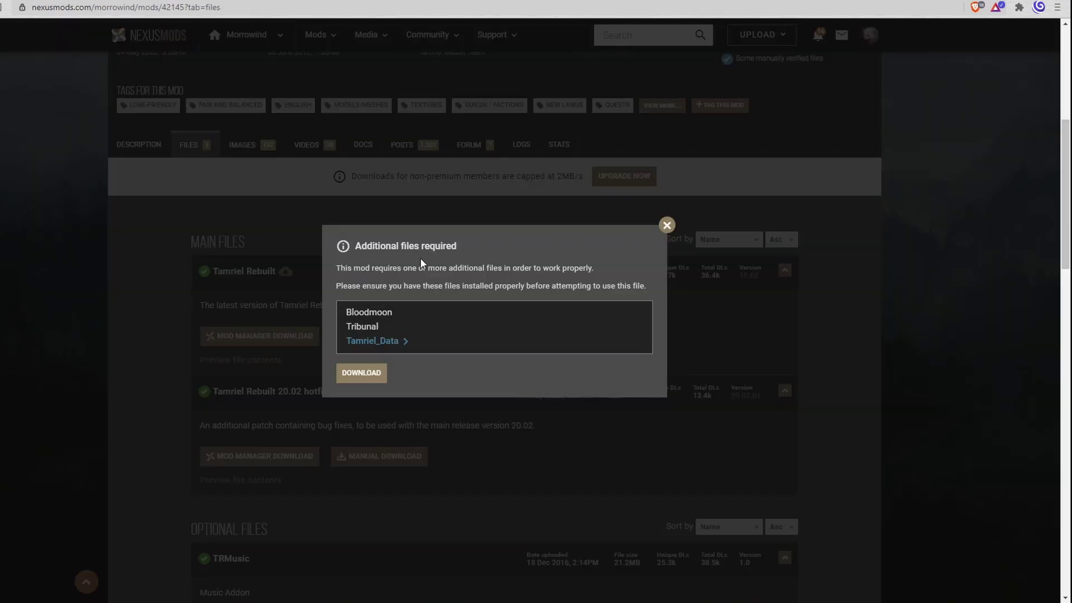
pyautogui.click(375, 374)
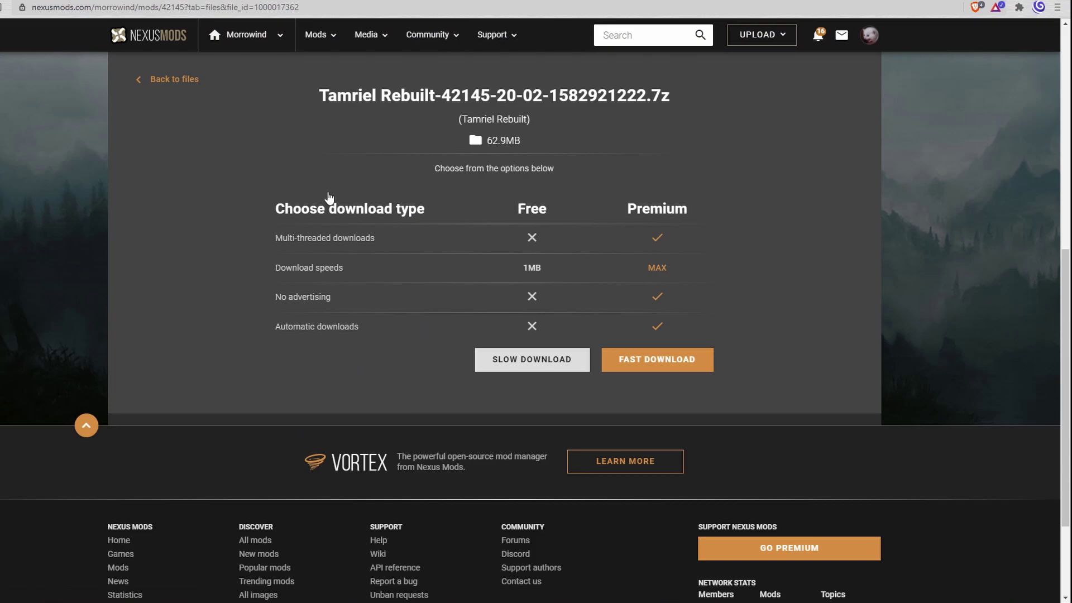
pyautogui.click(523, 363)
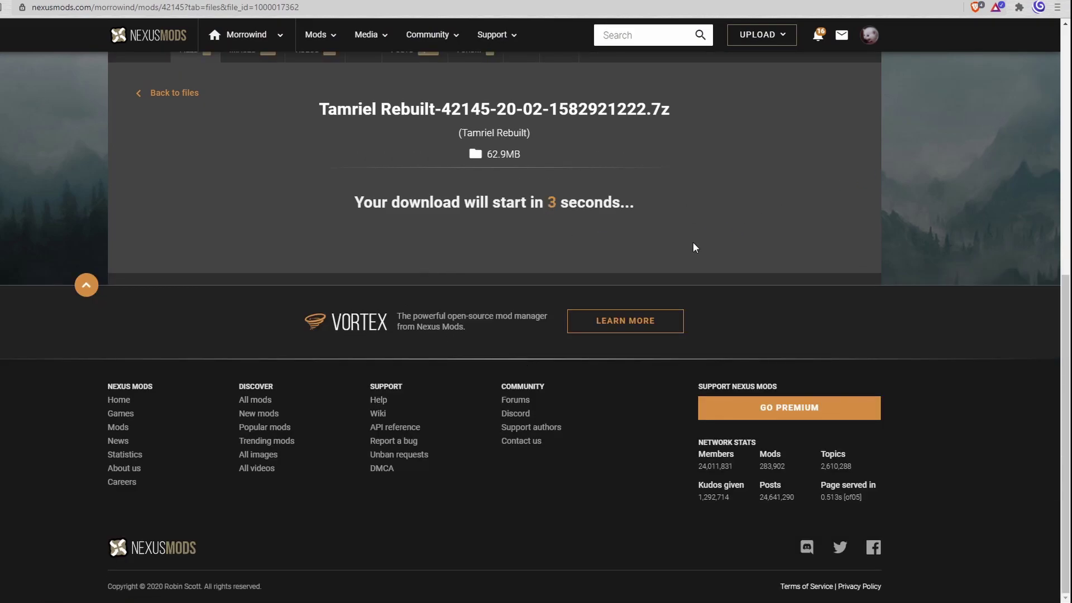
pyautogui.scroll(4, 693, 242)
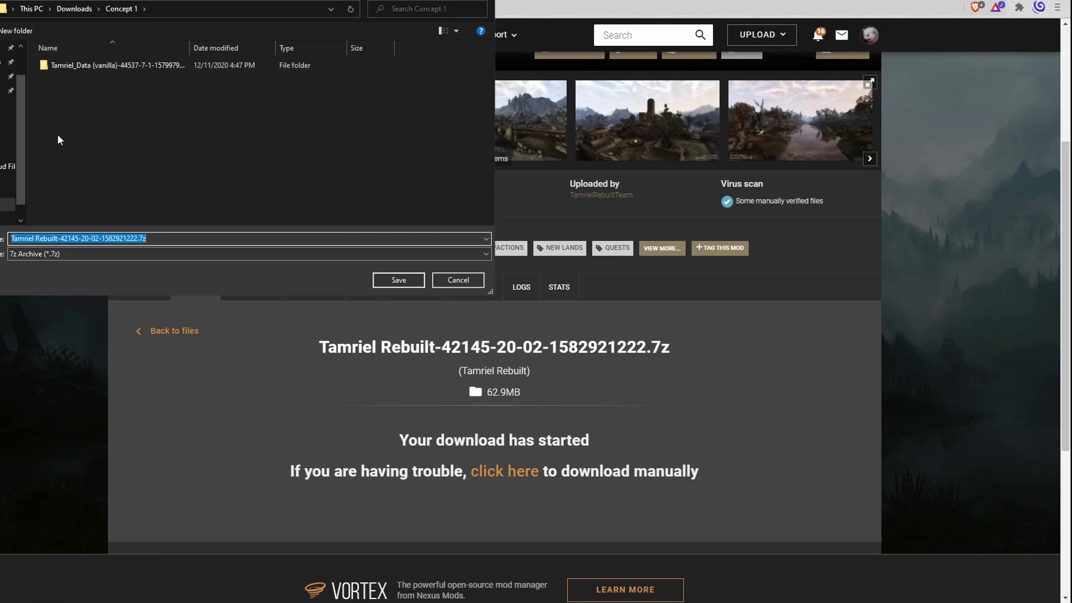
pyautogui.click(389, 278)
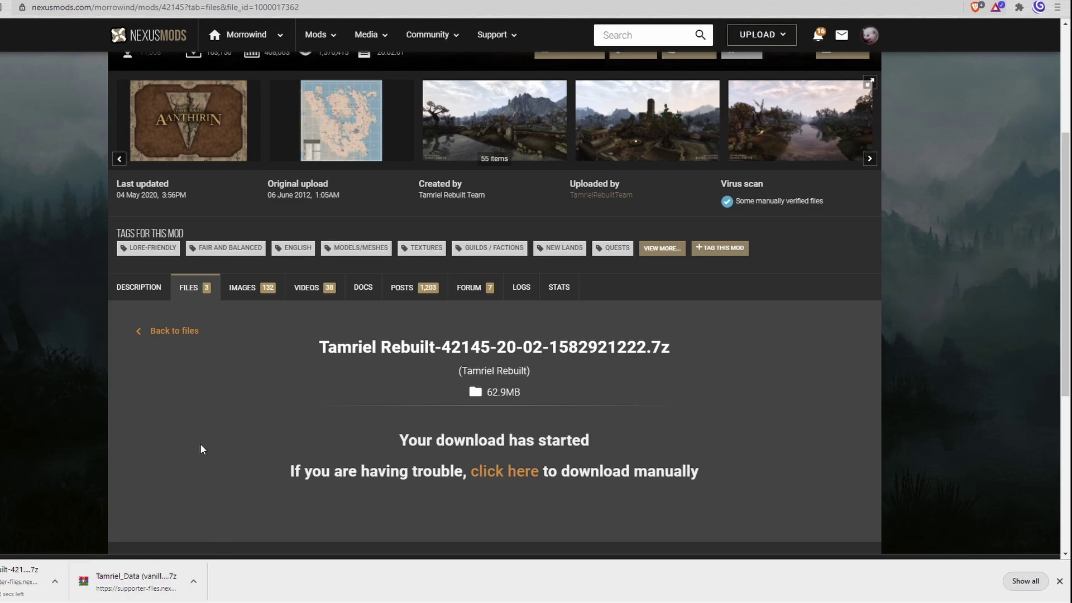
# Go to the Boats mod page on Nexus Mods, skim its description, and show its available files
pyautogui.click(240, 0)
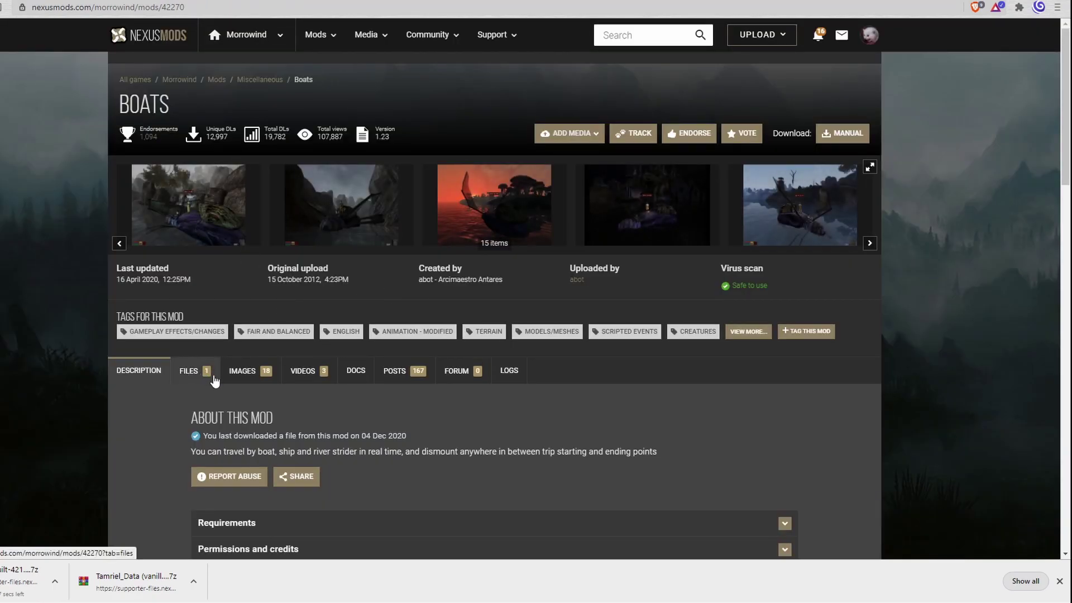
pyautogui.scroll(-4, 378, 404)
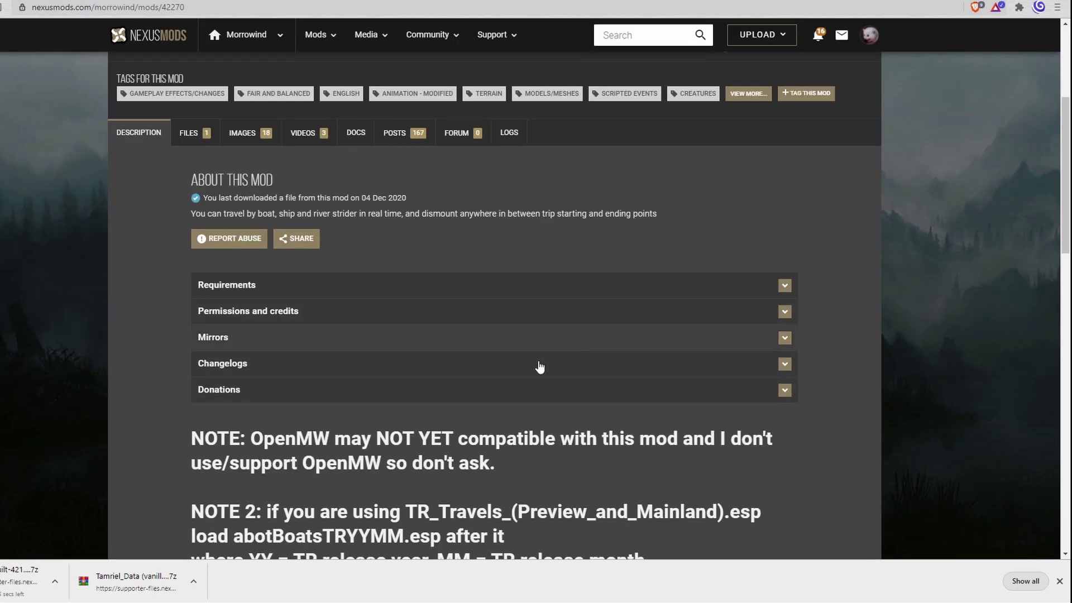
pyautogui.scroll(-3, 546, 363)
pyautogui.scroll(7, 159, 318)
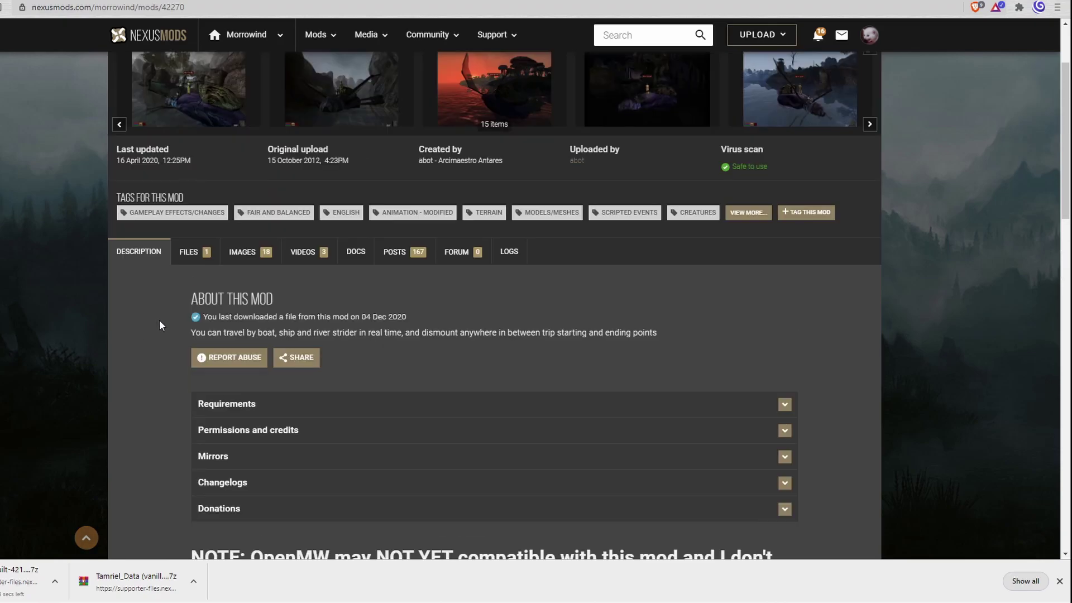
pyautogui.click(192, 372)
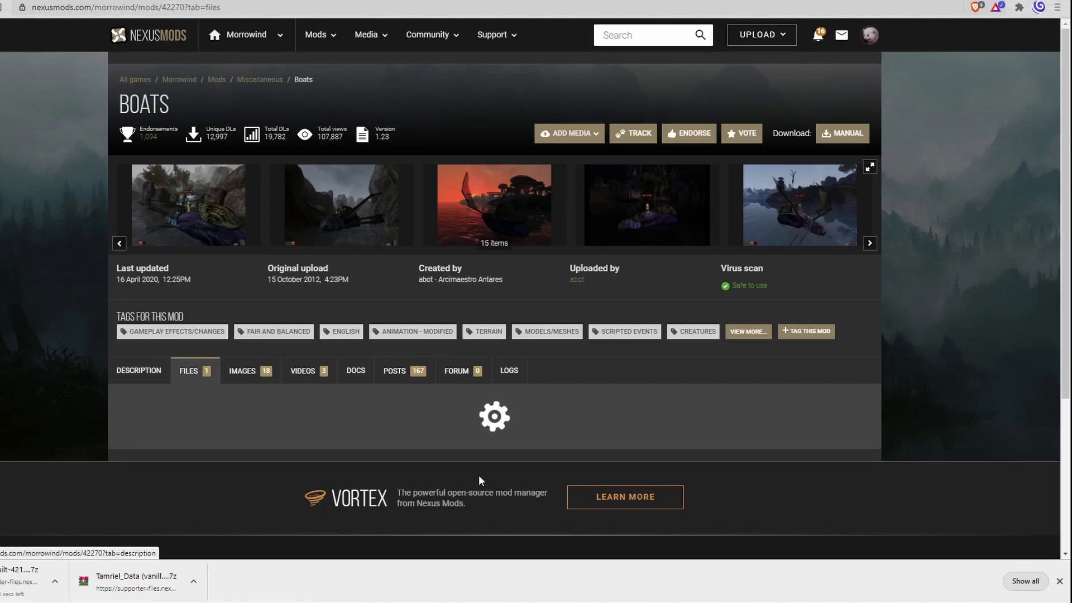
pyautogui.scroll(-4, 148, 451)
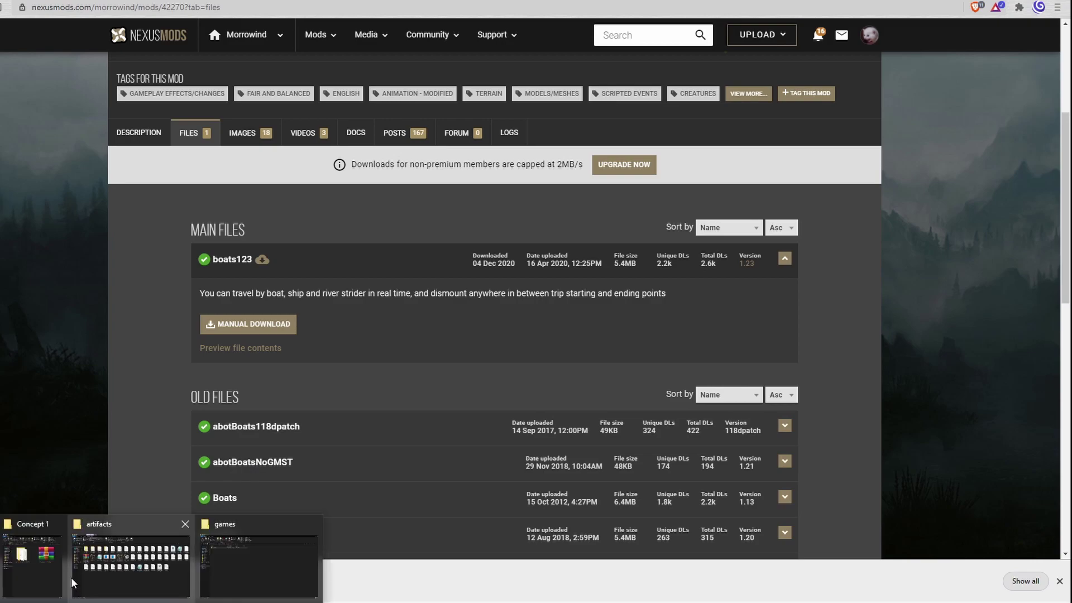
# Download the boats123 main file manually with the slow download and save its archive in Concept 1
pyautogui.click(224, 322)
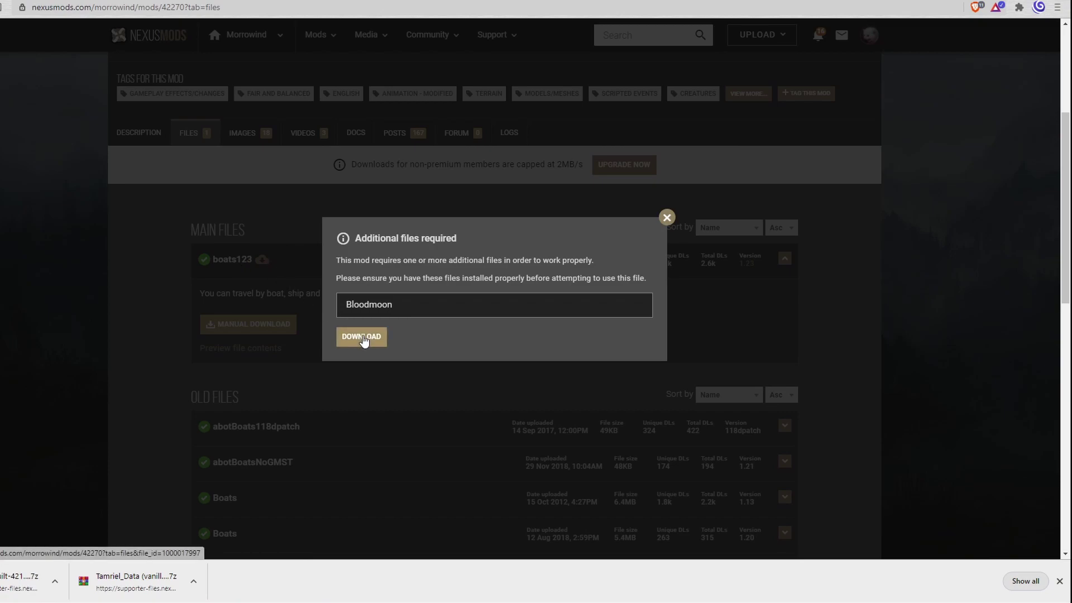
pyautogui.click(361, 336)
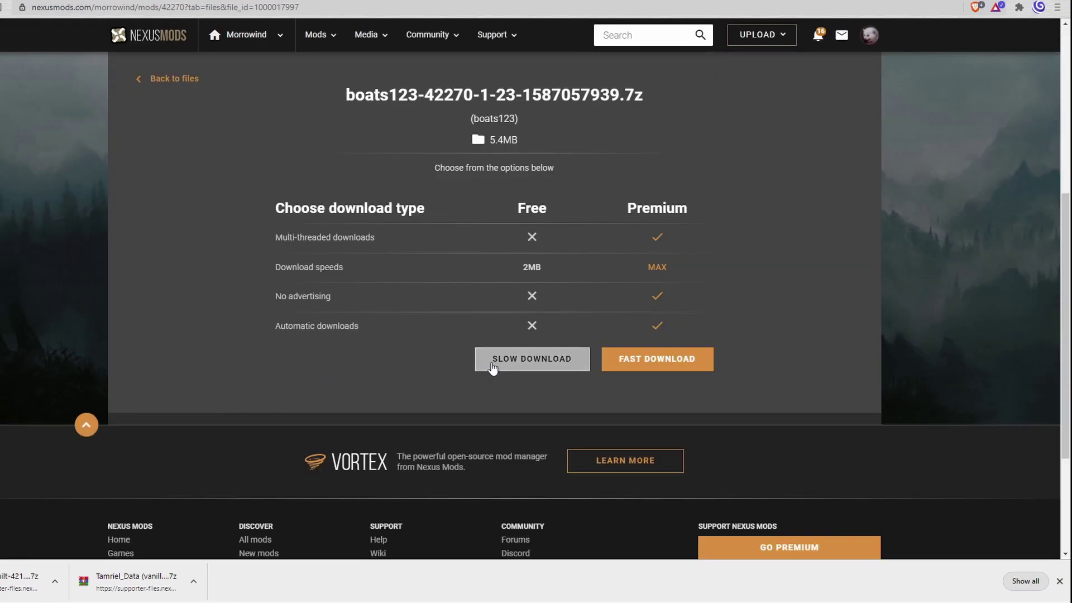
pyautogui.click(492, 366)
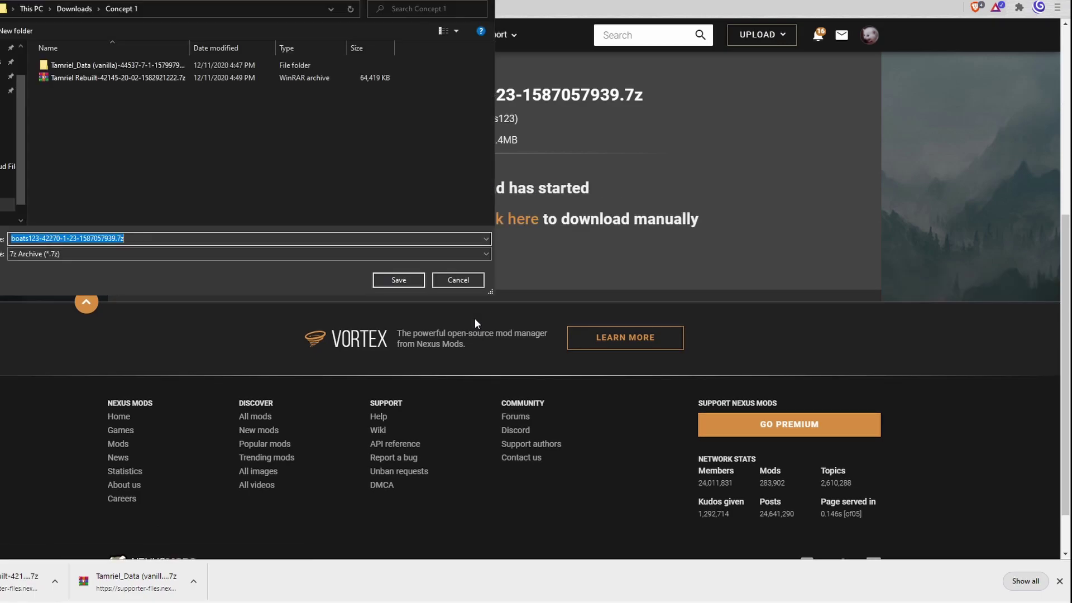
pyautogui.click(394, 283)
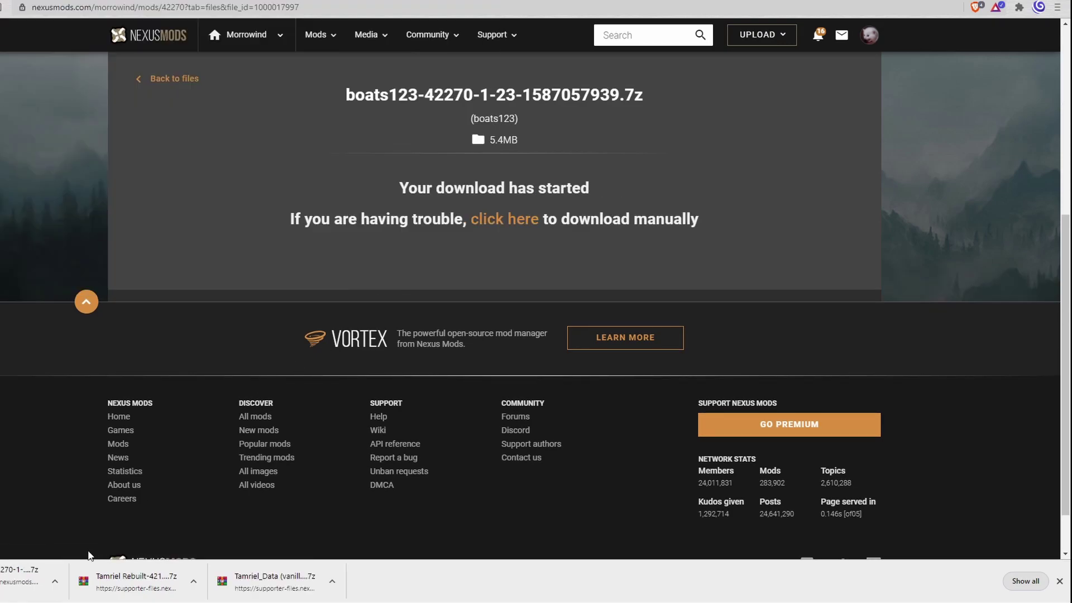
# Switch to File Explorer and bring up Concept 1 and the BASE Morrowind Data Files folder side by side
pyautogui.moveTo(89, 602)
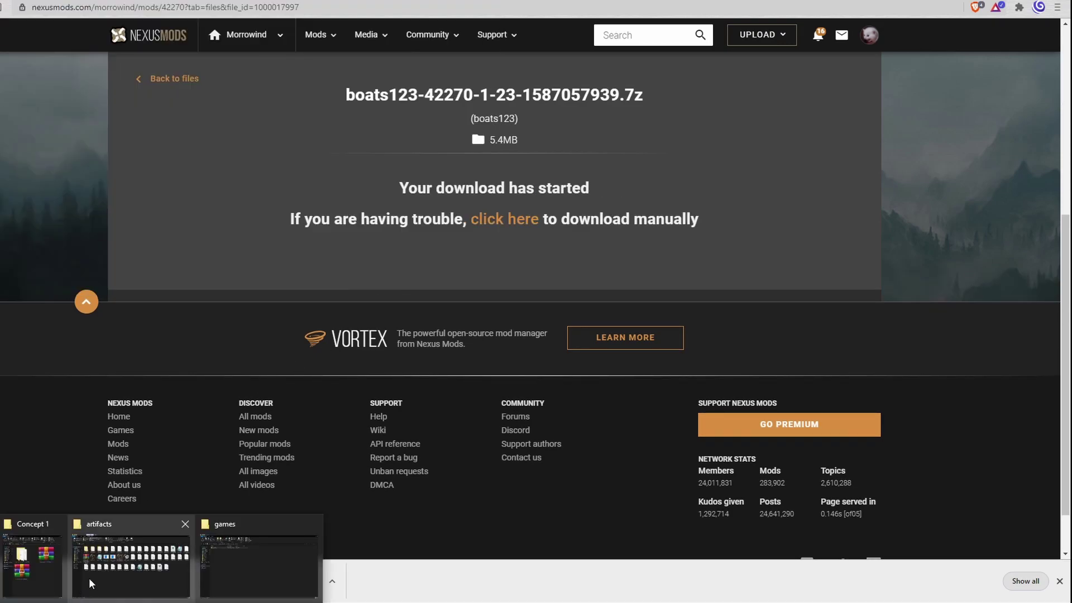
pyautogui.click(20, 569)
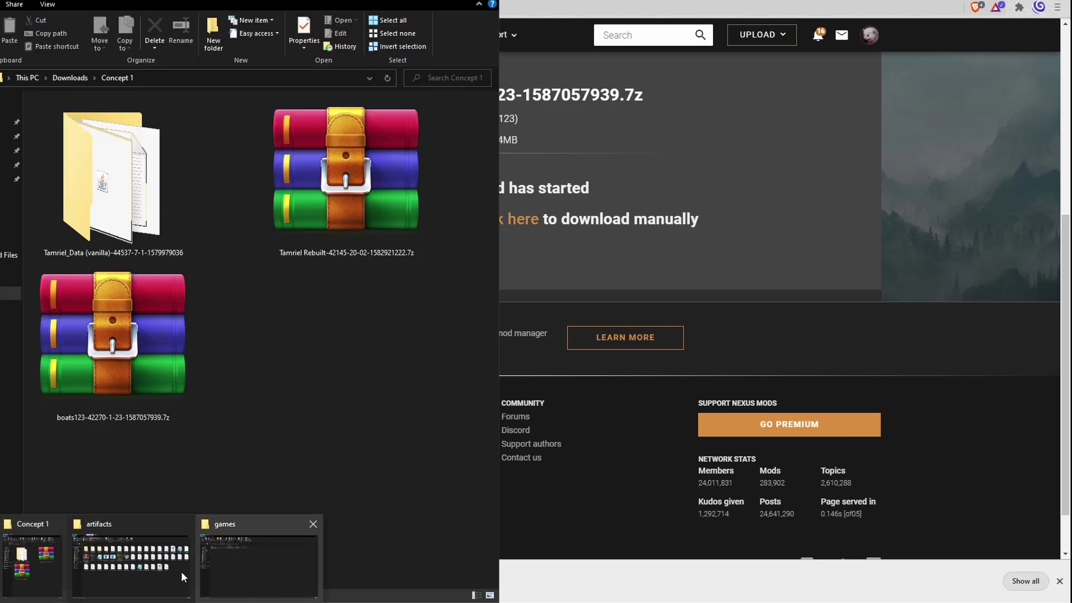
pyautogui.click(199, 569)
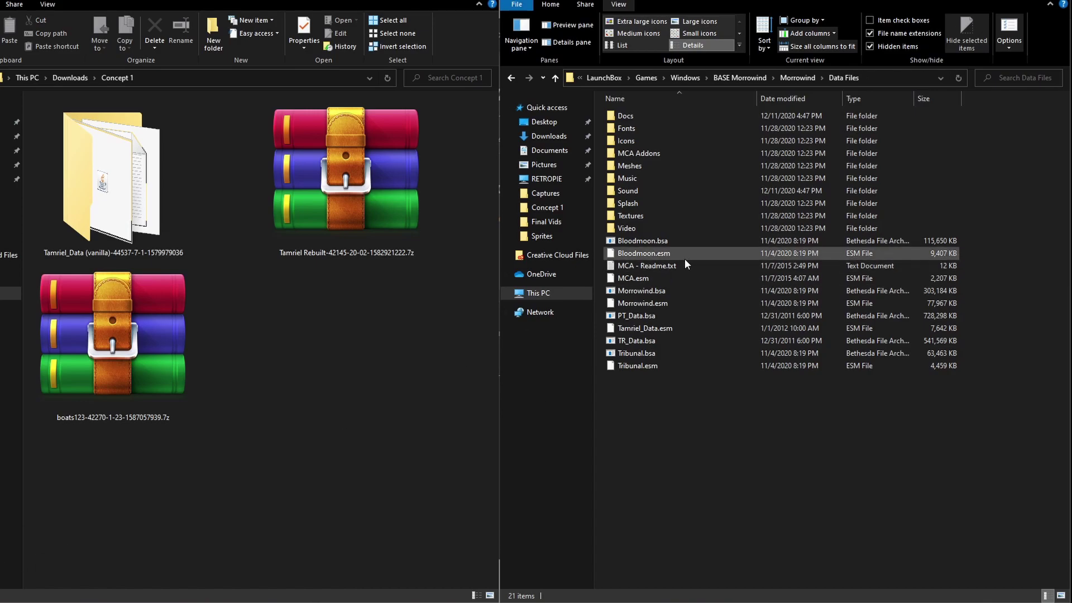
# Browse from the Launchbox (G:) drive through LaunchBox, Games, Windows and BASE Morrowind to its Morrowind folder
pyautogui.click(552, 293)
pyautogui.click(691, 266)
pyautogui.click(967, 281)
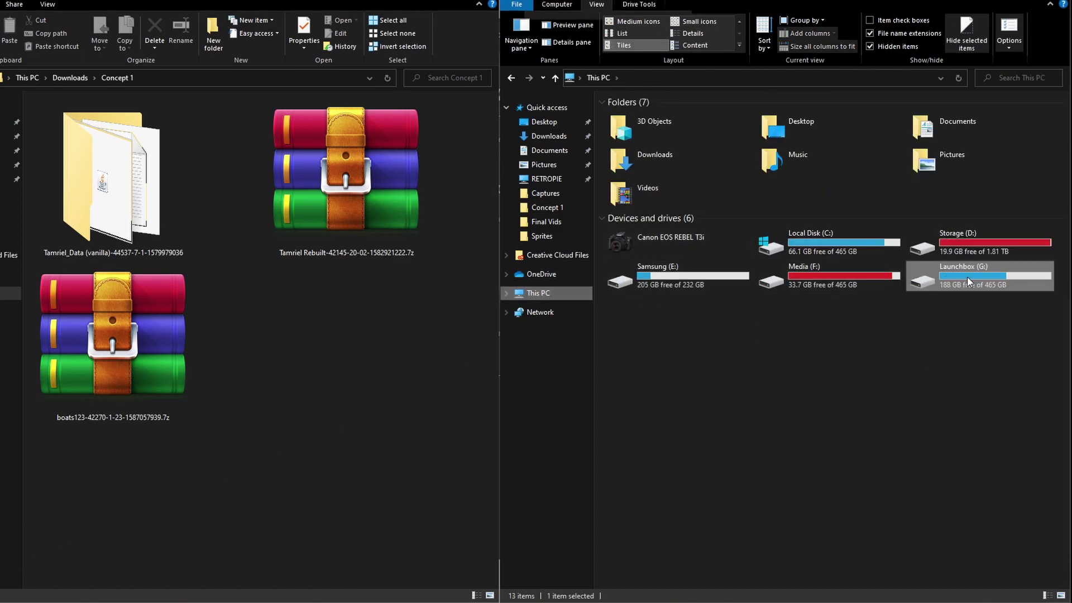
pyautogui.doubleClick(972, 280)
pyautogui.doubleClick(648, 119)
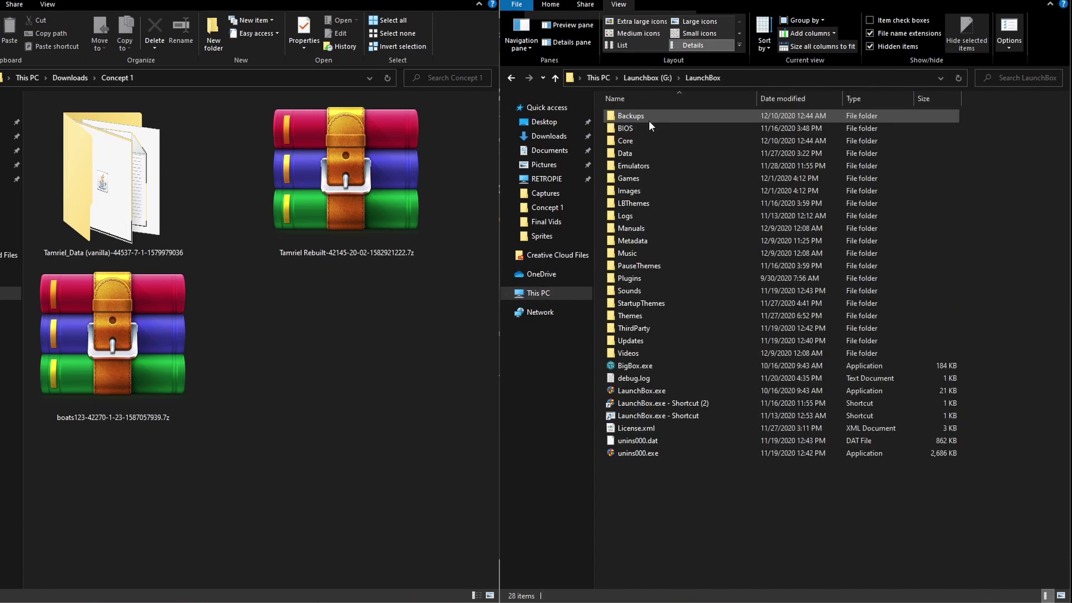
pyautogui.doubleClick(635, 177)
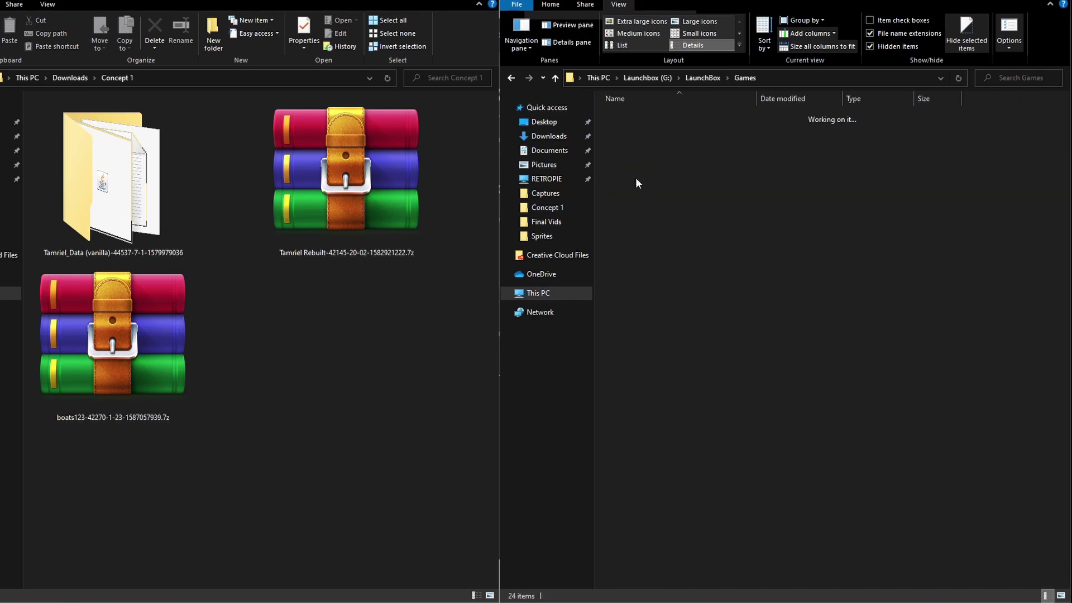
pyautogui.doubleClick(643, 403)
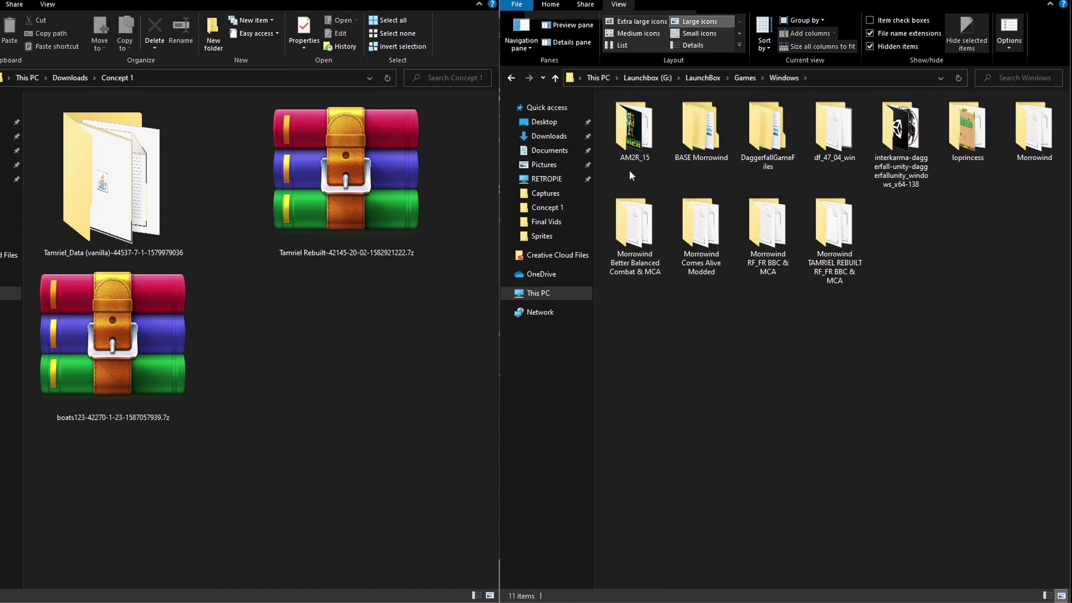
pyautogui.doubleClick(722, 141)
pyautogui.doubleClick(644, 118)
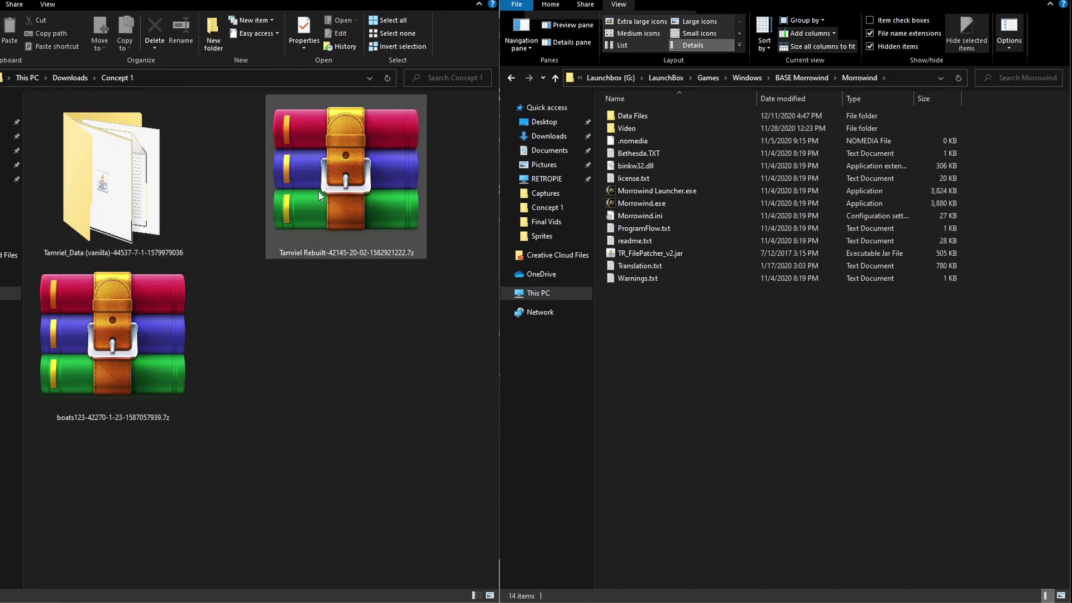
# Extract the Tamriel Rebuilt archive into its own folder within Concept 1 and open the extracted folder
pyautogui.rightClick(301, 190)
pyautogui.click(186, 269)
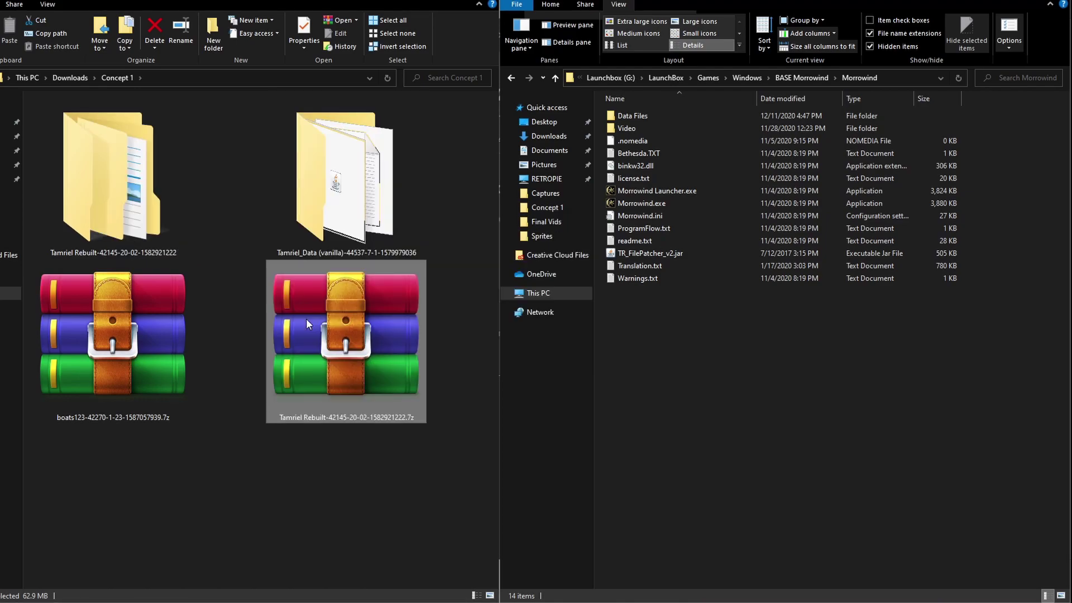
pyautogui.click(98, 193)
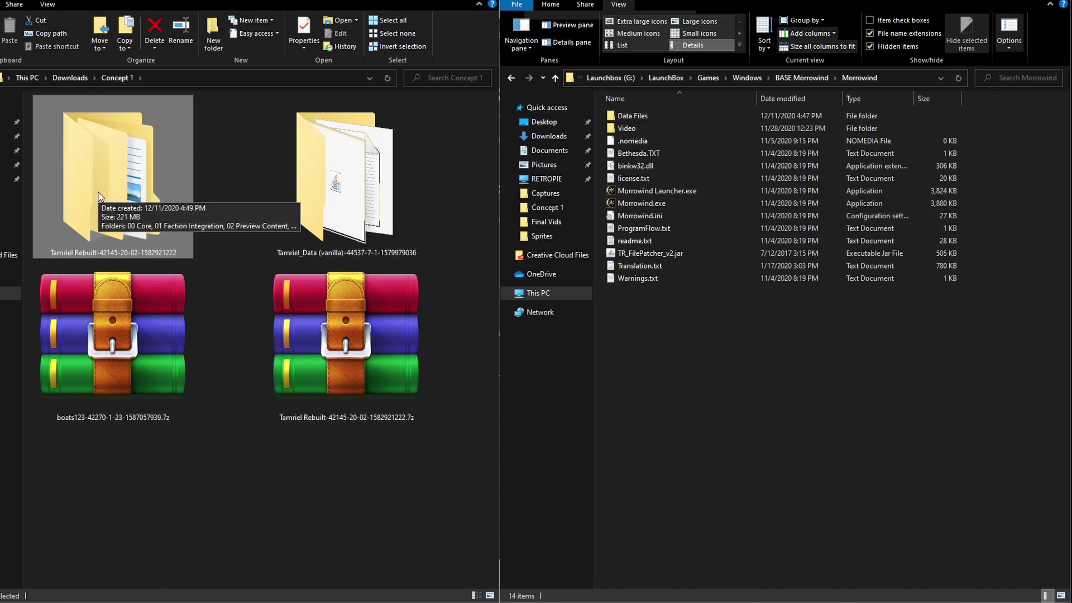
pyautogui.doubleClick(98, 191)
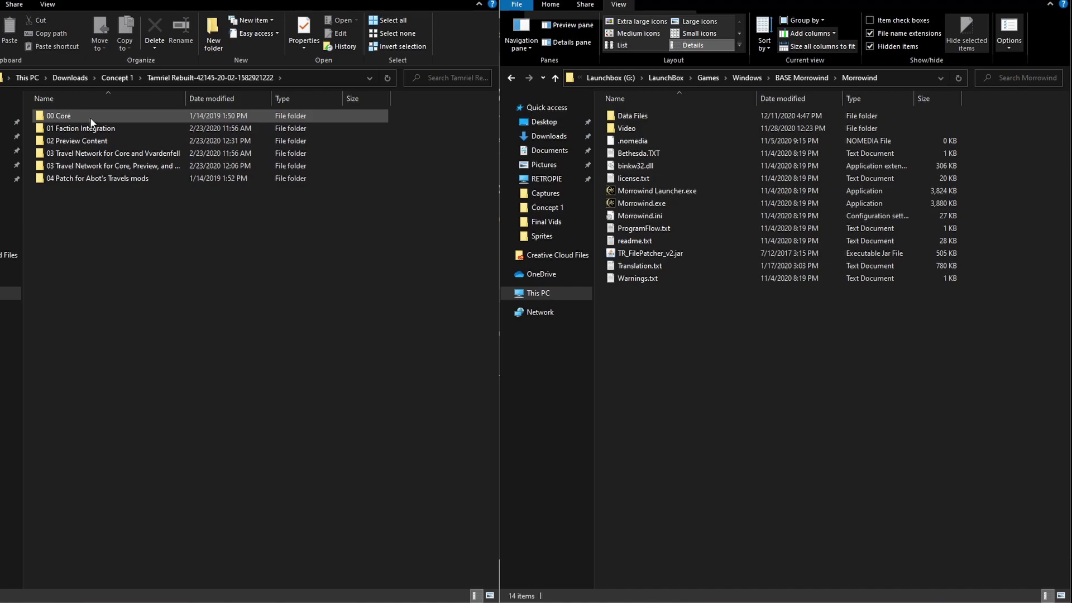
# Copy the Docs folder and TR_Mainland.esm from 00 Core into BASE Morrowind's Data Files folder
pyautogui.moveTo(90, 119)
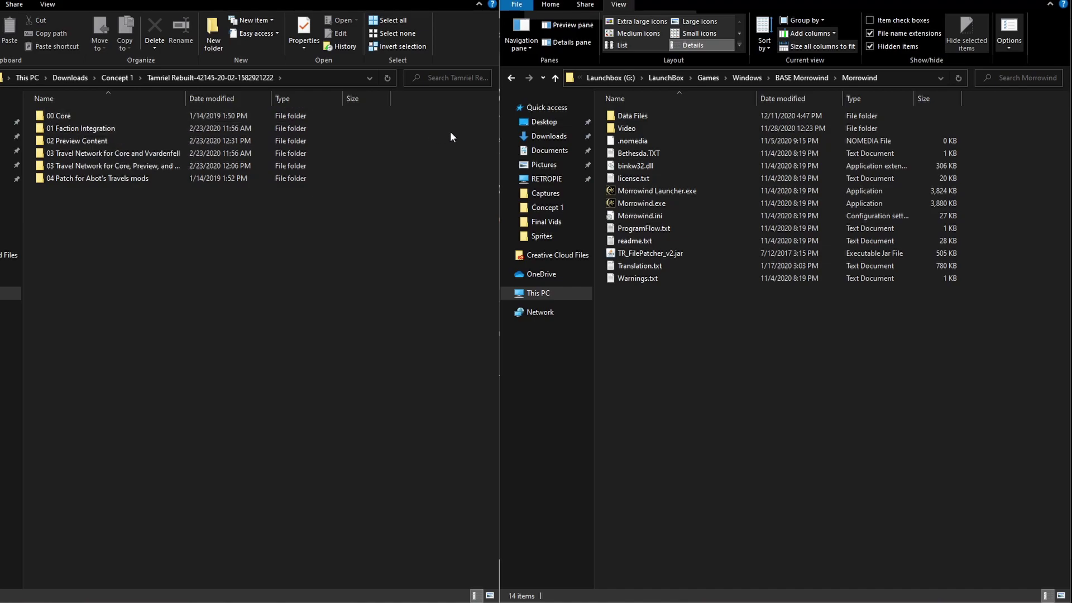
pyautogui.doubleClick(669, 114)
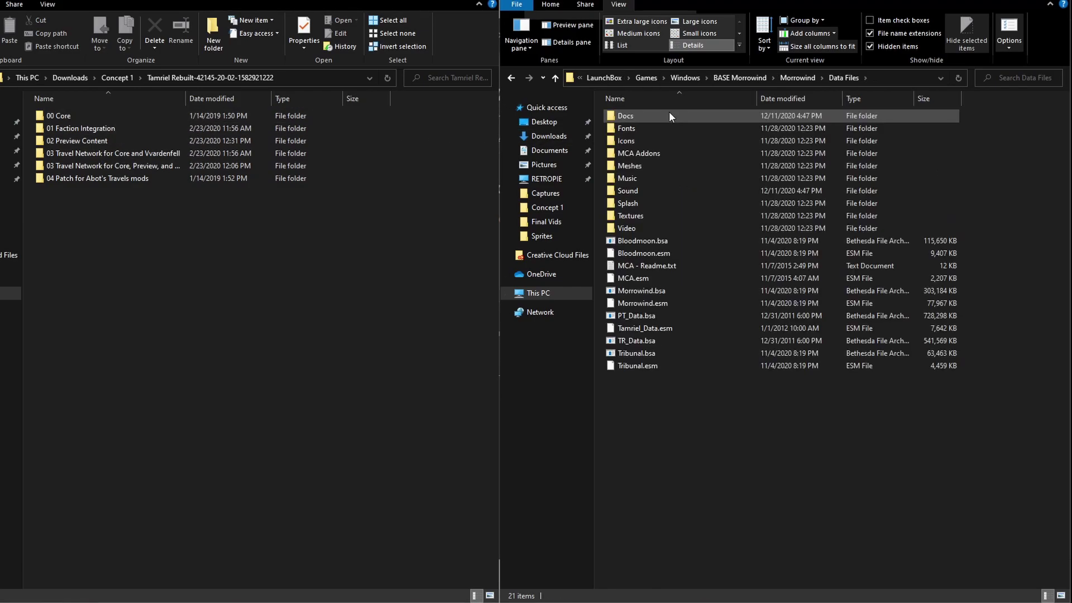
pyautogui.doubleClick(65, 117)
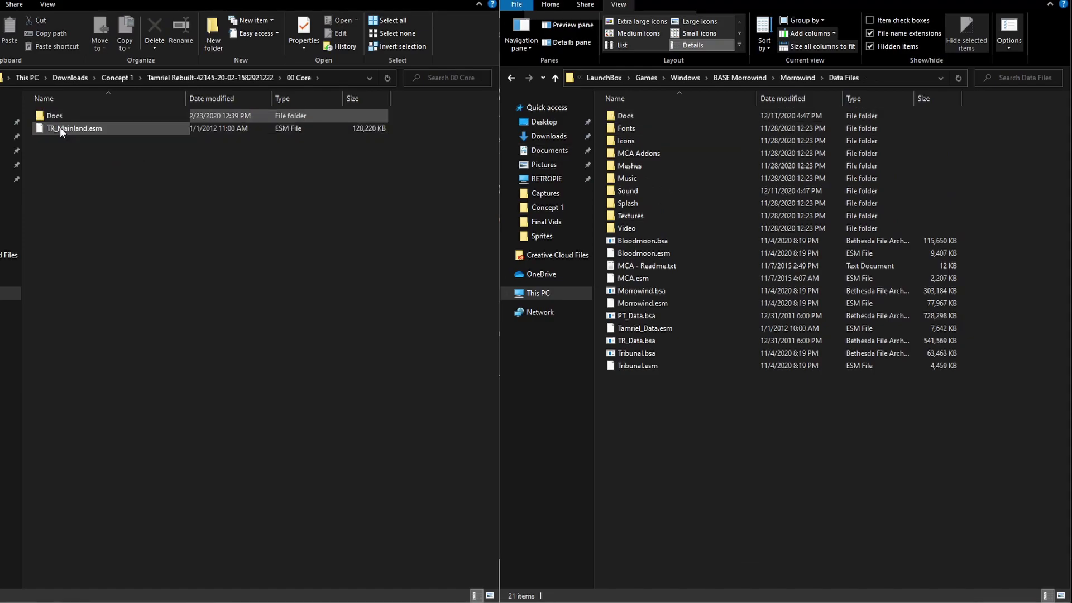
pyautogui.moveTo(91, 181); pyautogui.dragTo(62, 115)
pyautogui.rightClick(58, 116)
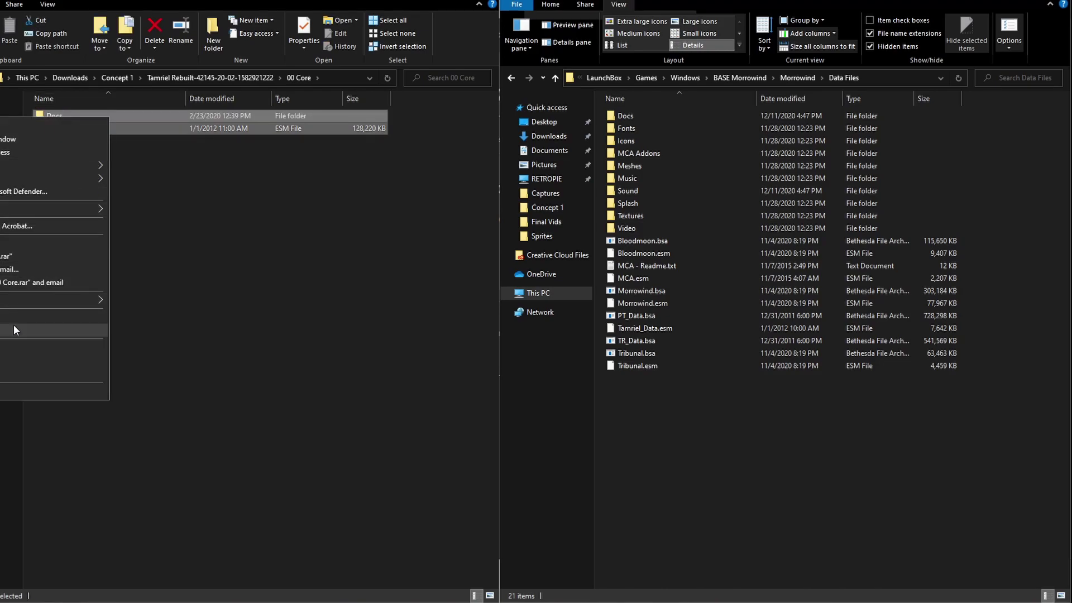
pyautogui.click(41, 329)
pyautogui.rightClick(672, 415)
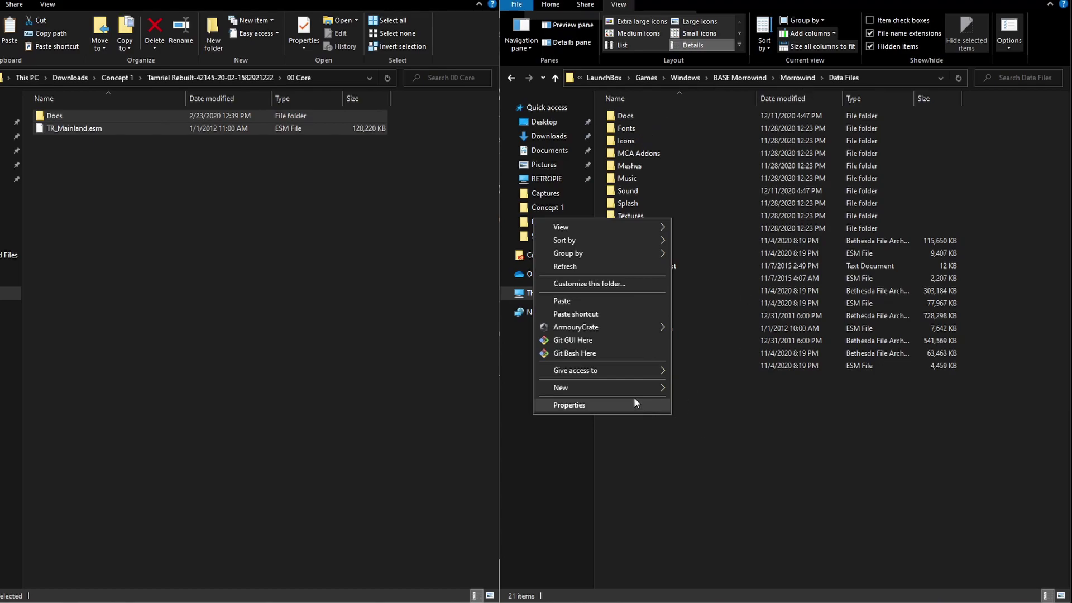
pyautogui.click(584, 301)
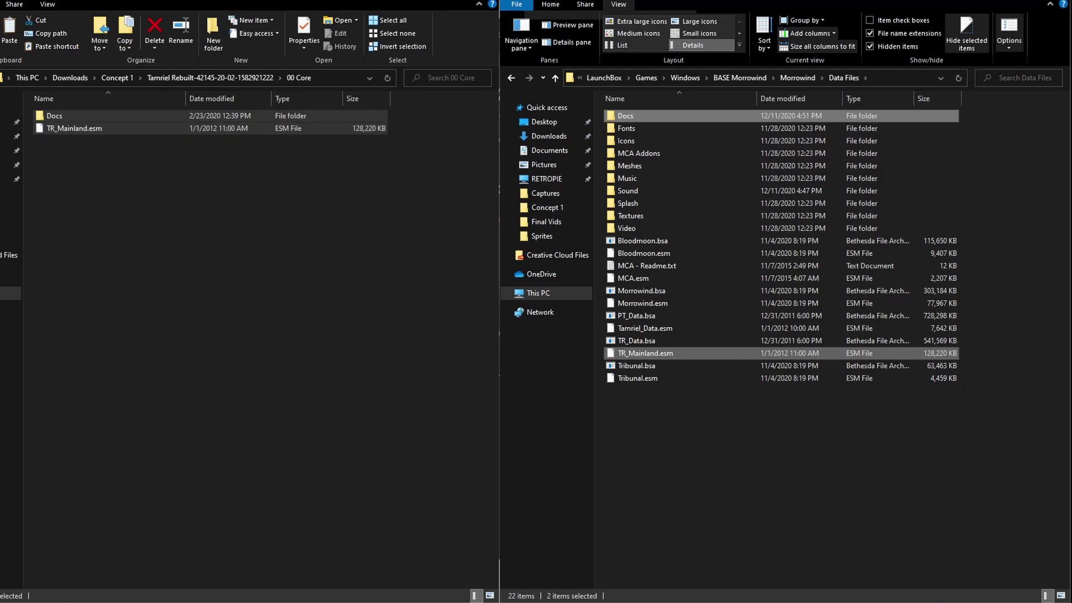
# Copy TR_Factions.esp from the 01 Faction Integration folder into Data Files
pyautogui.hotkey('alt', 'Left')
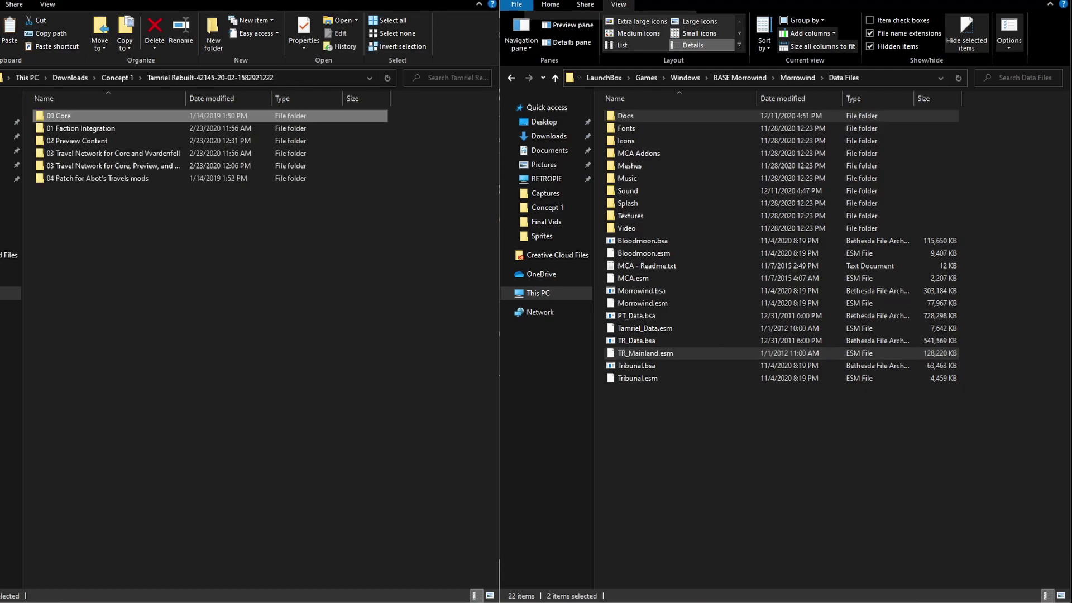
pyautogui.doubleClick(86, 128)
pyautogui.click(72, 119)
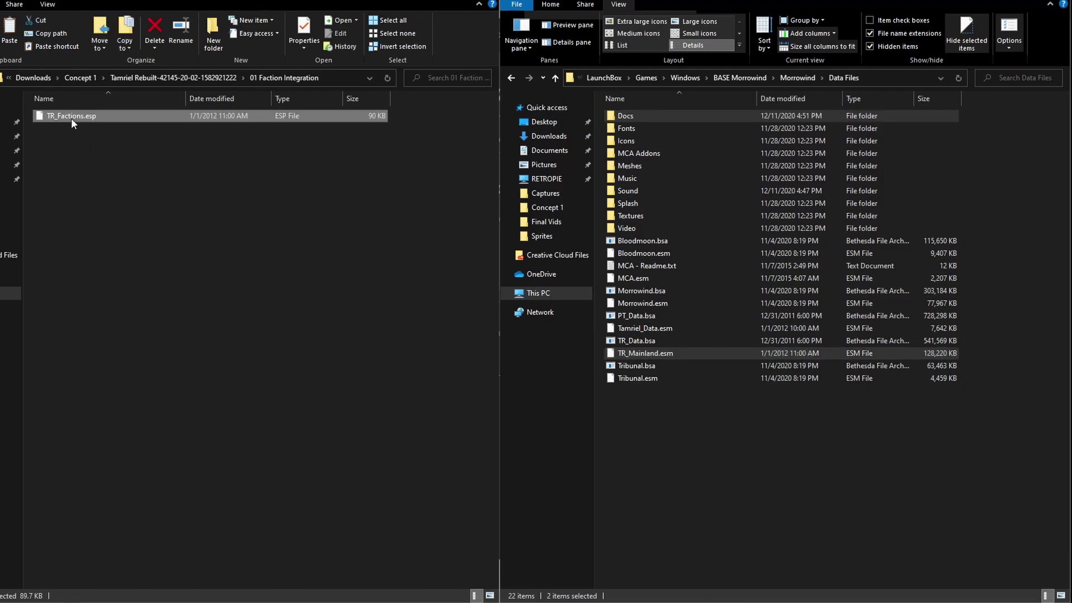
pyautogui.rightClick(72, 118)
pyautogui.click(55, 350)
pyautogui.rightClick(641, 410)
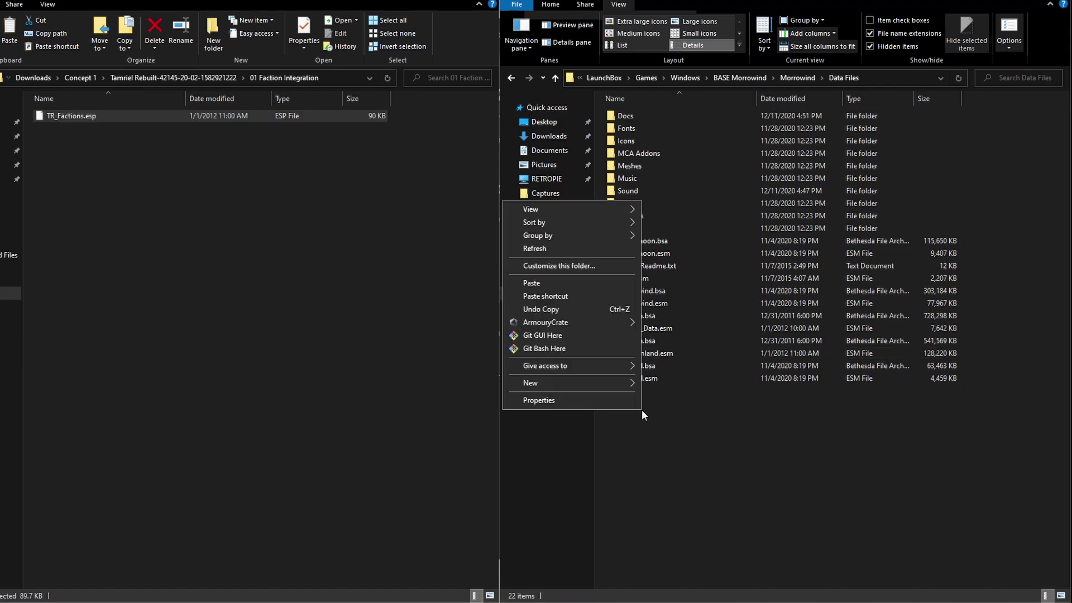
pyautogui.click(560, 283)
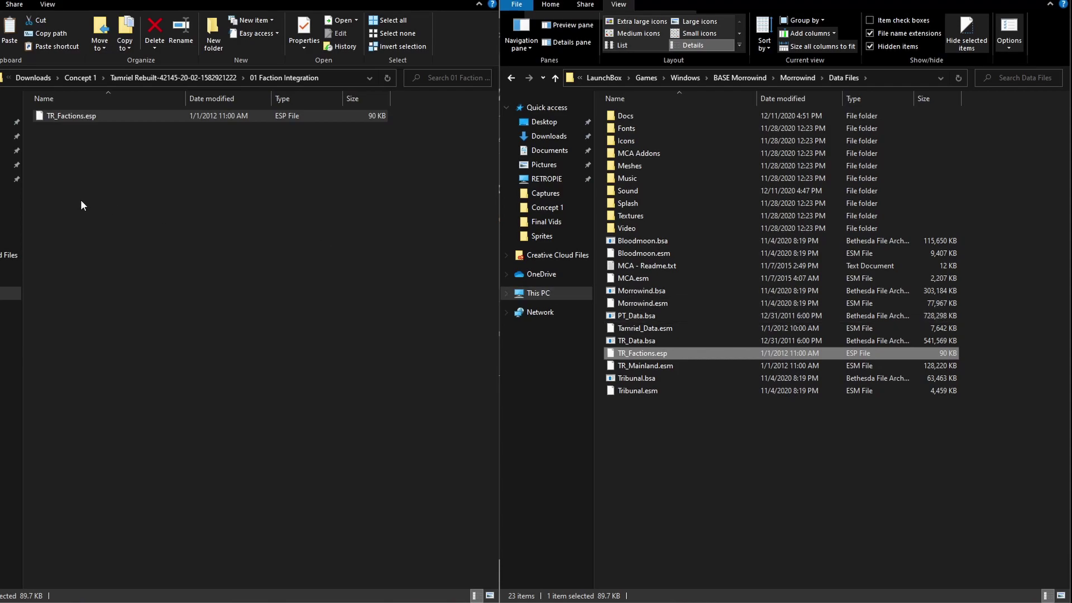
# Copy TR_Preview.esp from the 02 Preview Content folder into Data Files
pyautogui.click(70, 176)
pyautogui.press('BackSpace')
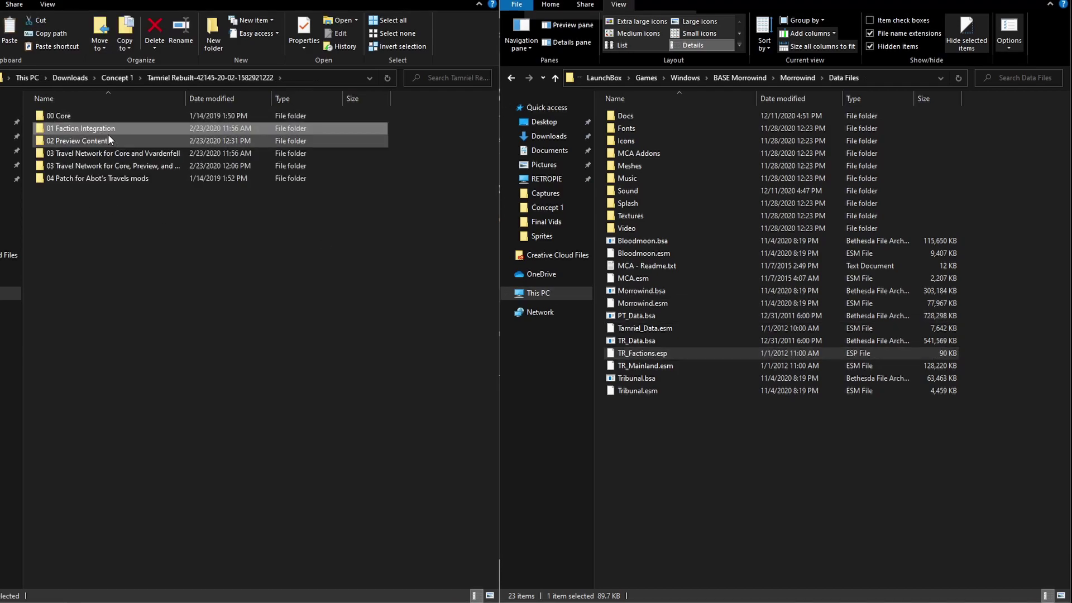
pyautogui.doubleClick(78, 138)
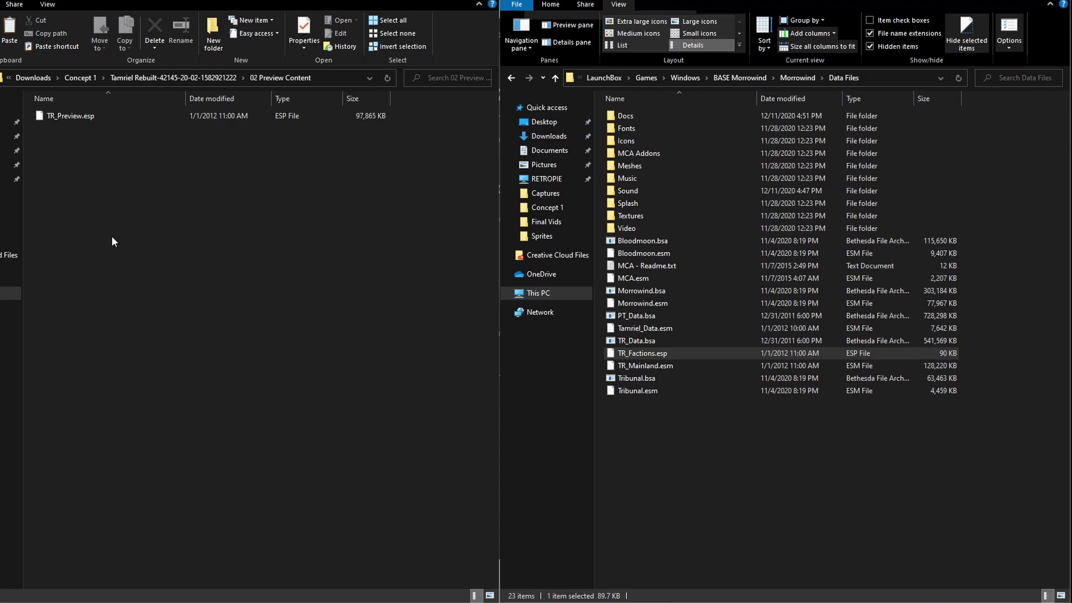
pyautogui.moveTo(56, 115); pyautogui.dragTo(758, 460)
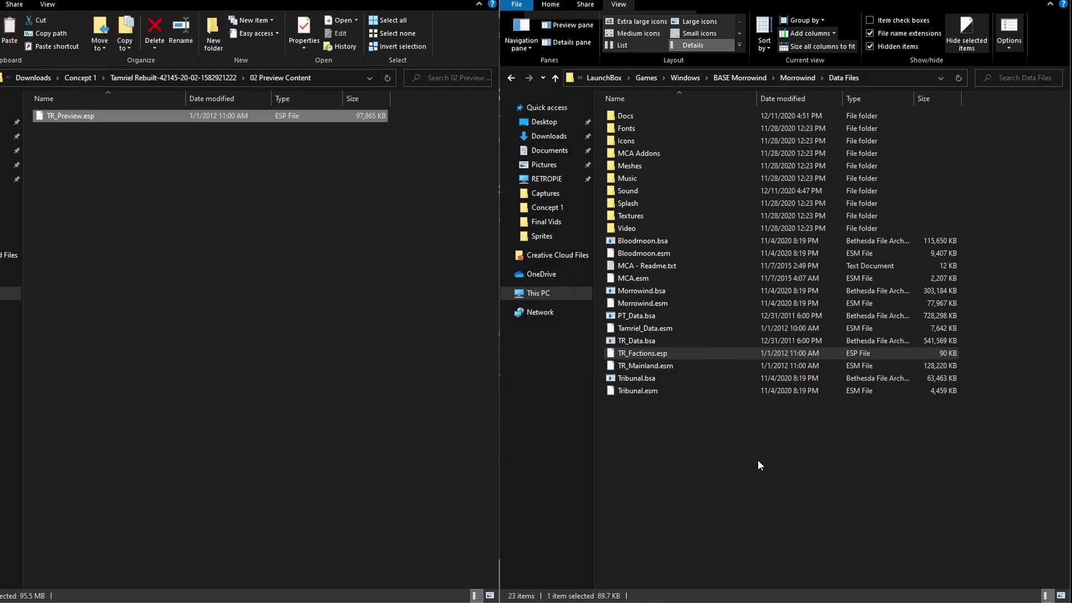
pyautogui.click(287, 289)
# Return to the Tamriel Rebuilt folder, widen its Name column and compare the two 03 Travel Network folders with the other components
pyautogui.click(0, 77)
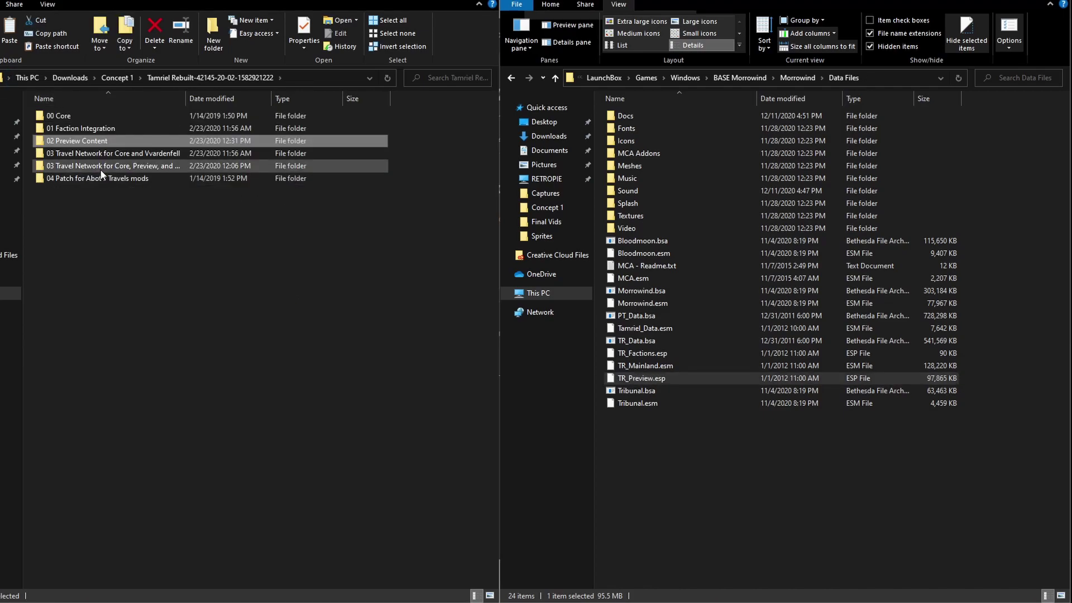
pyautogui.click(58, 156)
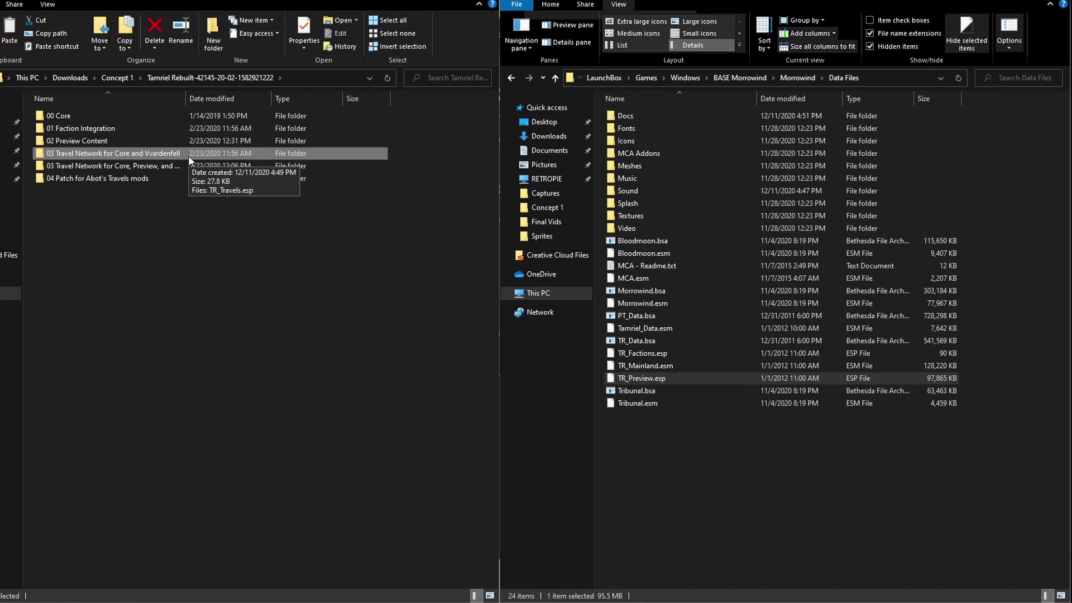
pyautogui.moveTo(185, 99); pyautogui.dragTo(244, 100)
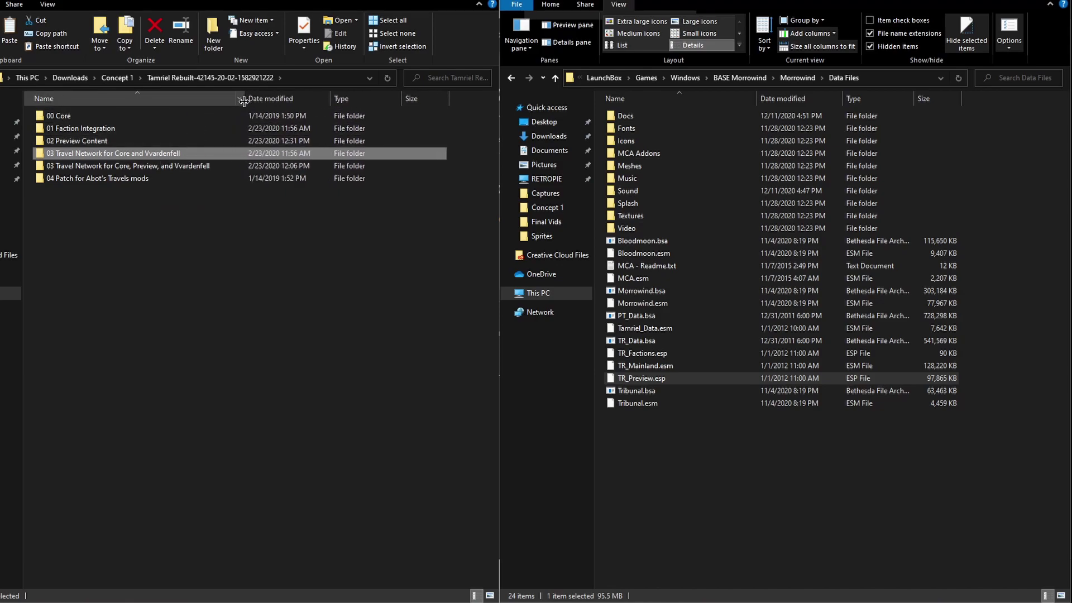
pyautogui.keyDown('ctrl'); pyautogui.click(139, 168); pyautogui.keyUp('ctrl')
pyautogui.click(136, 169)
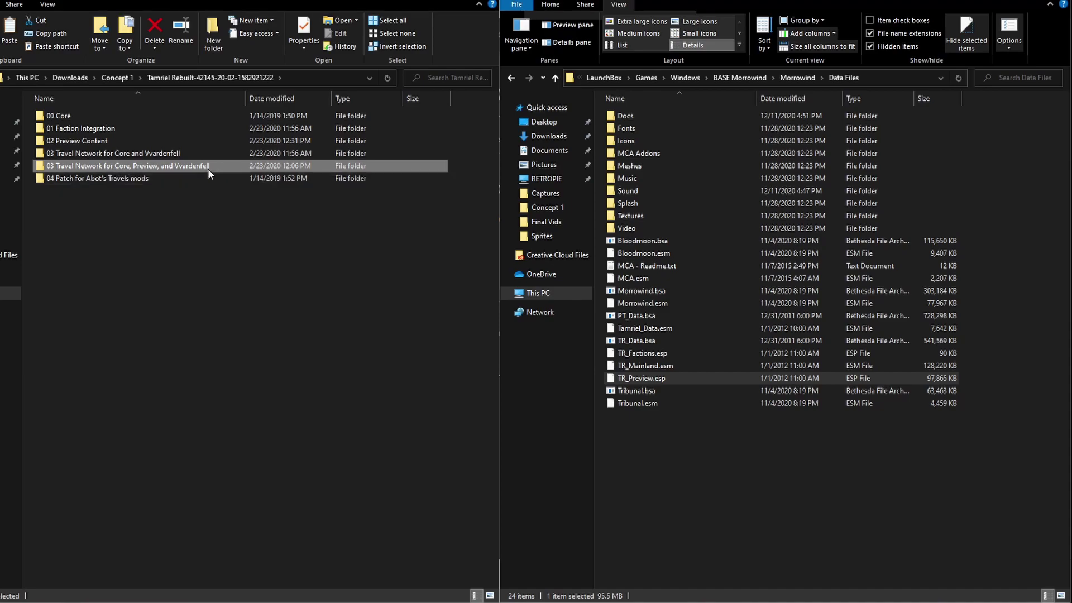
pyautogui.keyDown('ctrl'); pyautogui.click(77, 158); pyautogui.keyUp('ctrl')
pyautogui.keyDown('ctrl'); pyautogui.click(76, 151); pyautogui.keyUp('ctrl')
pyautogui.moveTo(143, 166)
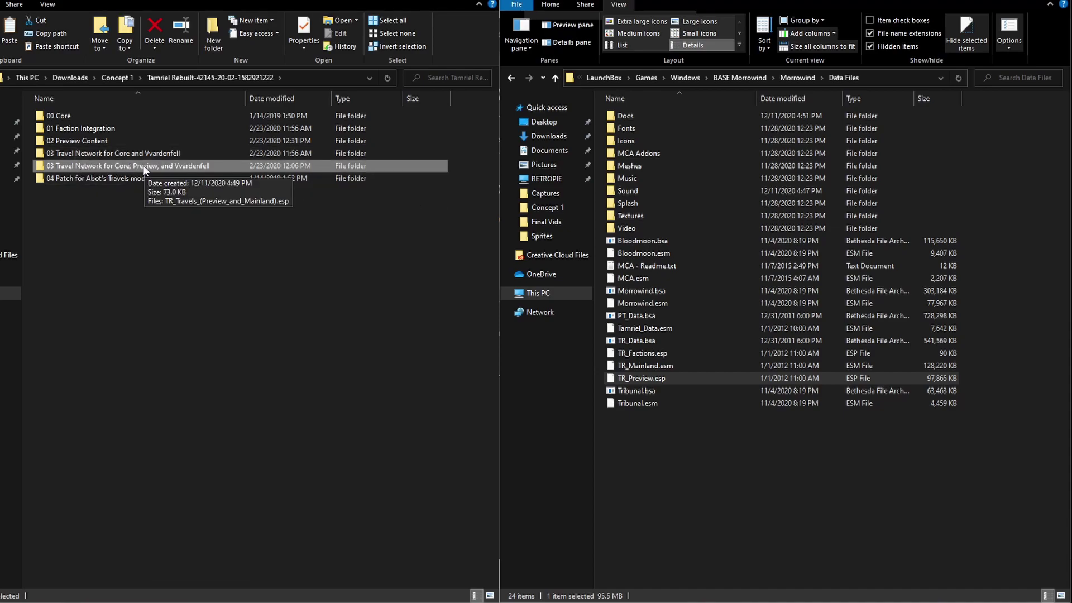
pyautogui.click(76, 117)
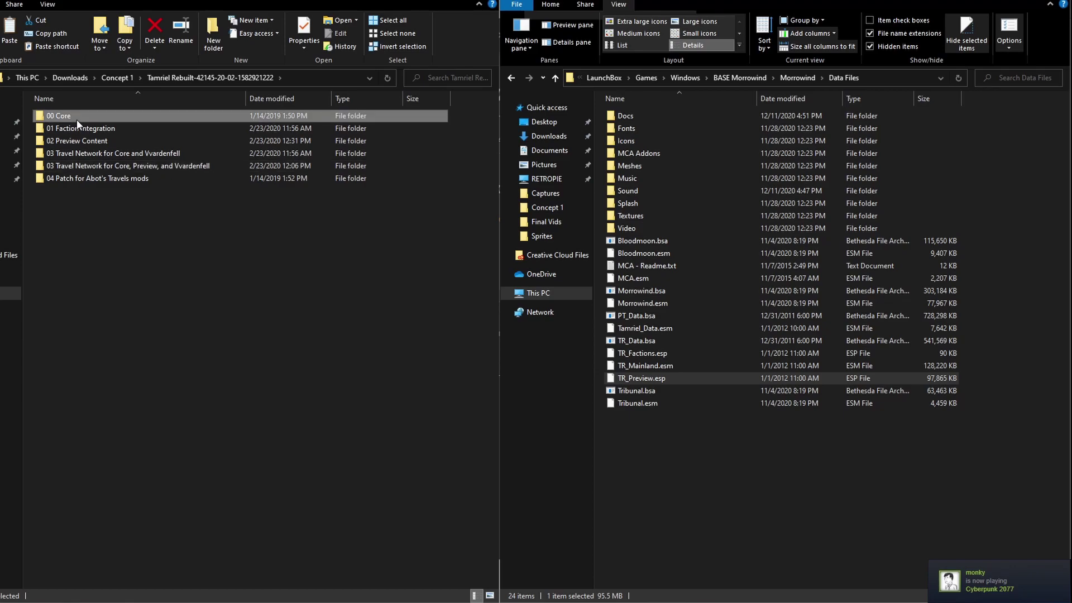
pyautogui.moveTo(163, 157)
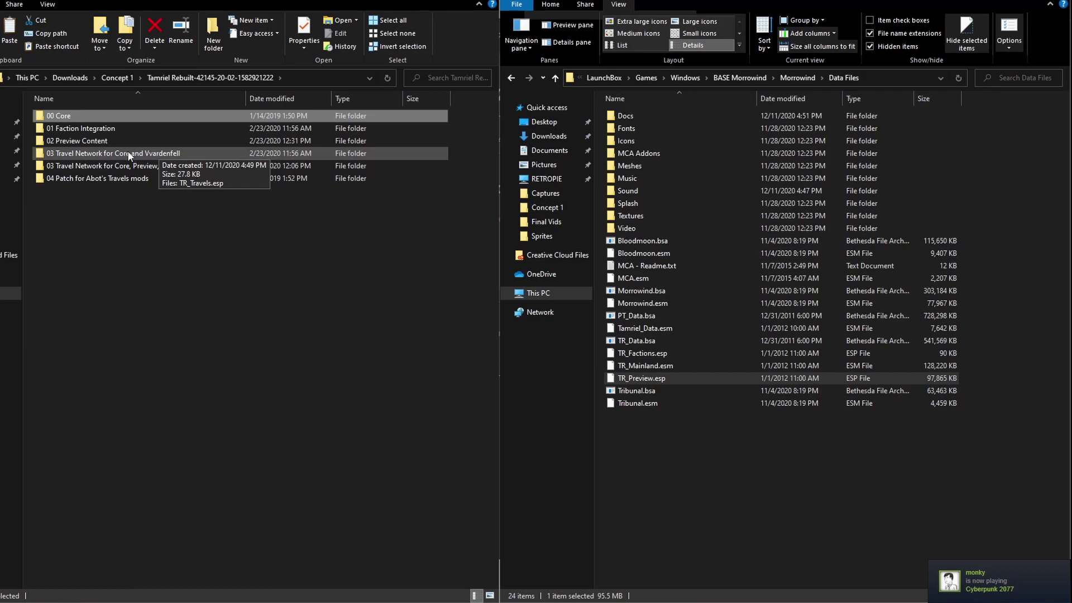
pyautogui.click(79, 118)
pyautogui.click(89, 129)
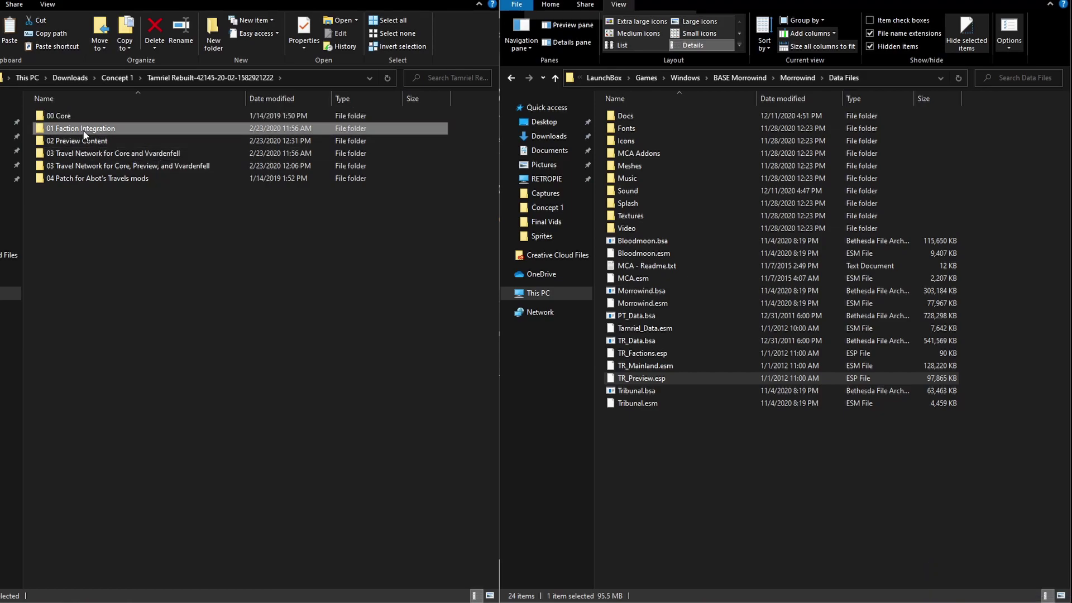
pyautogui.click(124, 155)
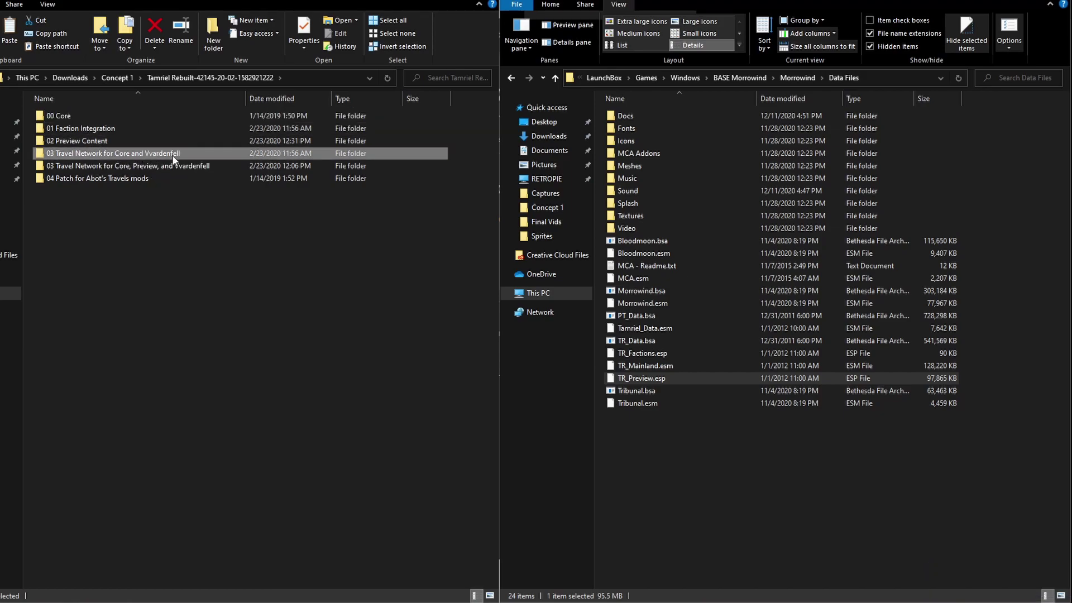
pyautogui.keyDown('ctrl'); pyautogui.click(225, 165); pyautogui.keyUp('ctrl')
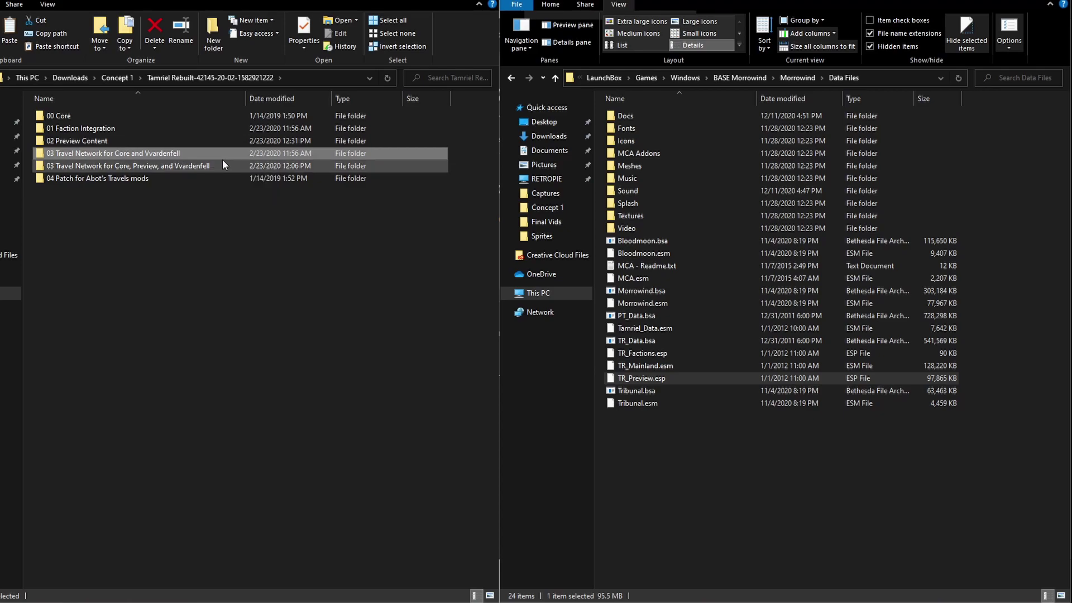
# Copy TR_Travels_(Preview_and_Mainland).esp from 03 Travel Network for Core, Preview, and Vvardenfell into Data Files
pyautogui.click(61, 165)
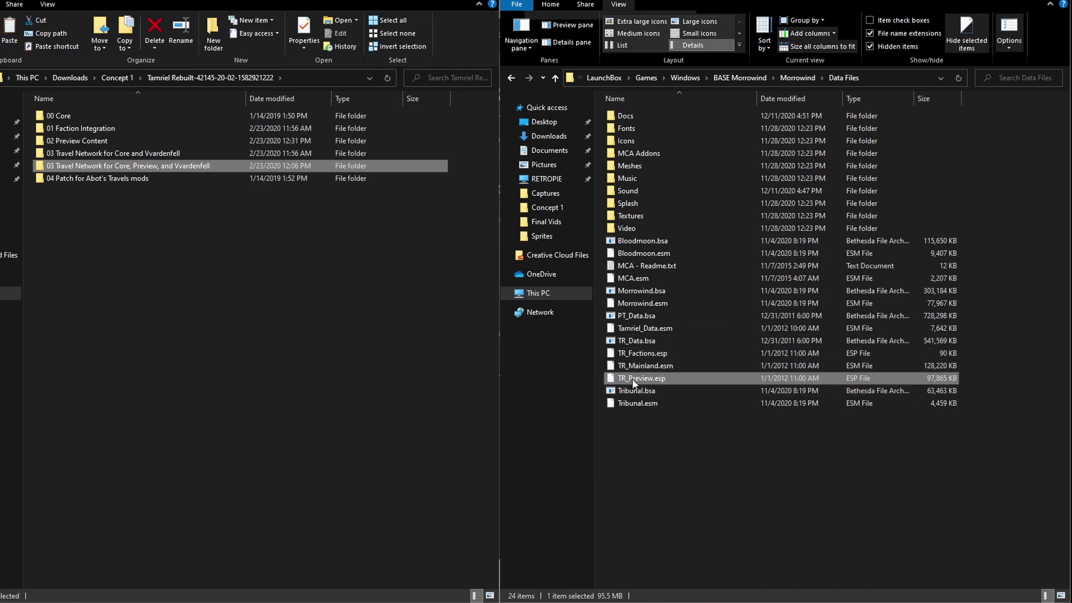
pyautogui.doubleClick(76, 173)
pyautogui.moveTo(67, 115); pyautogui.dragTo(746, 454)
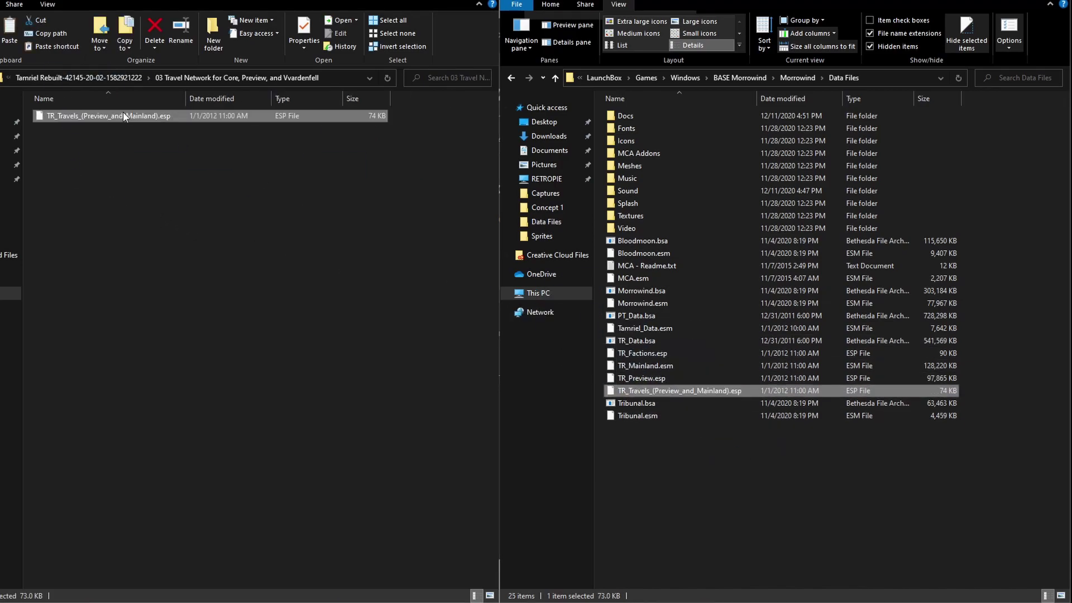
pyautogui.hotkey('alt', 'Left')
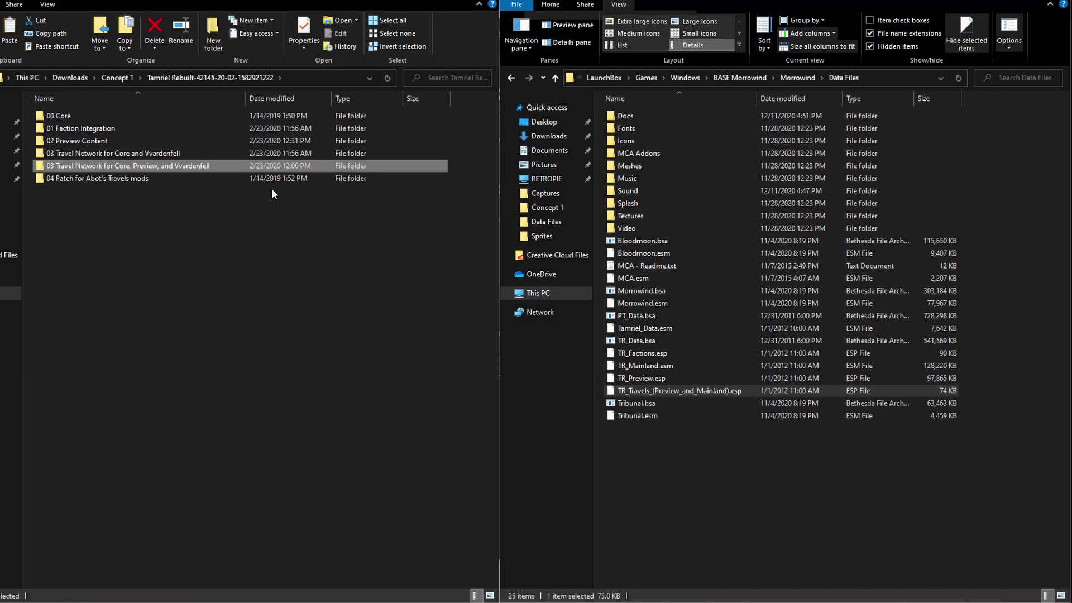
pyautogui.click(52, 179)
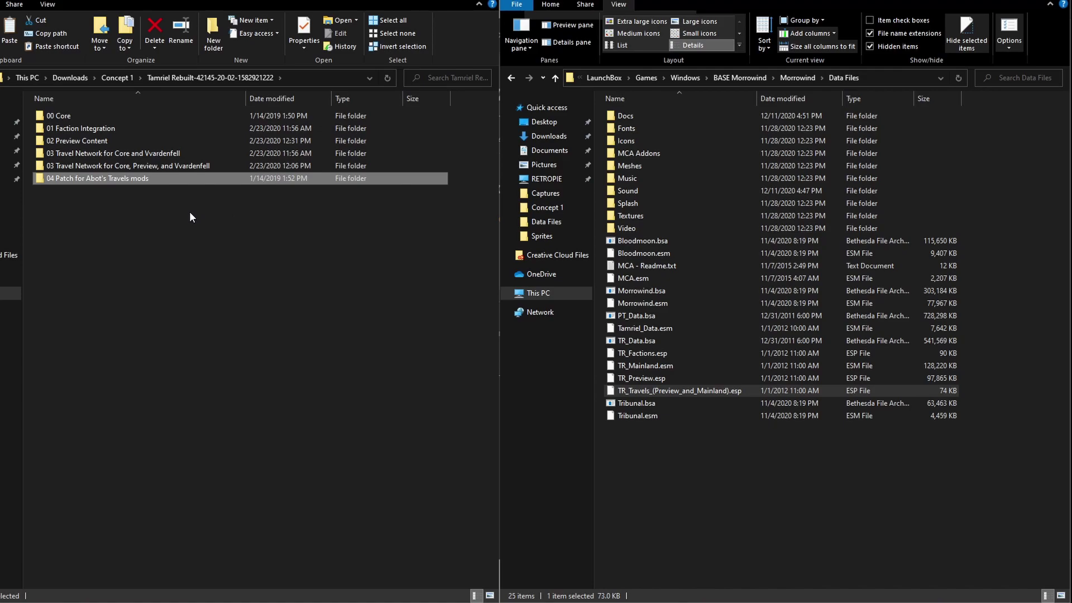
pyautogui.click(119, 78)
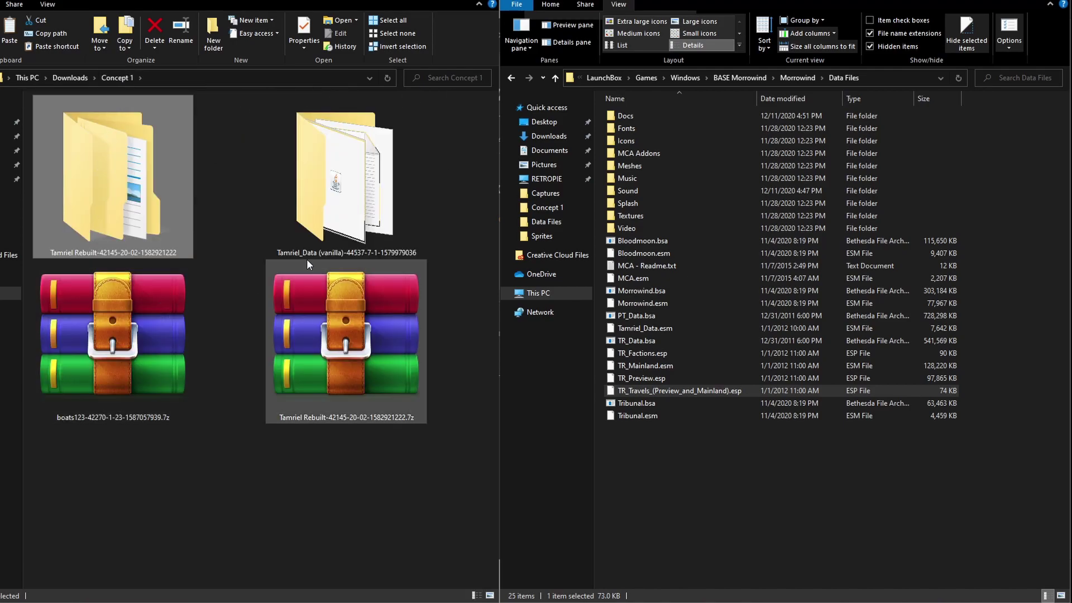
pyautogui.rightClick(148, 339)
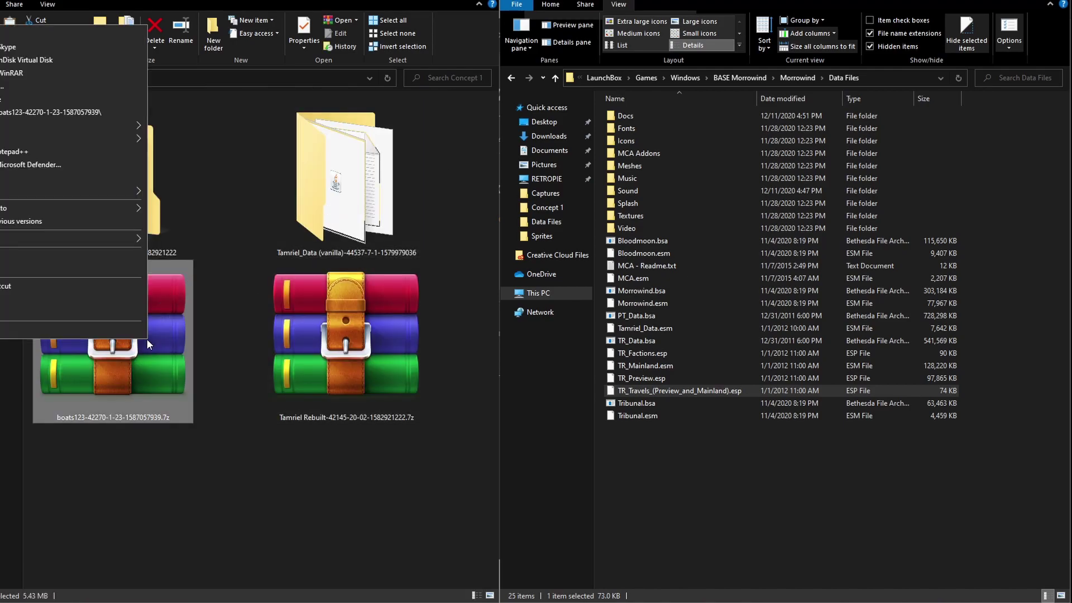
pyautogui.click(6, 112)
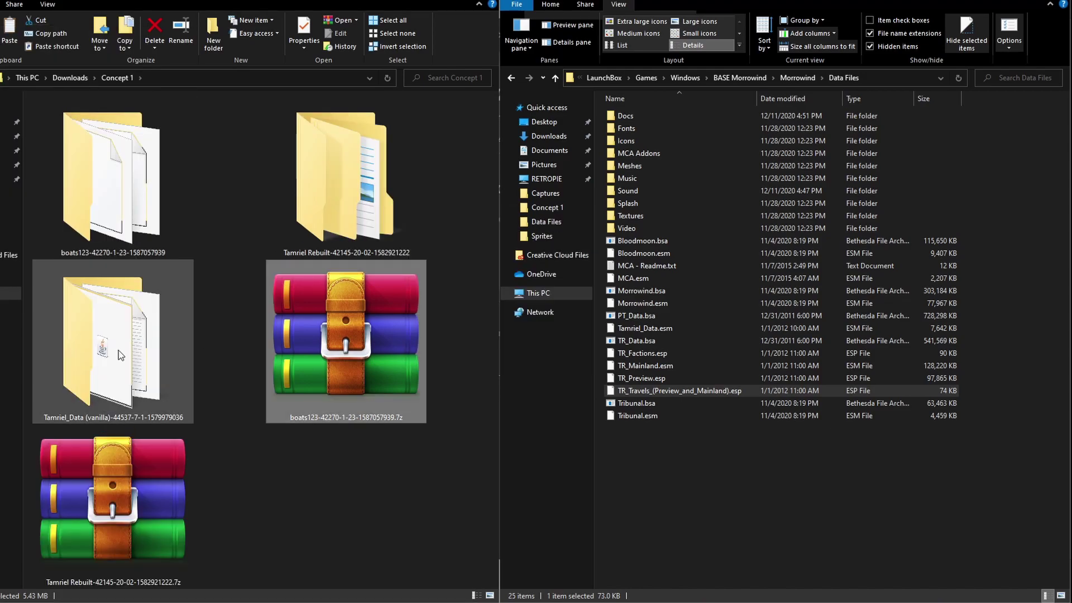
# Copy all contents of the extracted boats123 folder into Data Files, replacing the existing riverstrider1.wav
pyautogui.doubleClick(100, 218)
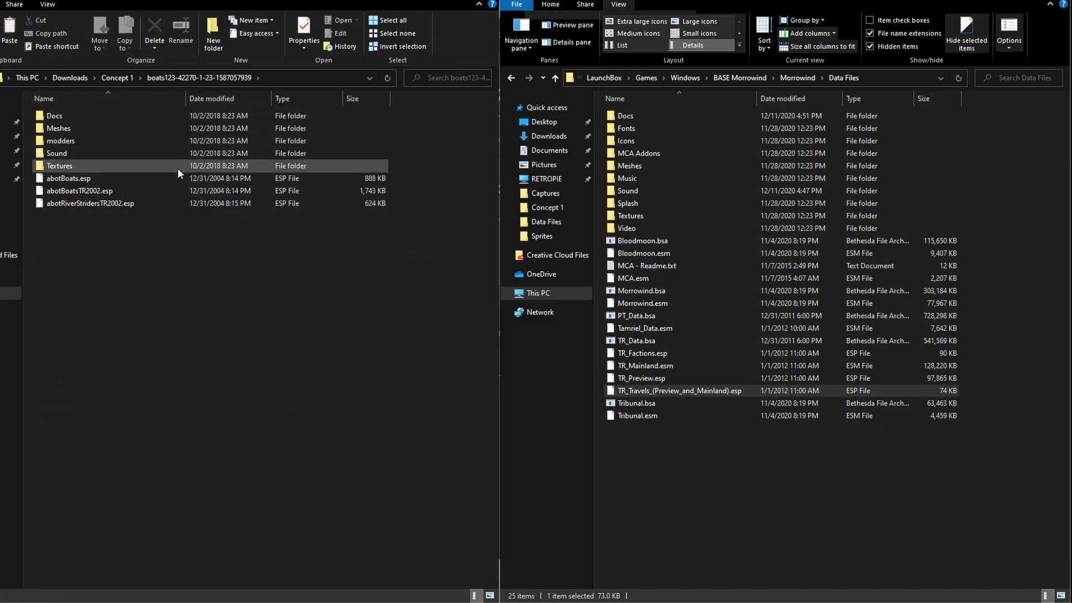
pyautogui.moveTo(62, 239); pyautogui.dragTo(662, 443)
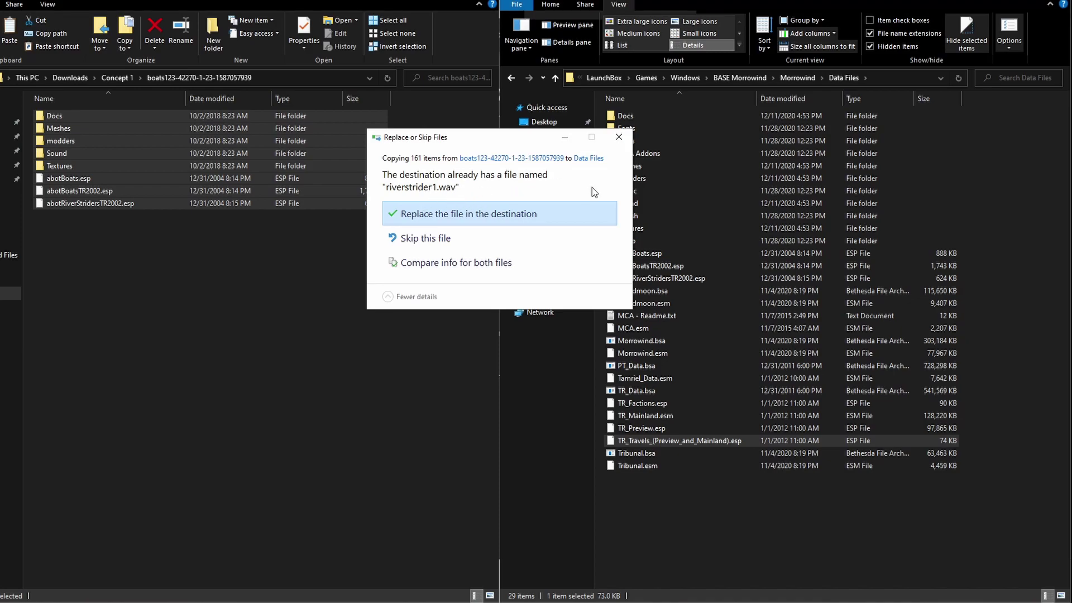
pyautogui.click(432, 217)
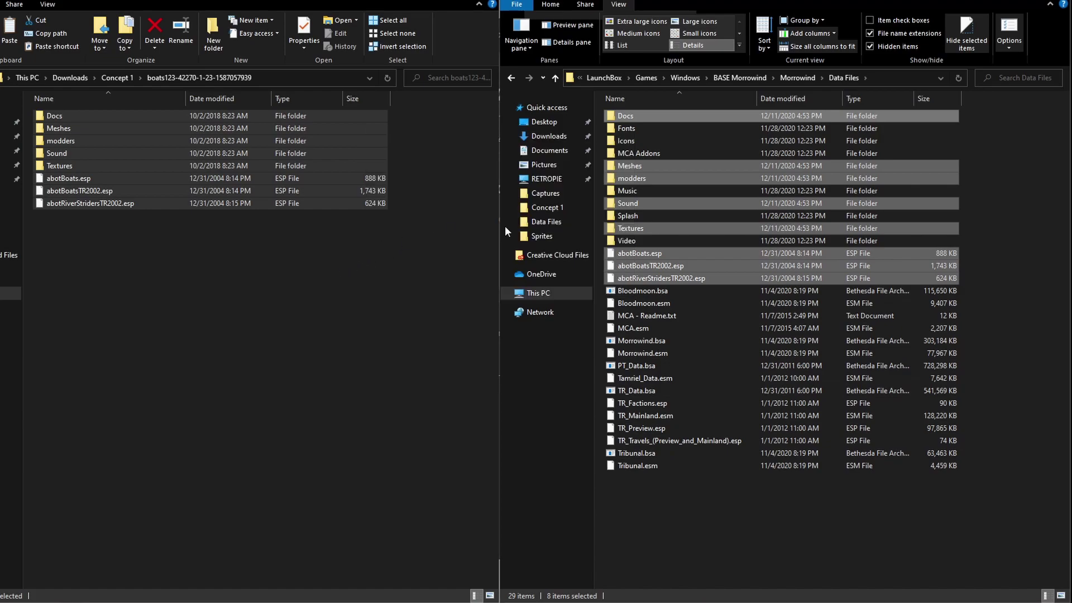
# Copy TR_OldTravels.esp from the Tamriel Rebuilt folder's 04 Patch for Abot's Travels mods into Data Files
pyautogui.click(0, 78)
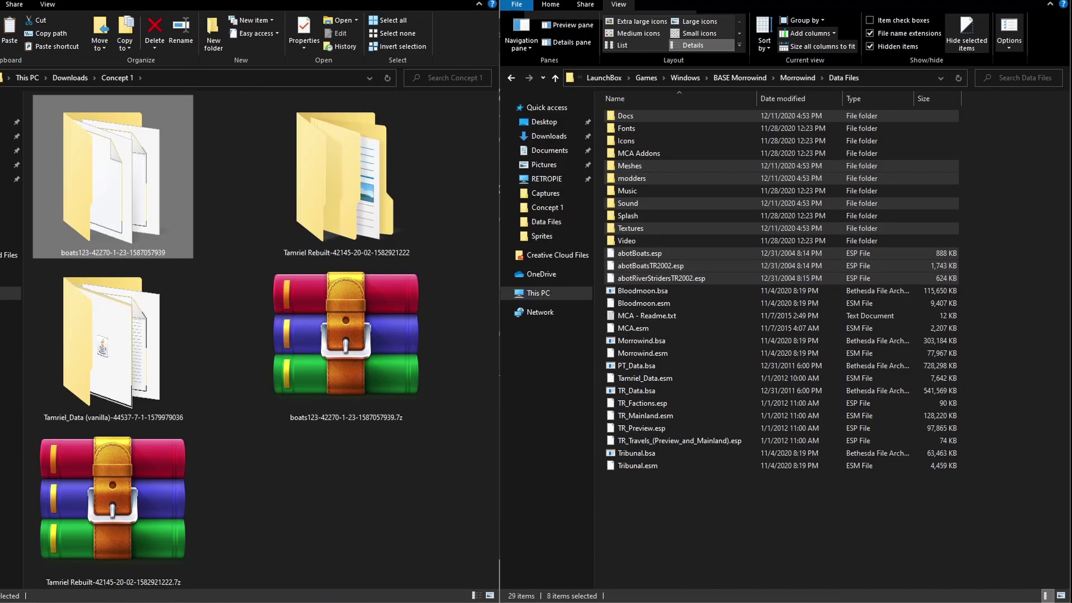
pyautogui.doubleClick(345, 179)
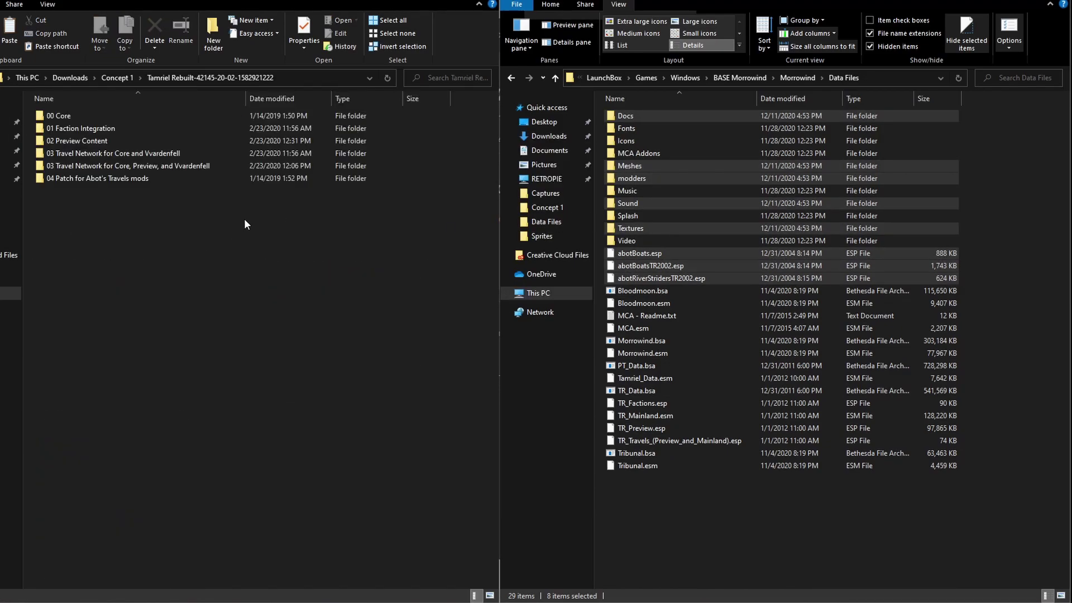
pyautogui.doubleClick(111, 180)
pyautogui.click(61, 118)
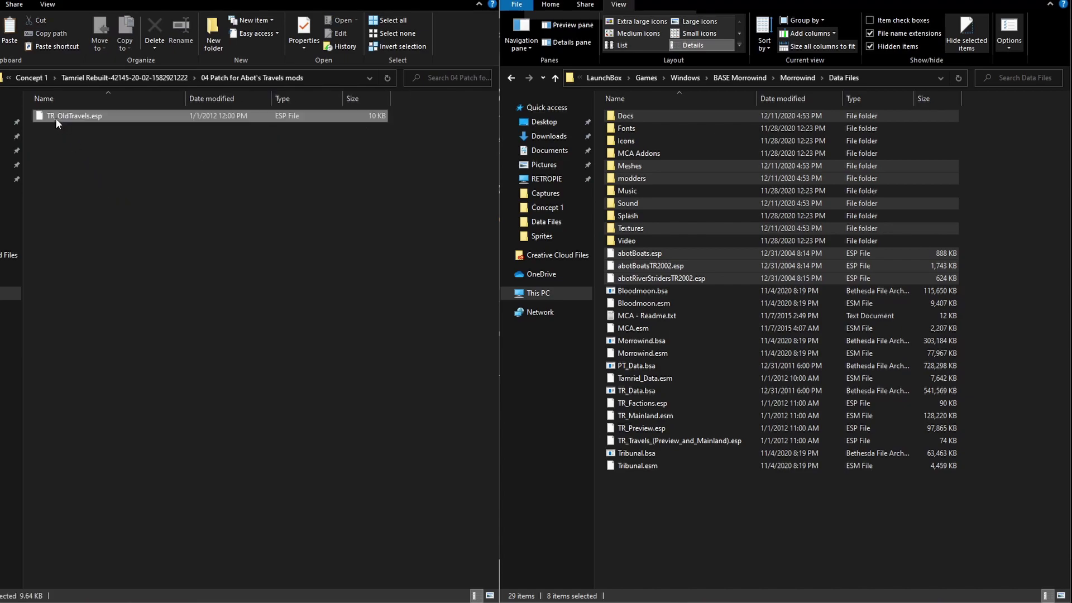
pyautogui.click(682, 487)
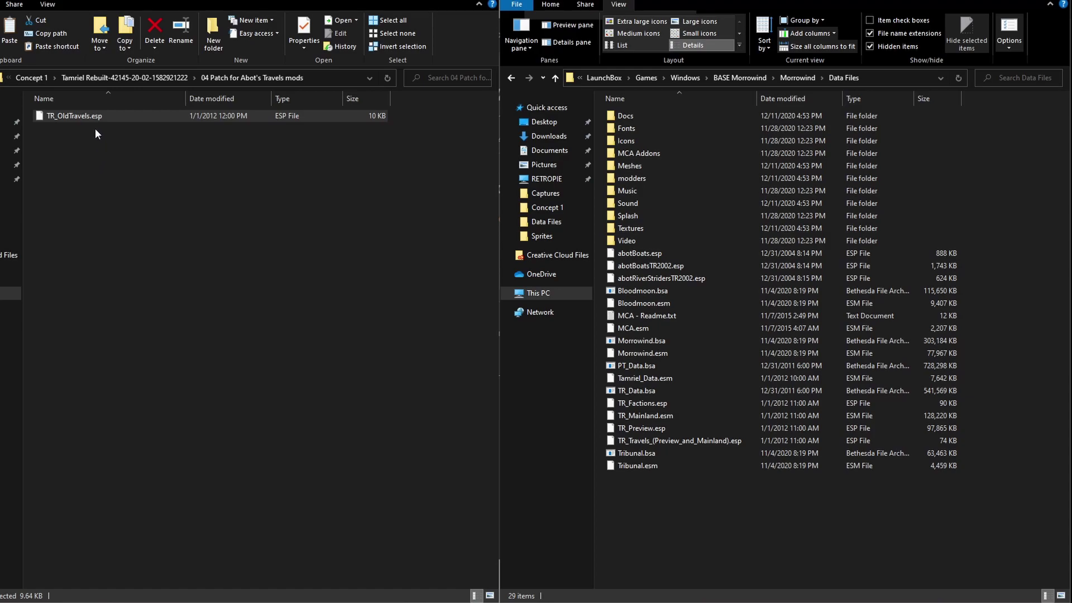
pyautogui.moveTo(83, 117); pyautogui.dragTo(672, 501)
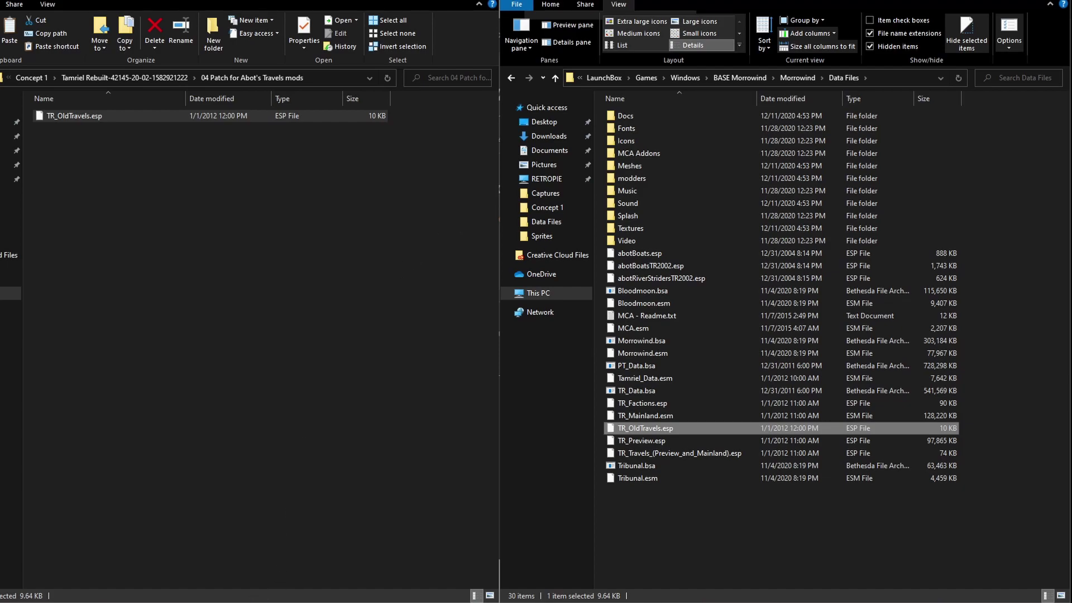
# Run openmw-wizard.exe from the artifacts folder, choose Existing Installation and go through the detected Morrowind installations
pyautogui.moveTo(67, 602)
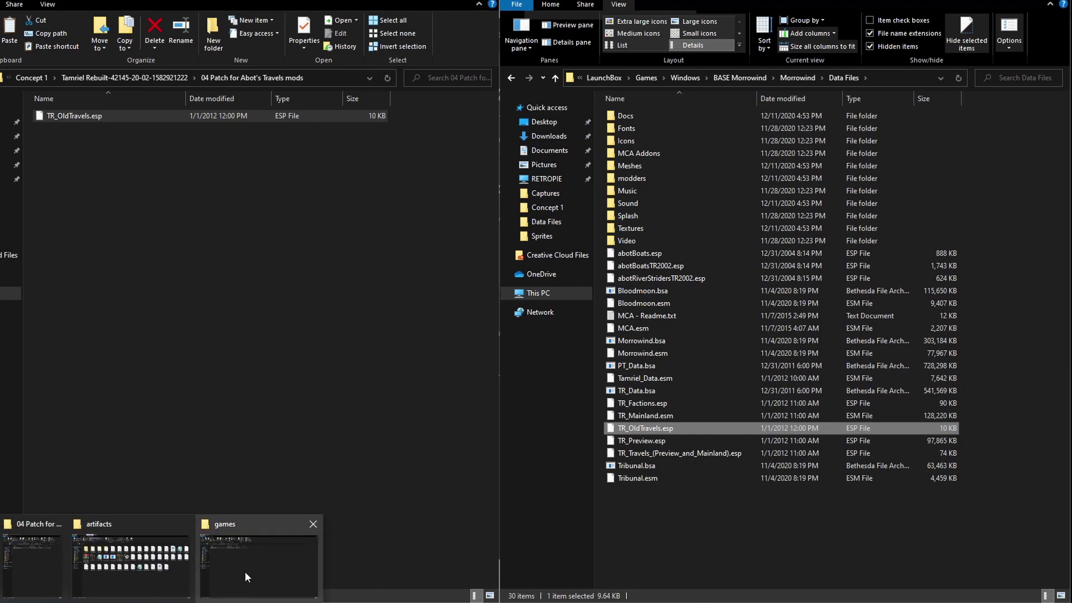
pyautogui.click(132, 572)
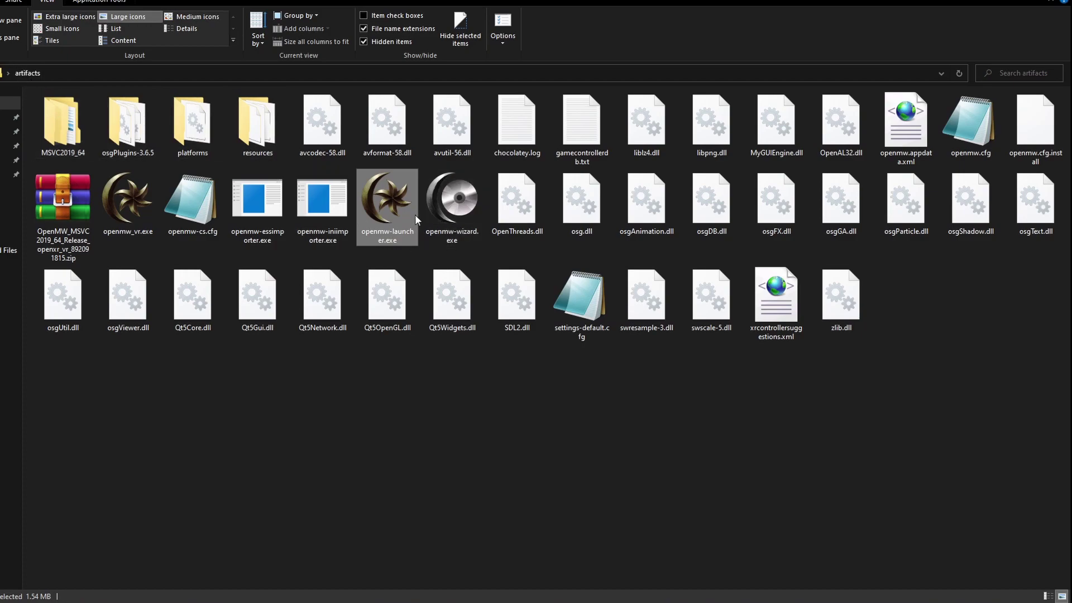
pyautogui.click(453, 198)
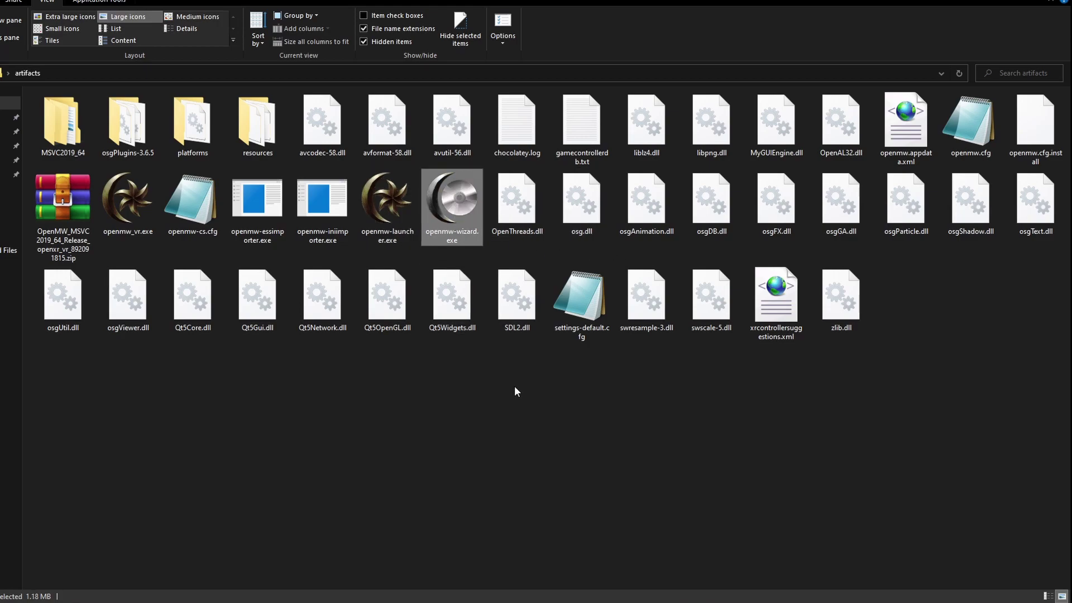
pyautogui.doubleClick(454, 194)
pyautogui.click(589, 413)
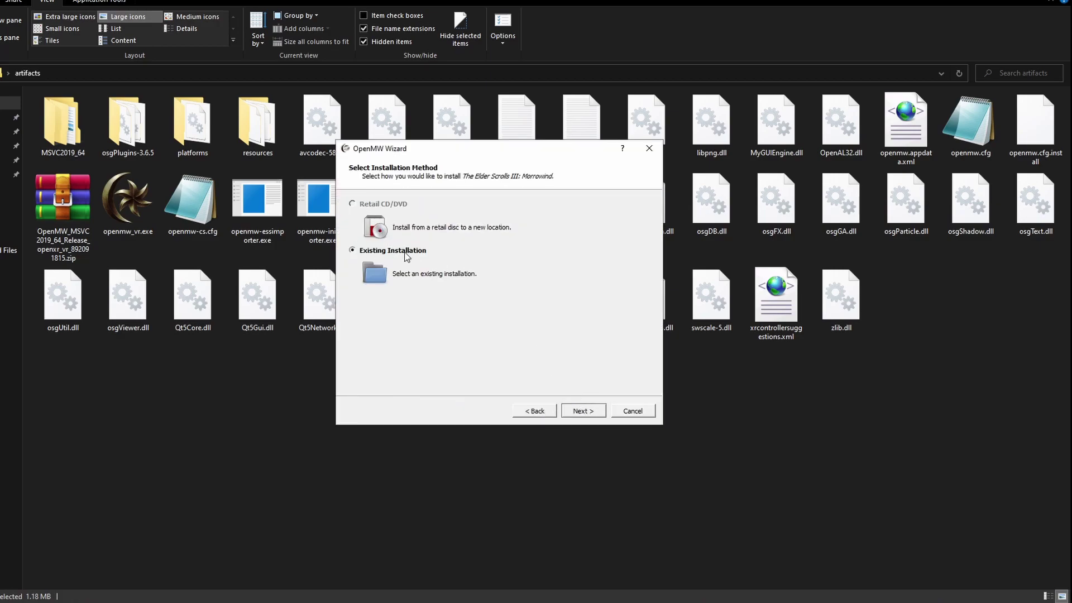
pyautogui.click(587, 414)
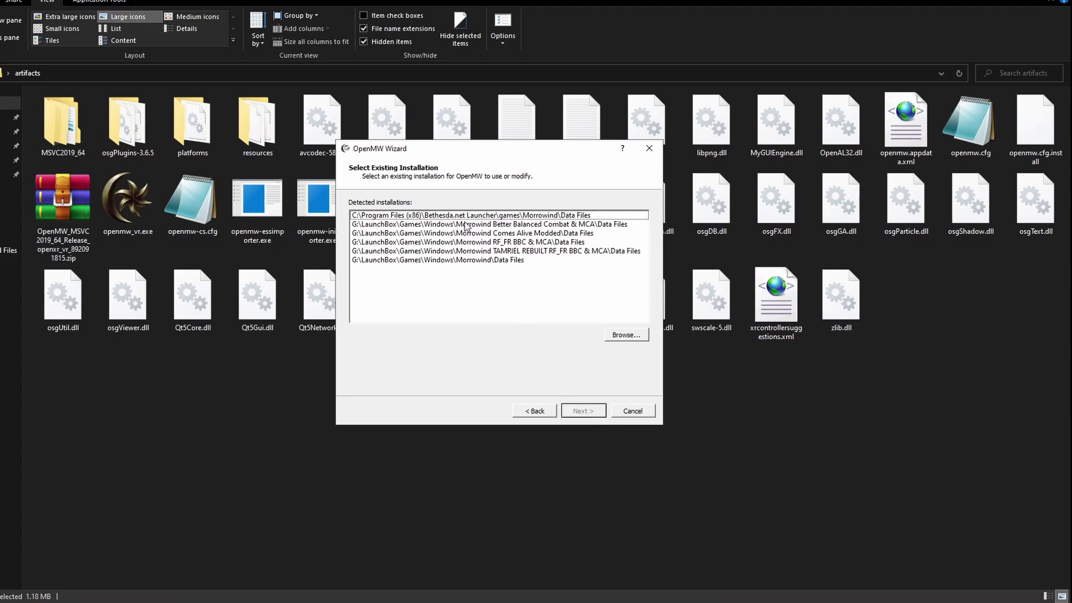
pyautogui.click(387, 217)
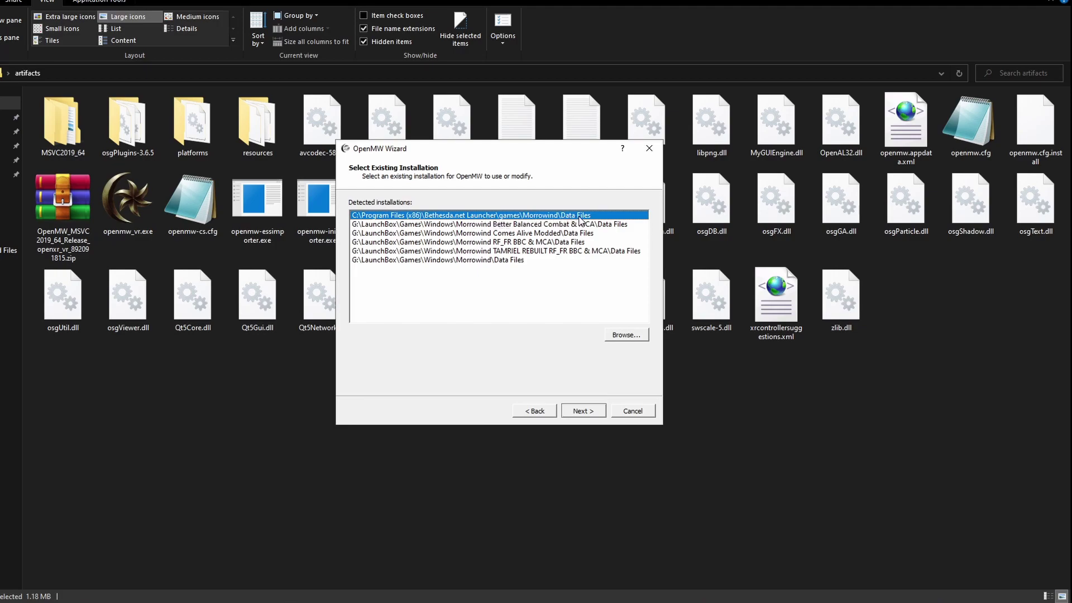
pyautogui.click(413, 227)
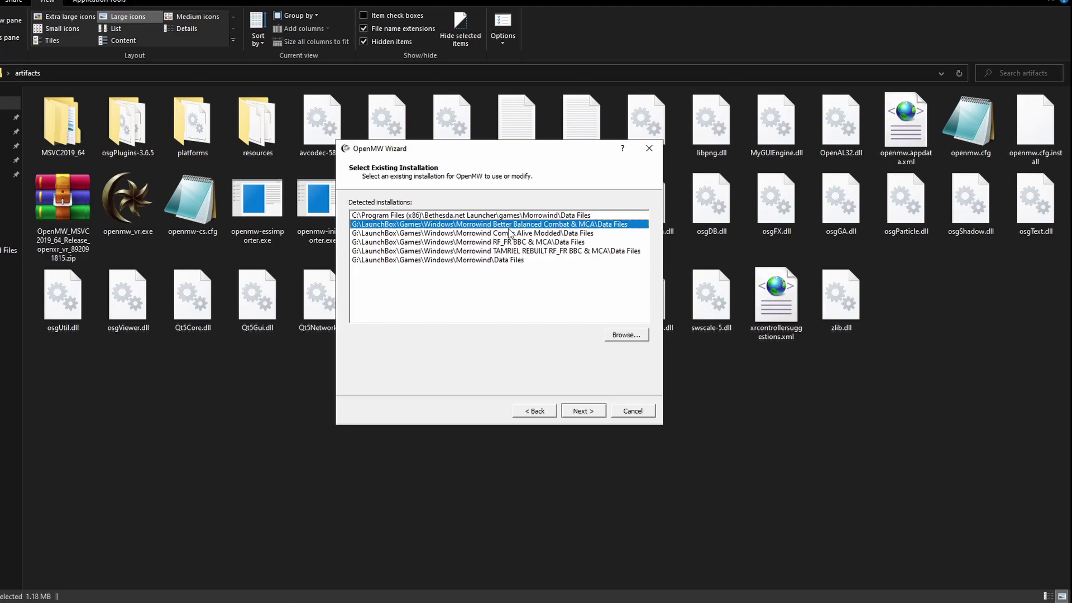
# Browse to LaunchBox\Games\Windows on the G: drive in the games folder window and locate BASE Morrowind beside the wizard
pyautogui.click(114, 602)
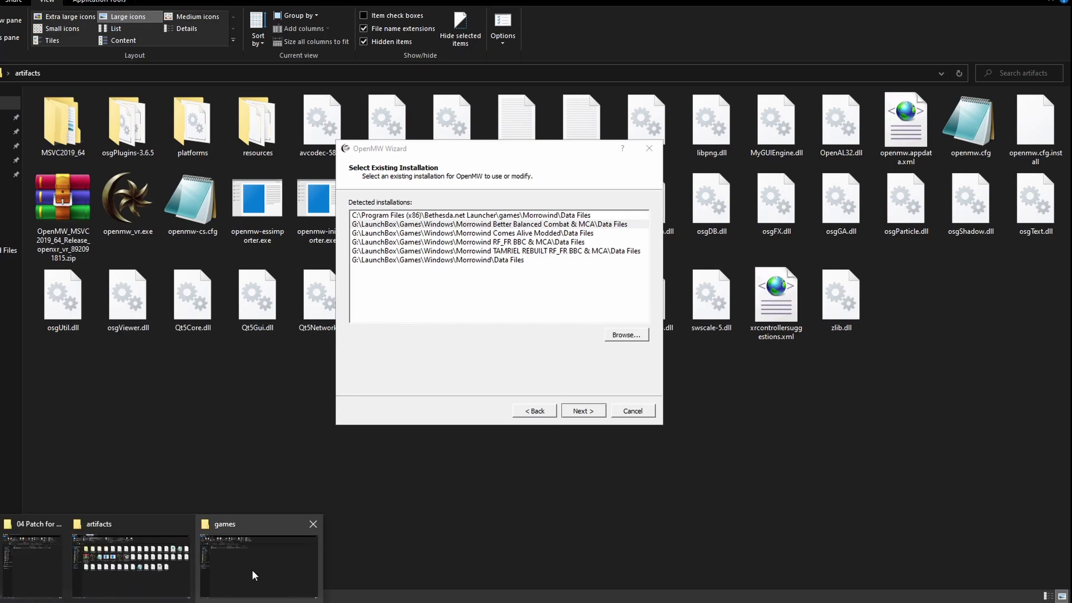
pyautogui.click(246, 553)
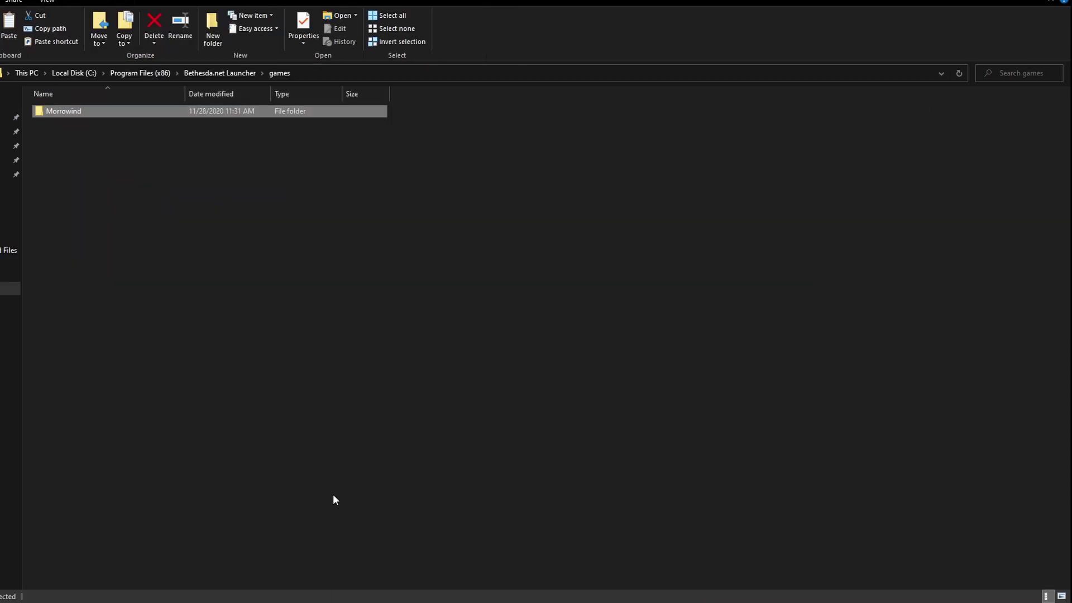
pyautogui.click(10, 288)
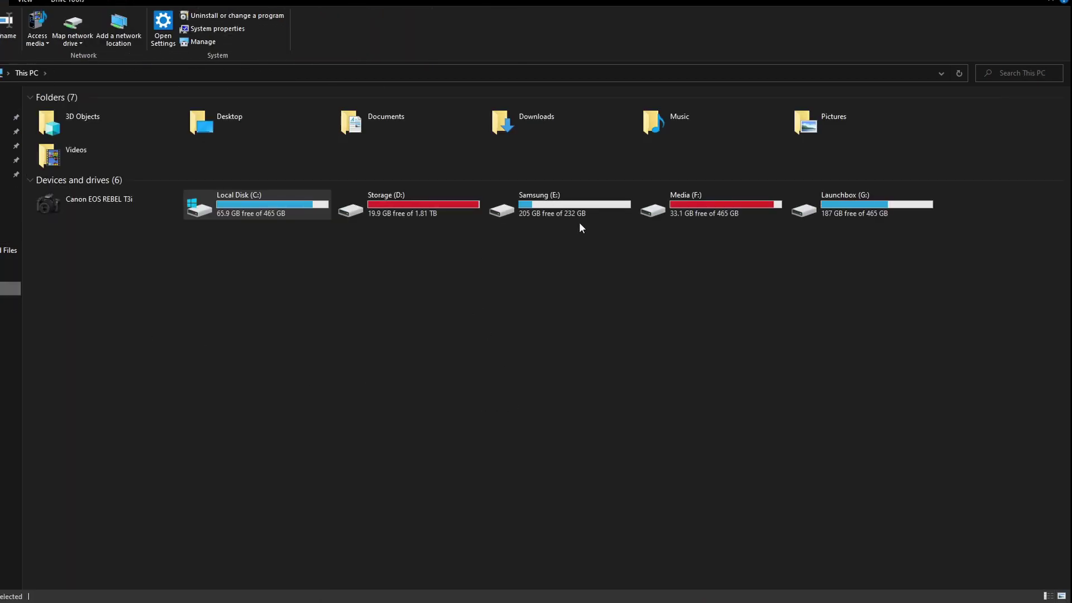
pyautogui.doubleClick(835, 202)
pyautogui.doubleClick(83, 112)
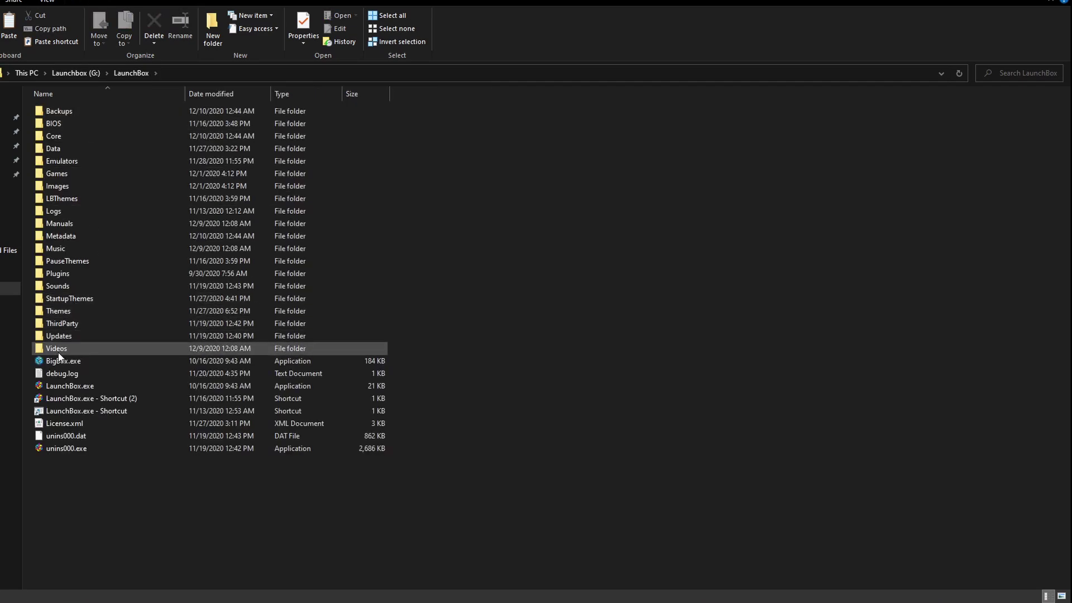
pyautogui.doubleClick(56, 174)
pyautogui.doubleClick(70, 399)
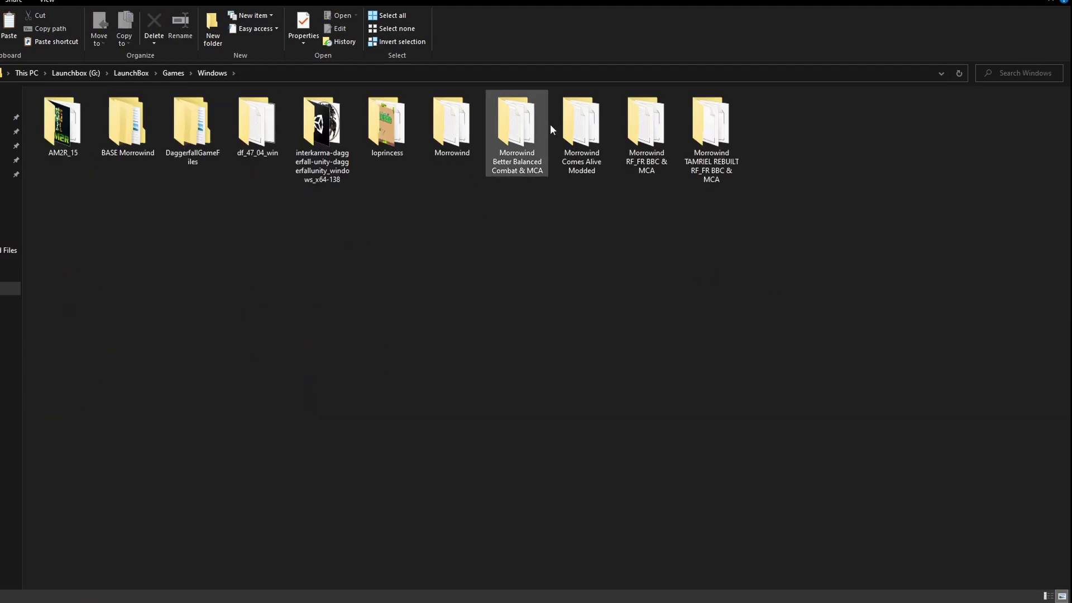
pyautogui.click(1029, 0)
pyautogui.moveTo(391, 148); pyautogui.dragTo(159, 157)
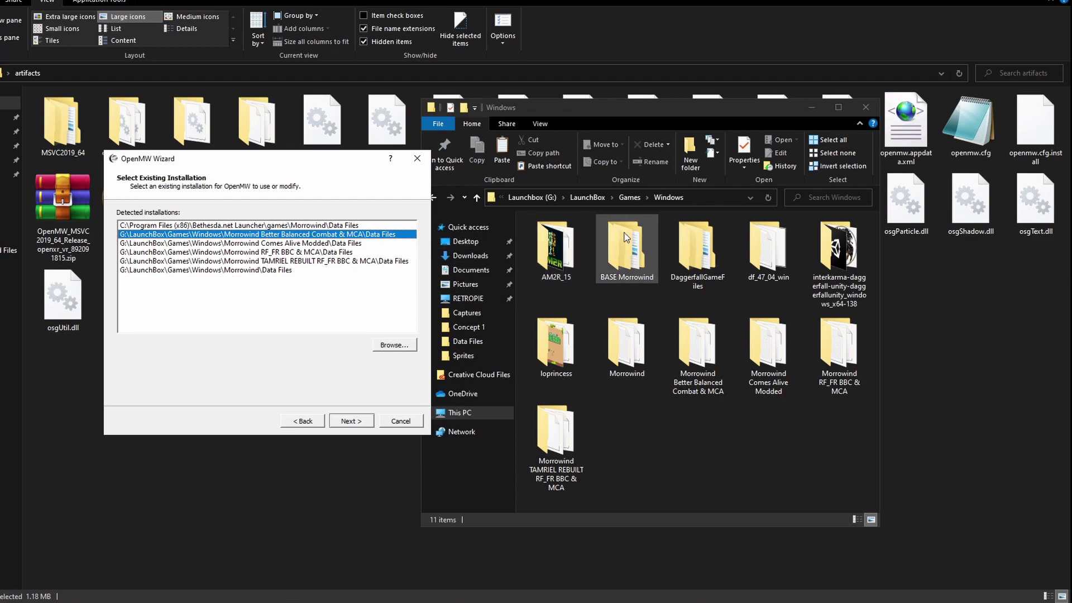
pyautogui.click(634, 234)
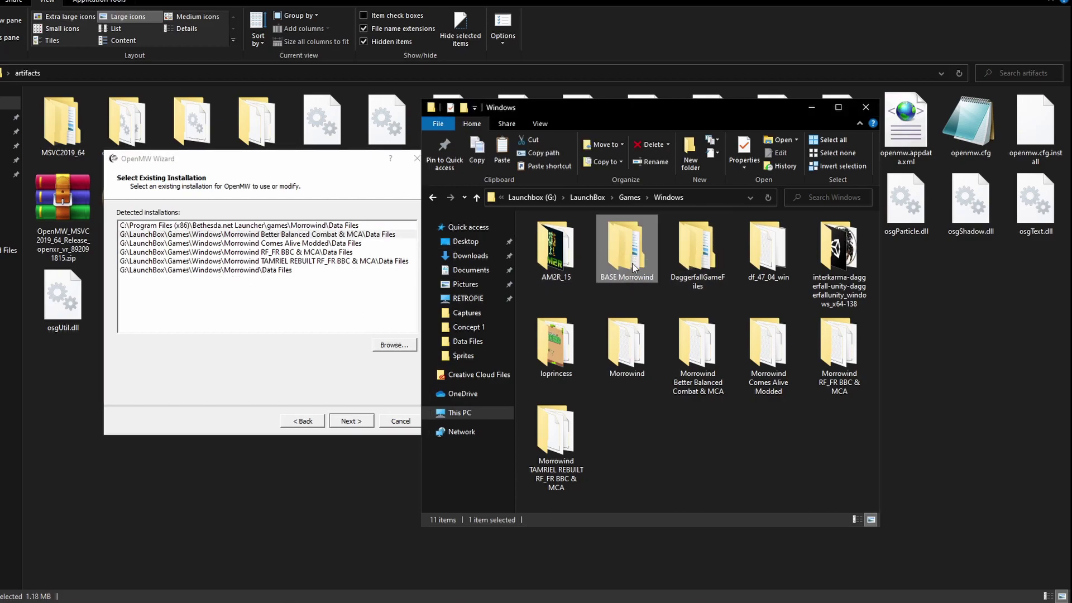
# Browse for a master file in the wizard and go to LaunchBox\Games\Windows on the G: drive
pyautogui.click(376, 349)
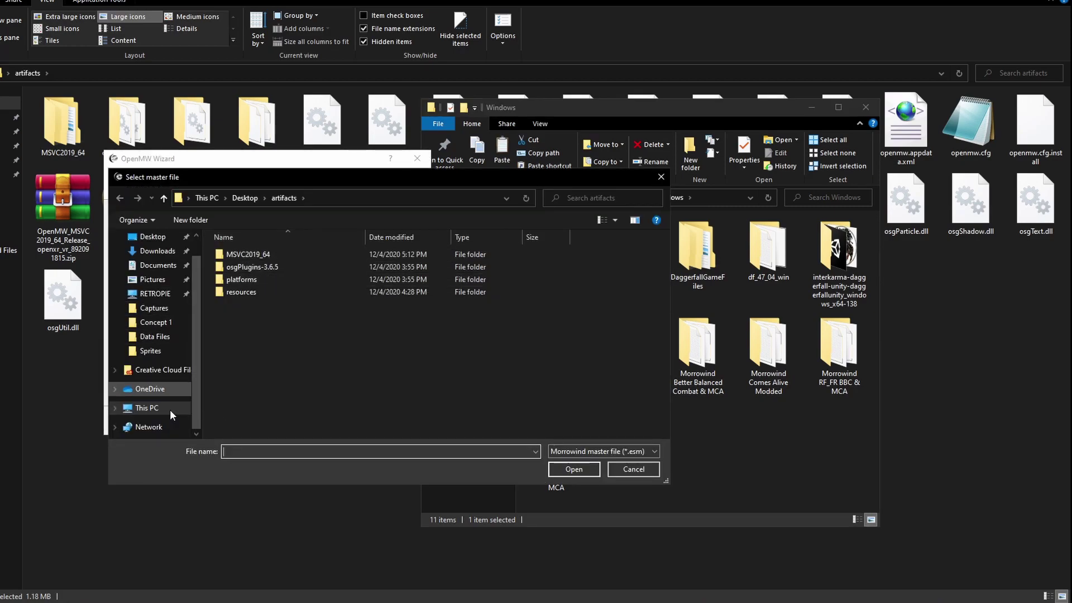
pyautogui.click(135, 410)
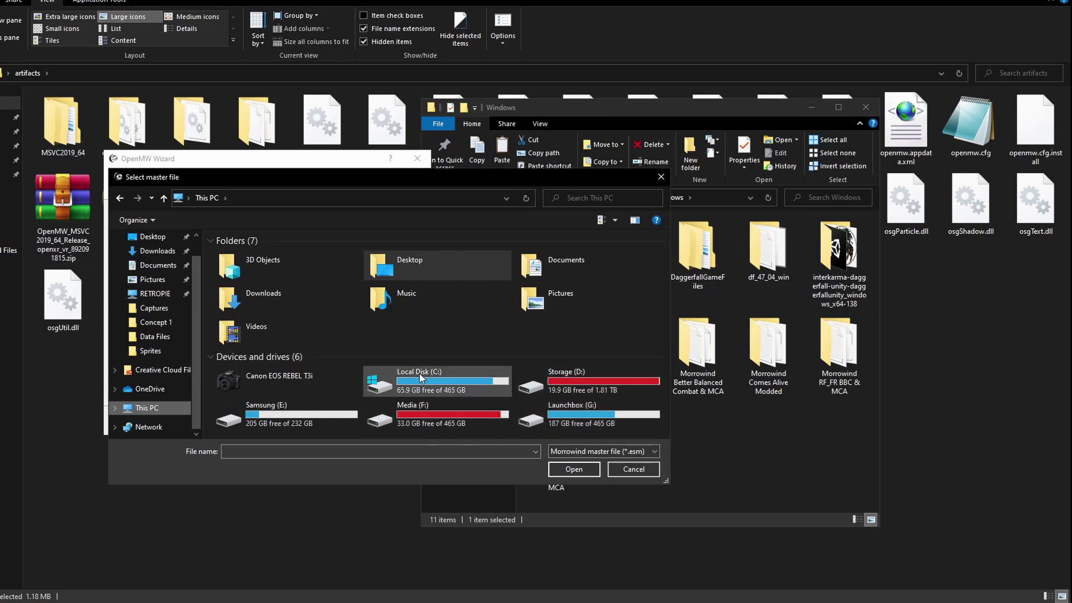
pyautogui.doubleClick(577, 421)
pyautogui.doubleClick(265, 285)
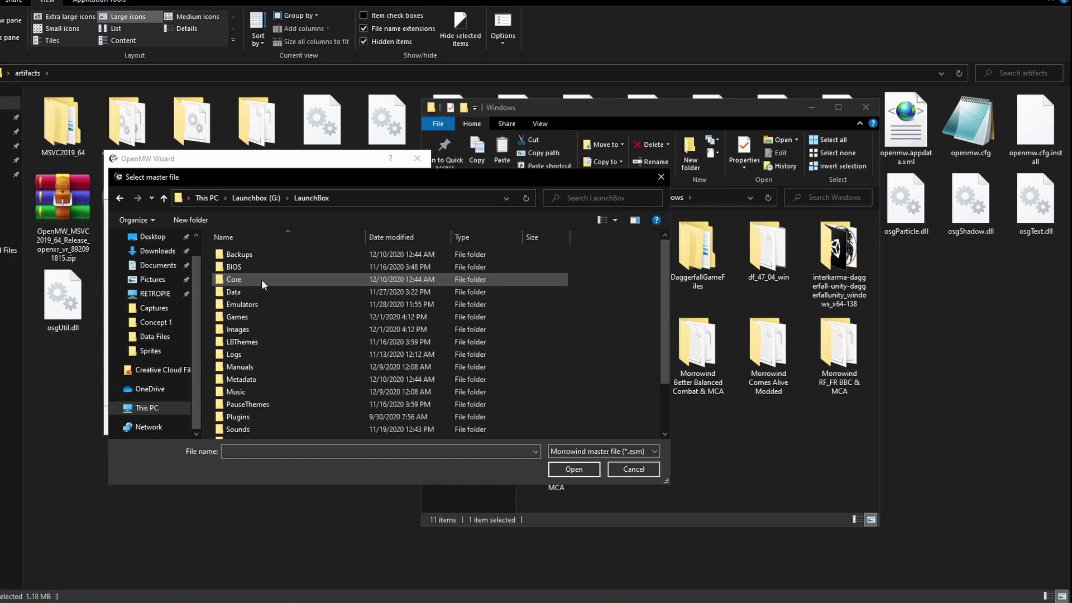
pyautogui.doubleClick(249, 315)
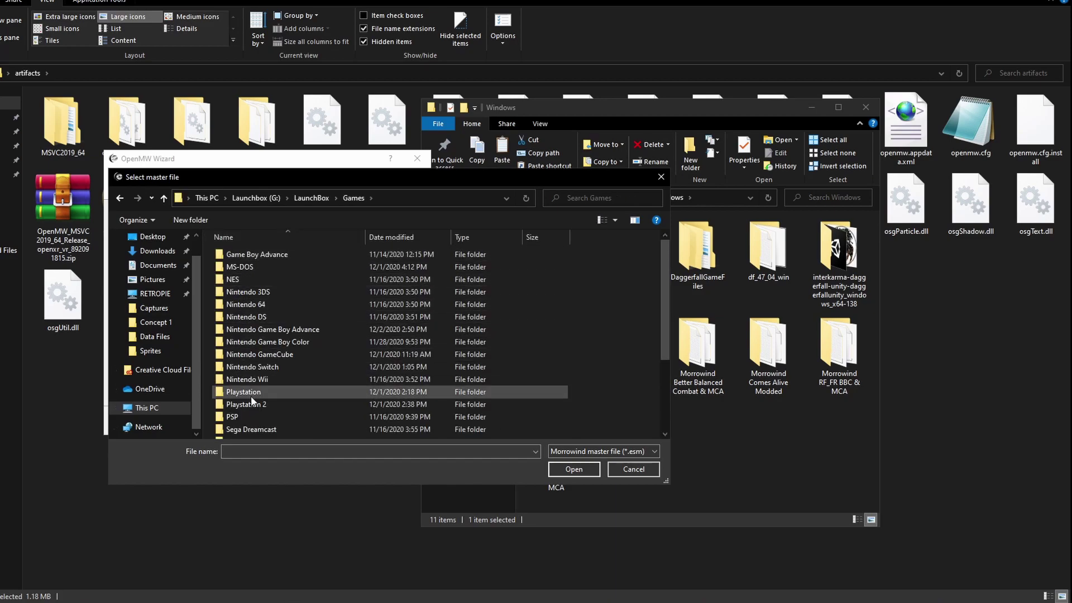
pyautogui.scroll(-5, 250, 396)
pyautogui.doubleClick(246, 432)
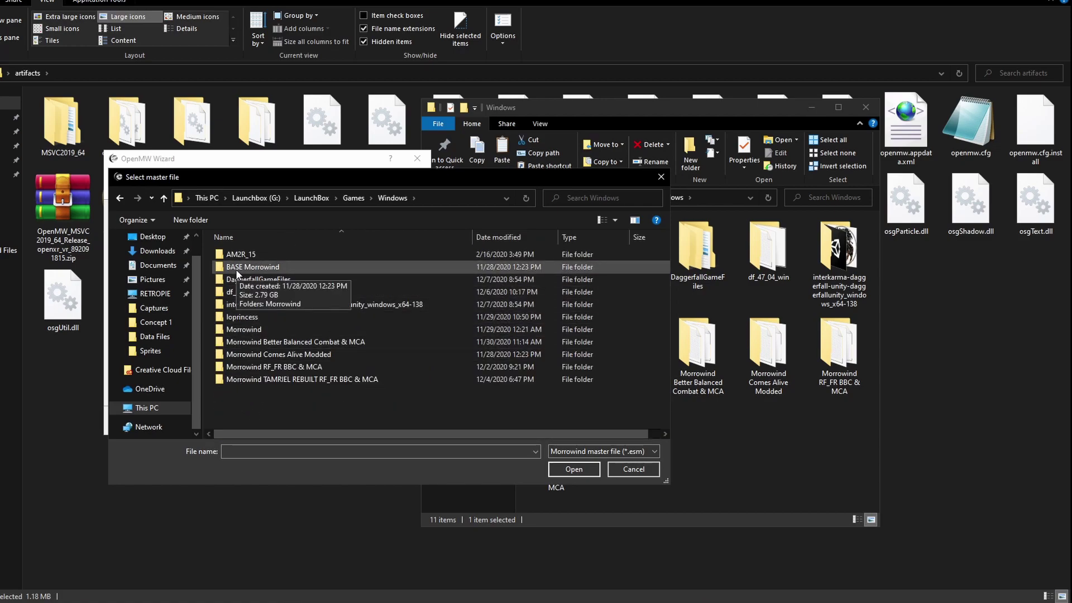
# Open Morrowind.esm from BASE Morrowind\Morrowind\Data Files as the installation's master file
pyautogui.moveTo(301, 182); pyautogui.dragTo(644, 169)
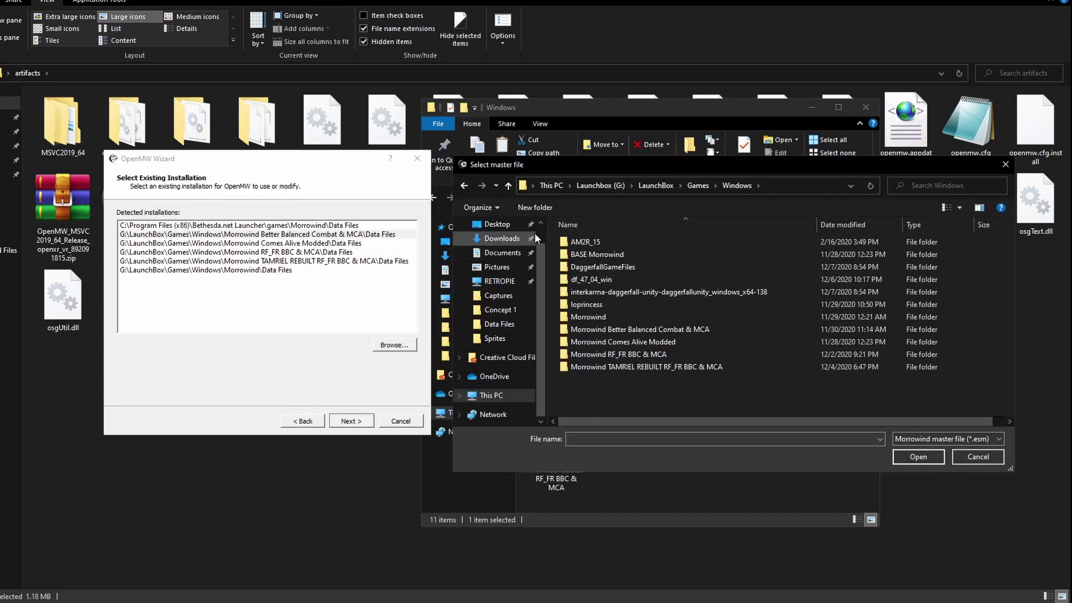
pyautogui.doubleClick(599, 254)
pyautogui.doubleClick(597, 246)
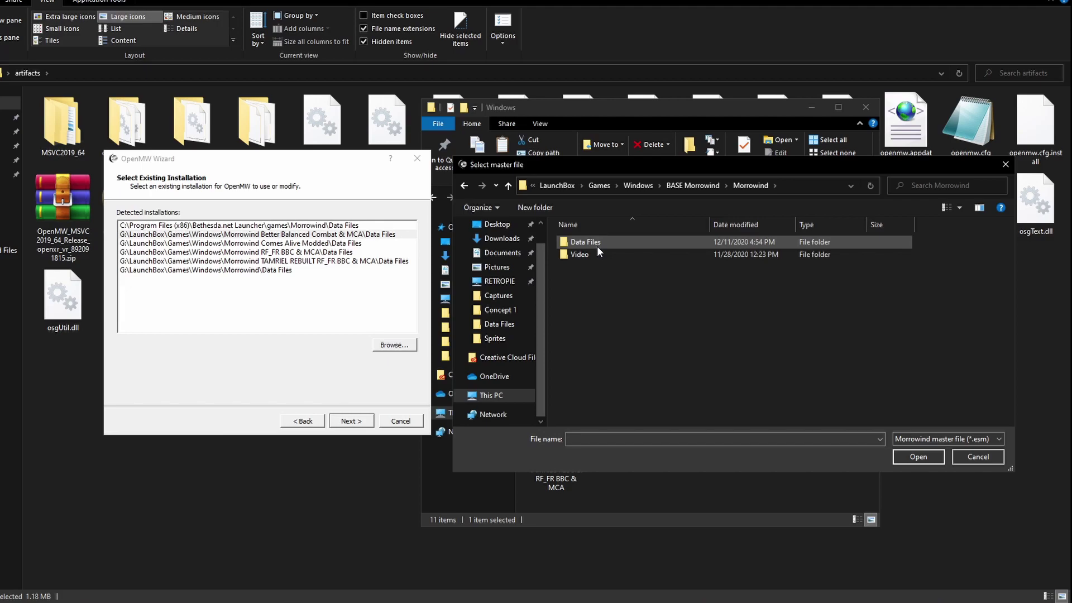
pyautogui.doubleClick(597, 247)
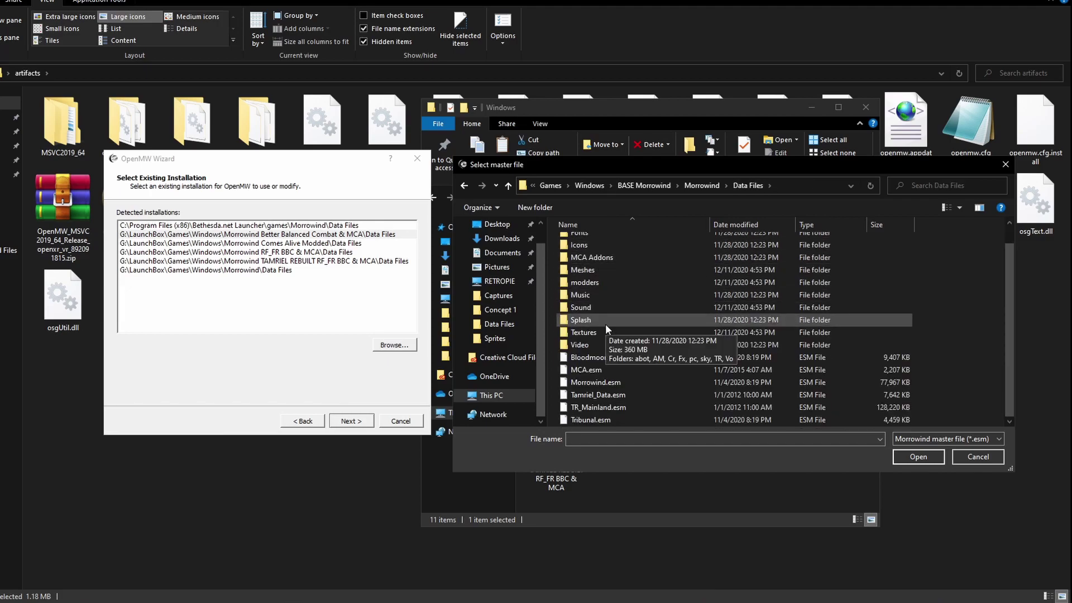
pyautogui.click(593, 386)
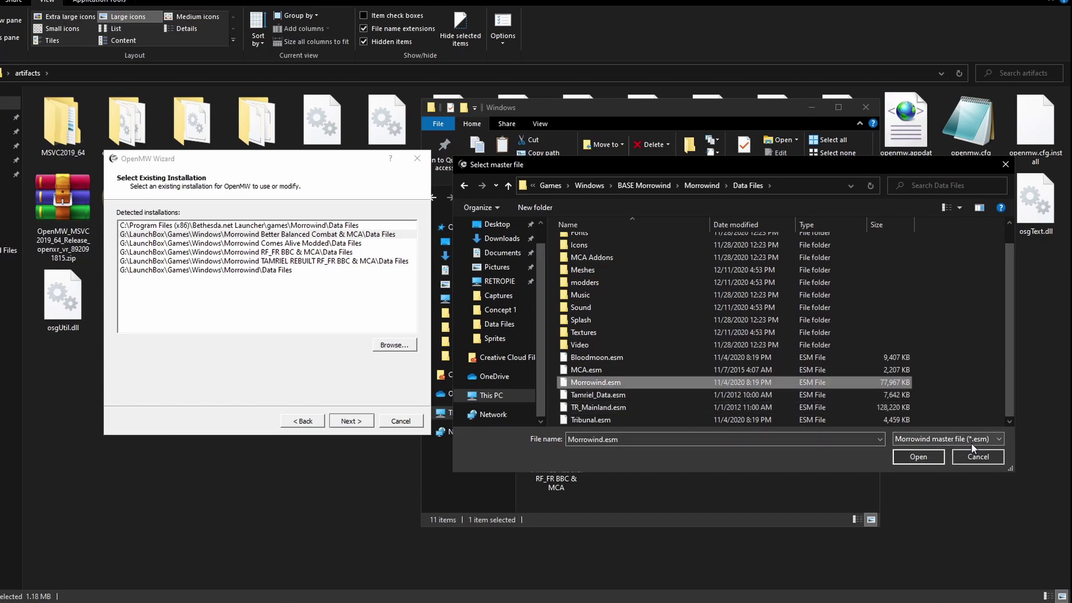
pyautogui.click(921, 457)
# Complete the wizard for the BASE Morrowind installation, with English as language and both the settings and add-on imports enabled
pyautogui.click(260, 280)
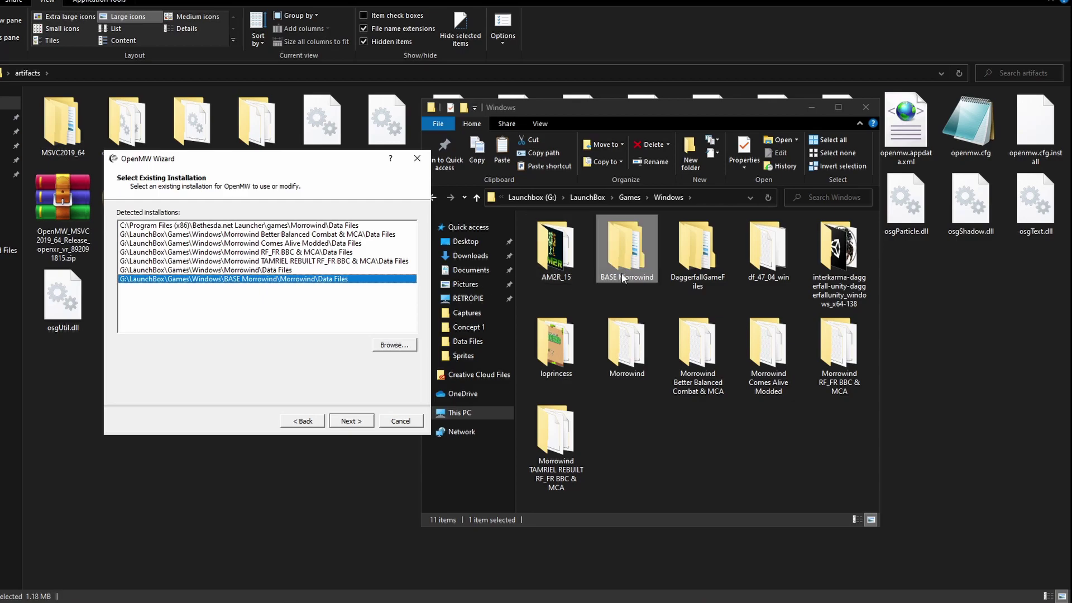
pyautogui.click(350, 420)
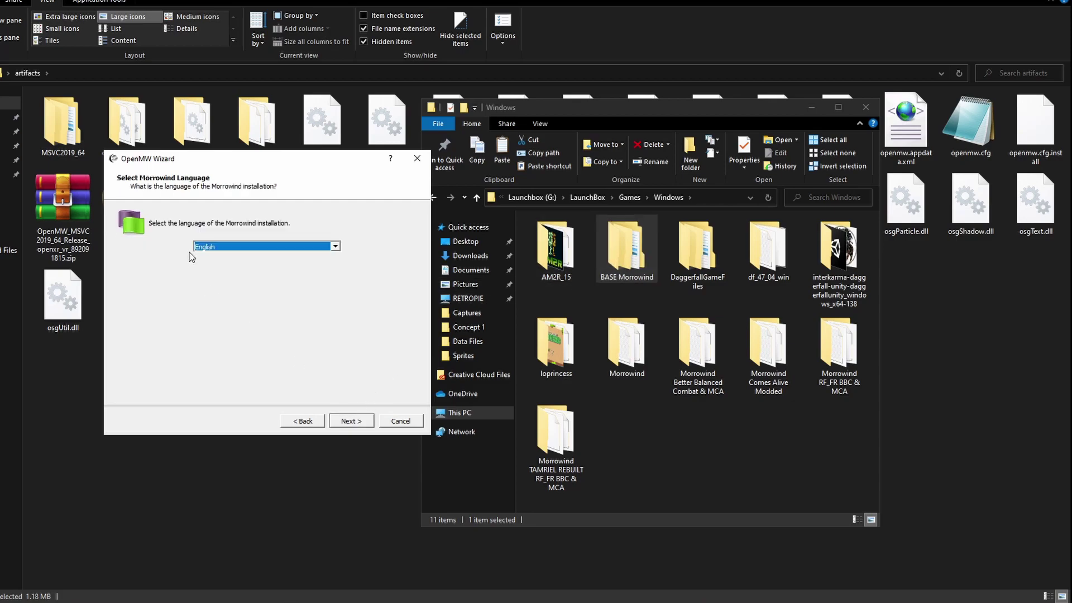
pyautogui.click(351, 420)
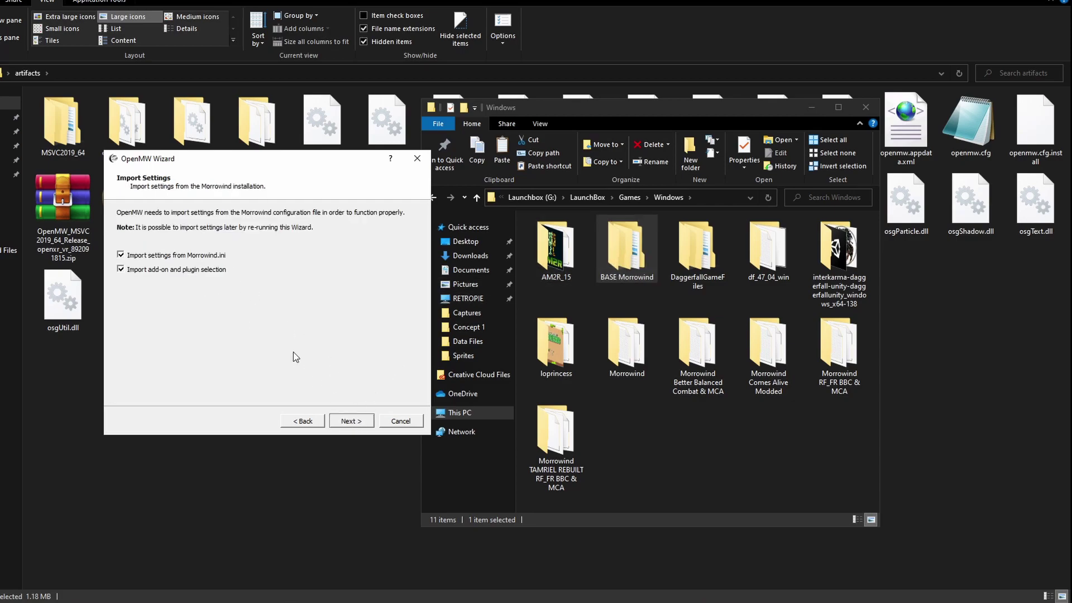
pyautogui.click(351, 419)
pyautogui.click(351, 421)
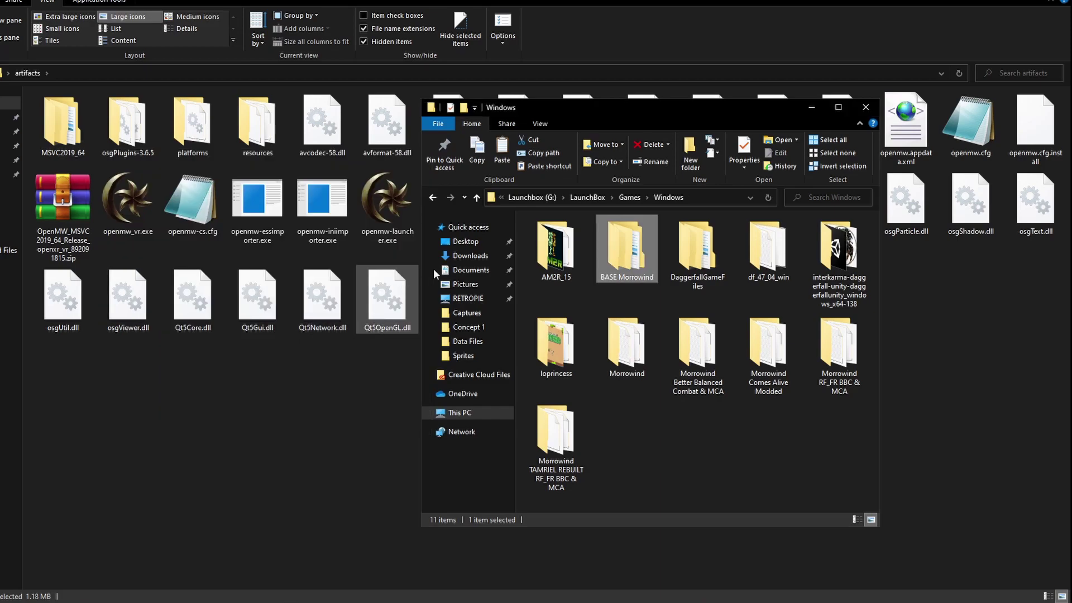
# Run openmw-launcher.exe and enable abotBoats.esp, Tamriel_Data.esm and TR_Mainland.esm in the data files
pyautogui.doubleClick(379, 191)
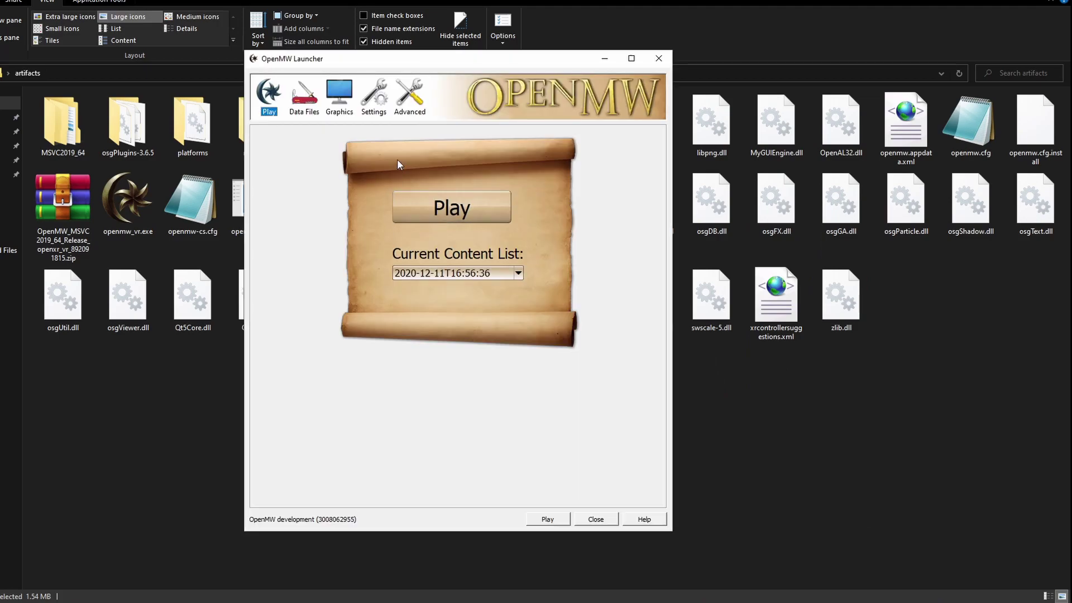
pyautogui.moveTo(466, 60); pyautogui.dragTo(601, 55)
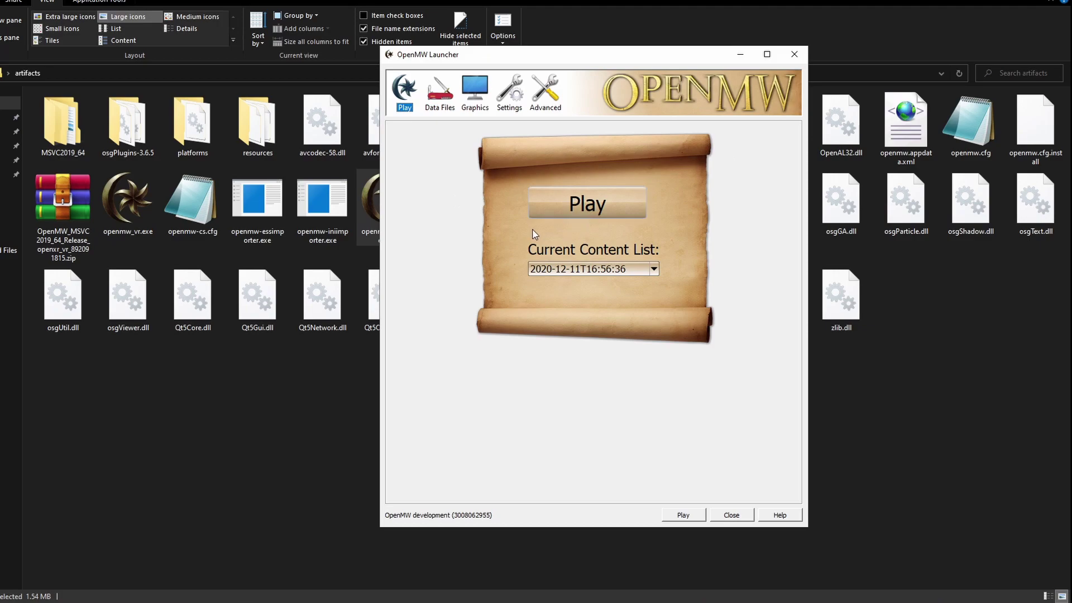
pyautogui.click(441, 95)
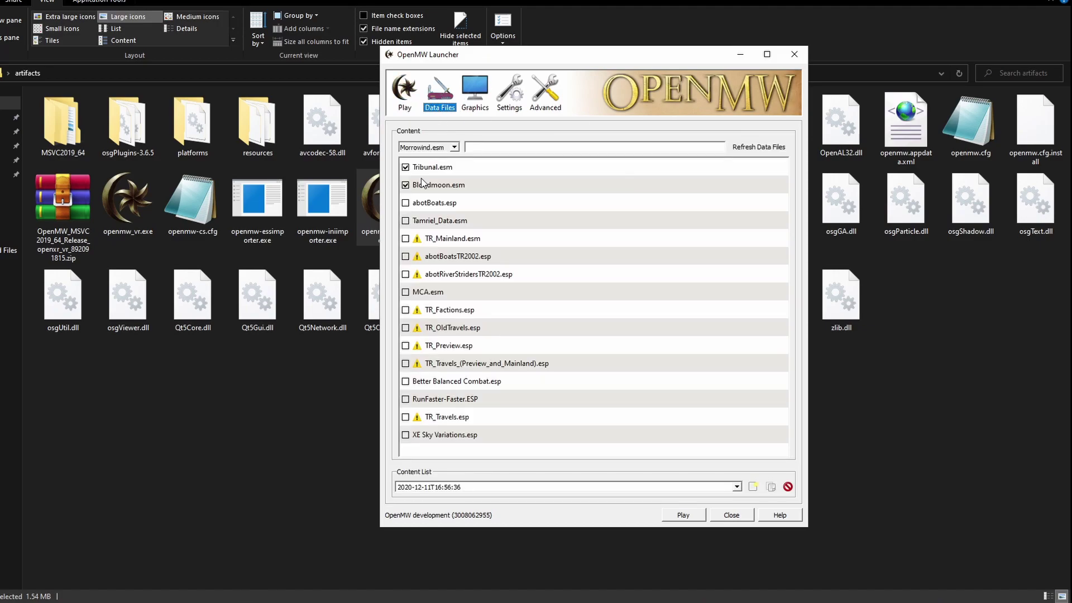
pyautogui.click(405, 204)
pyautogui.click(405, 221)
pyautogui.click(406, 239)
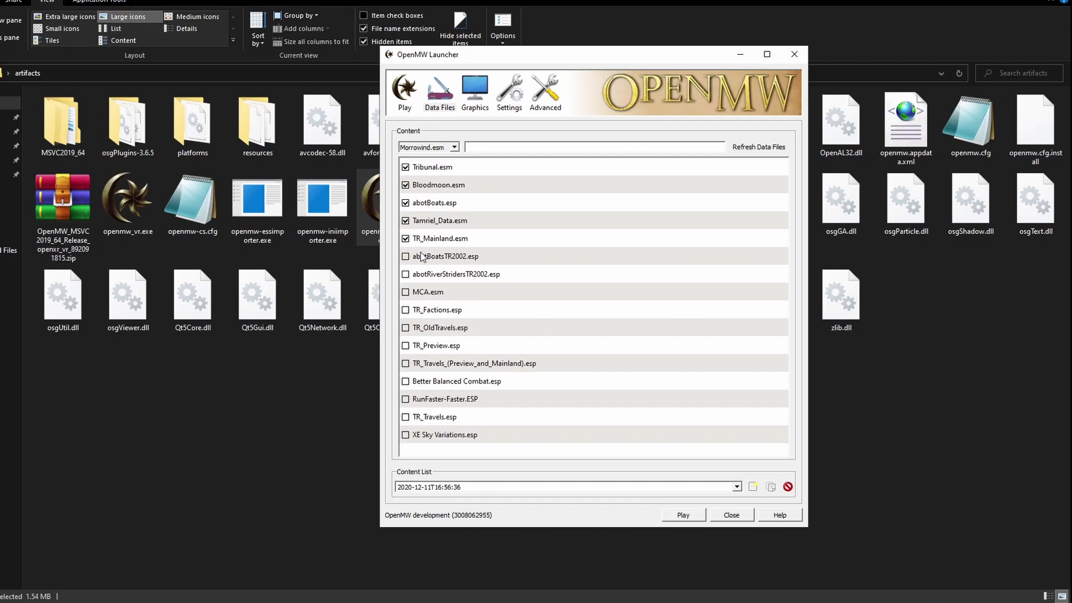
# Enable the remaining abot and TR_ plugins, leaving MCA.esm, Better Balanced Combat.esp and RunFaster-Faster.ESP disabled
pyautogui.click(406, 256)
pyautogui.click(406, 275)
pyautogui.click(406, 293)
pyautogui.click(406, 310)
pyautogui.click(406, 329)
pyautogui.click(406, 346)
pyautogui.click(406, 364)
pyautogui.click(405, 381)
pyautogui.click(406, 418)
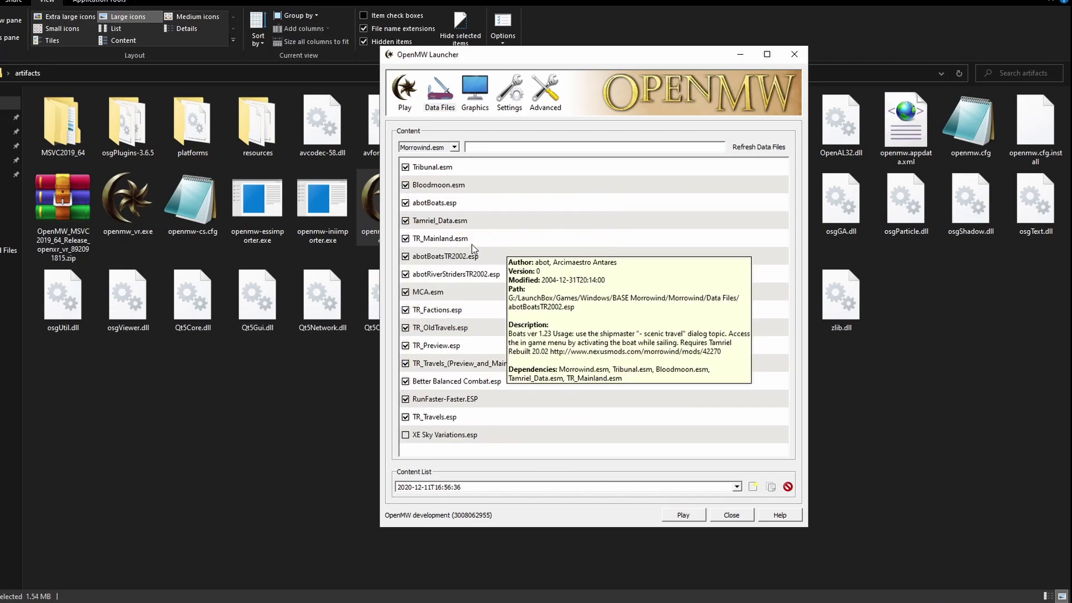
pyautogui.click(405, 292)
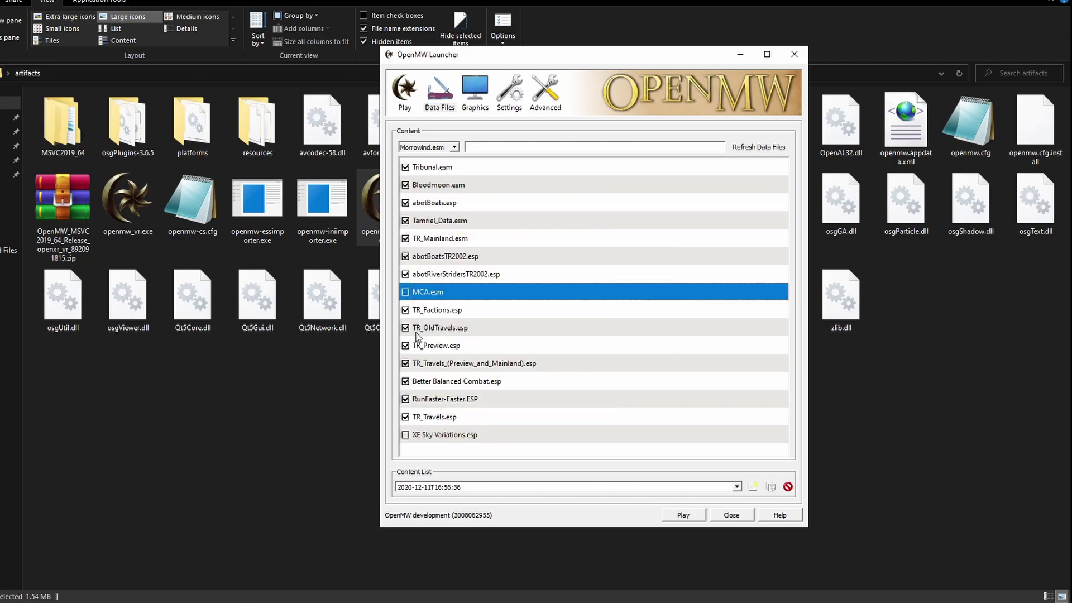
pyautogui.click(406, 382)
# Go through the enabled content files one by one from Tribunal.esm to TR_Travels.esp to check the load selection
pyautogui.click(447, 169)
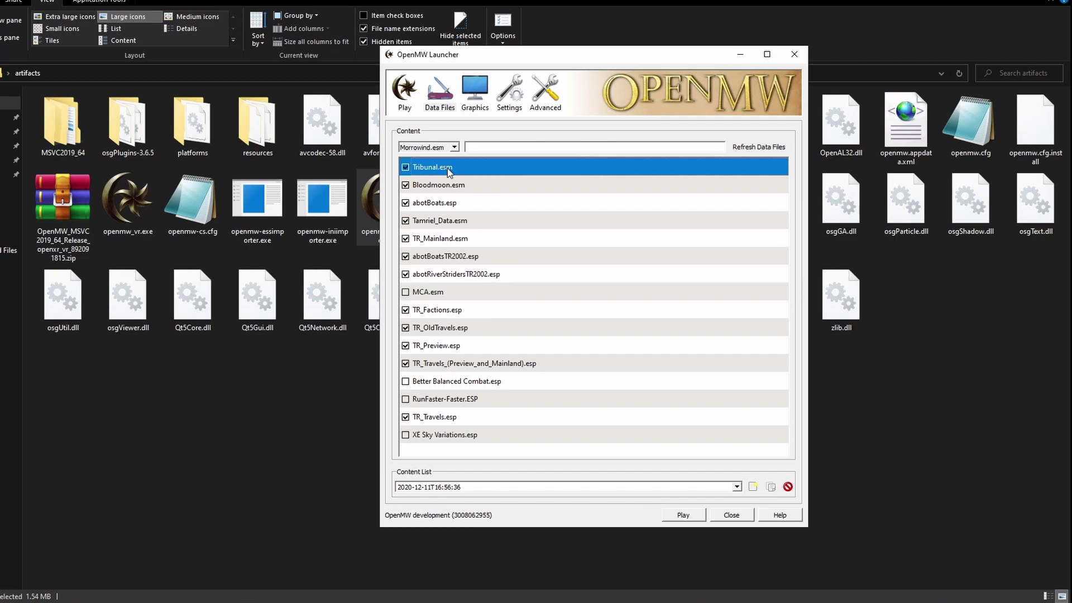
pyautogui.click(453, 186)
pyautogui.click(450, 203)
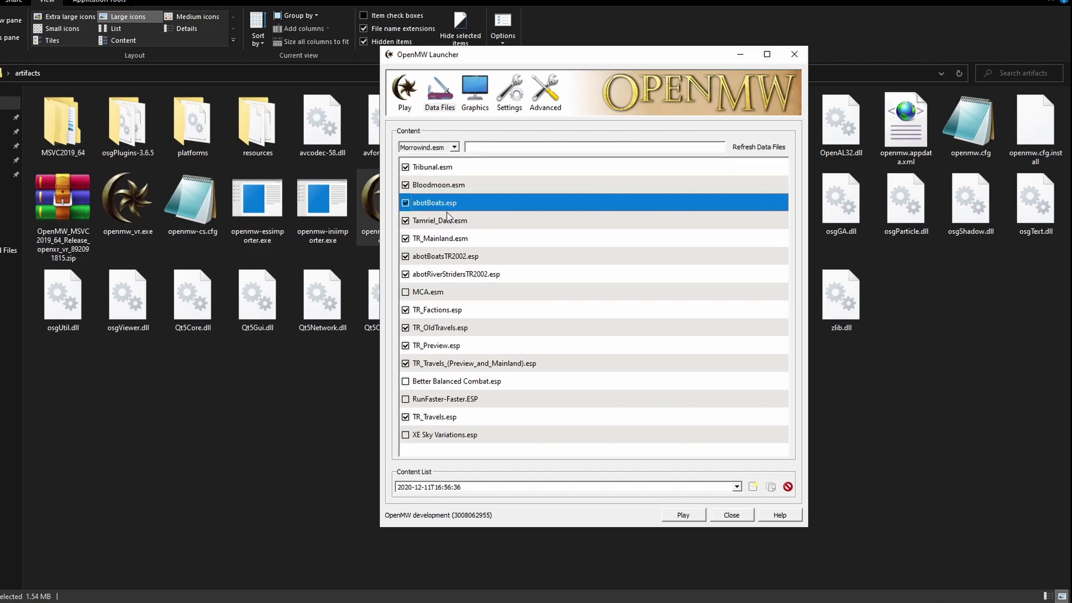
pyautogui.click(447, 221)
pyautogui.click(452, 240)
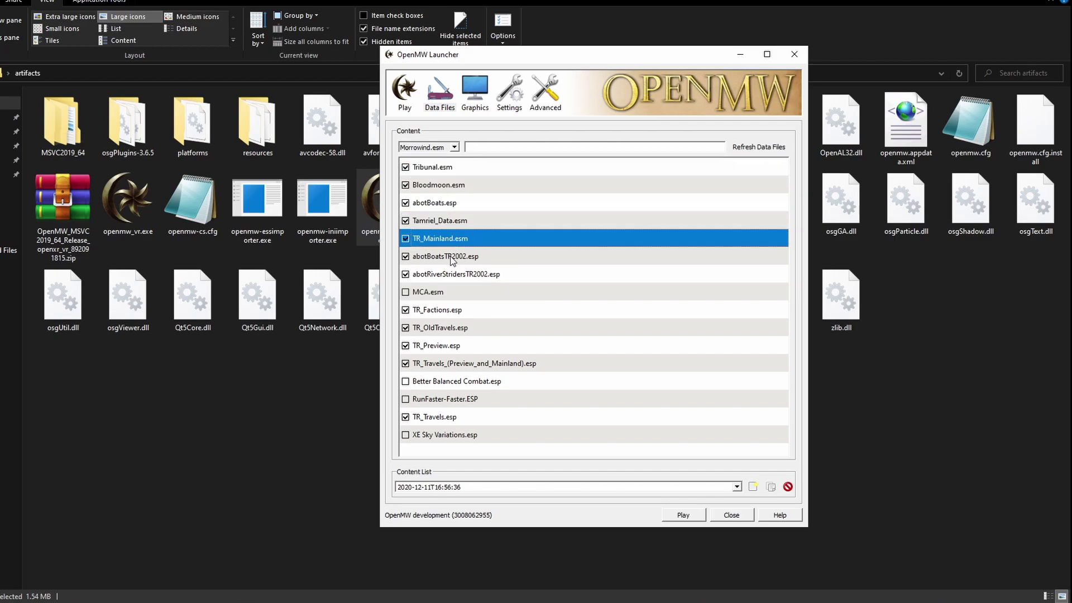
pyautogui.click(452, 258)
pyautogui.click(453, 276)
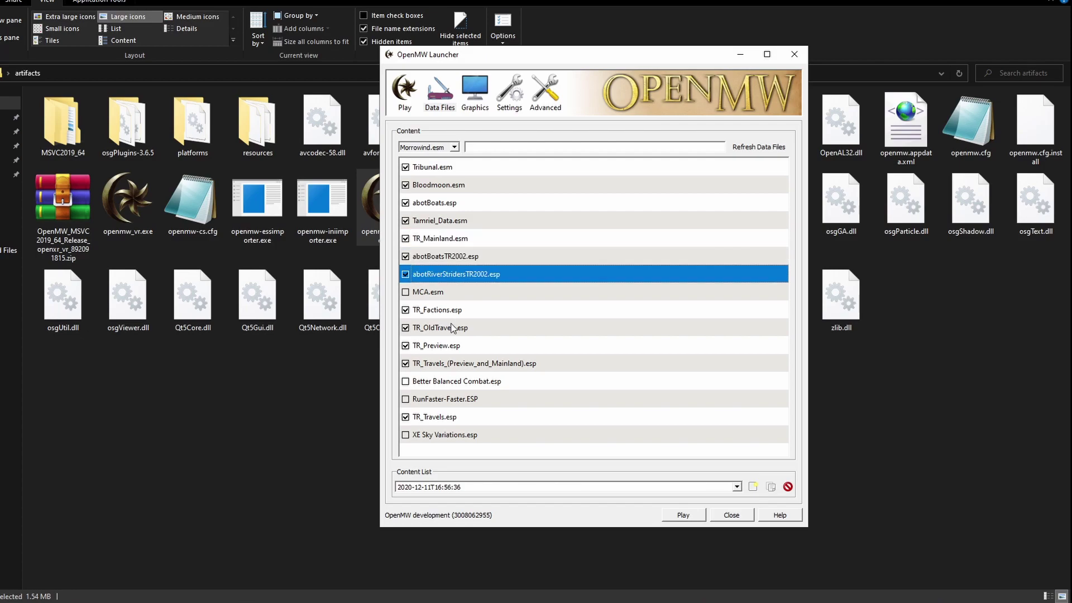
pyautogui.click(452, 312)
pyautogui.click(452, 331)
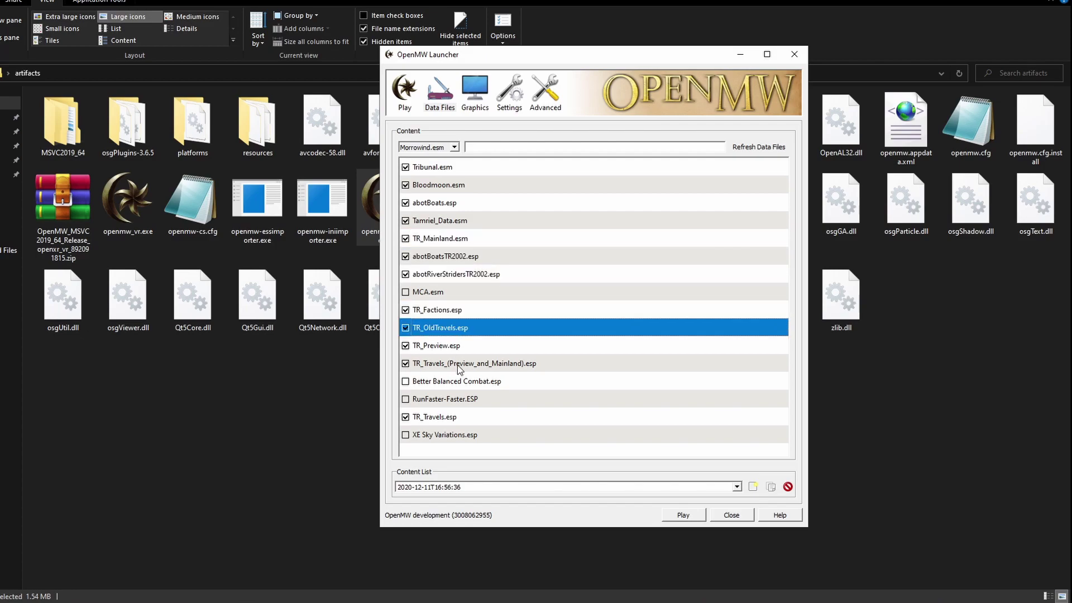
pyautogui.click(458, 366)
pyautogui.click(454, 348)
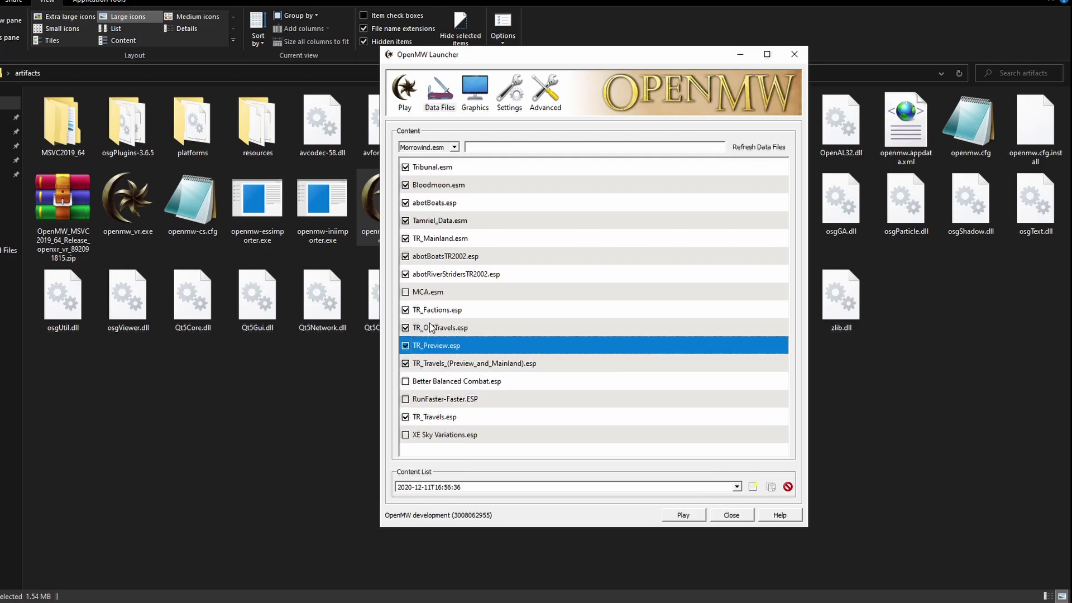
pyautogui.click(447, 418)
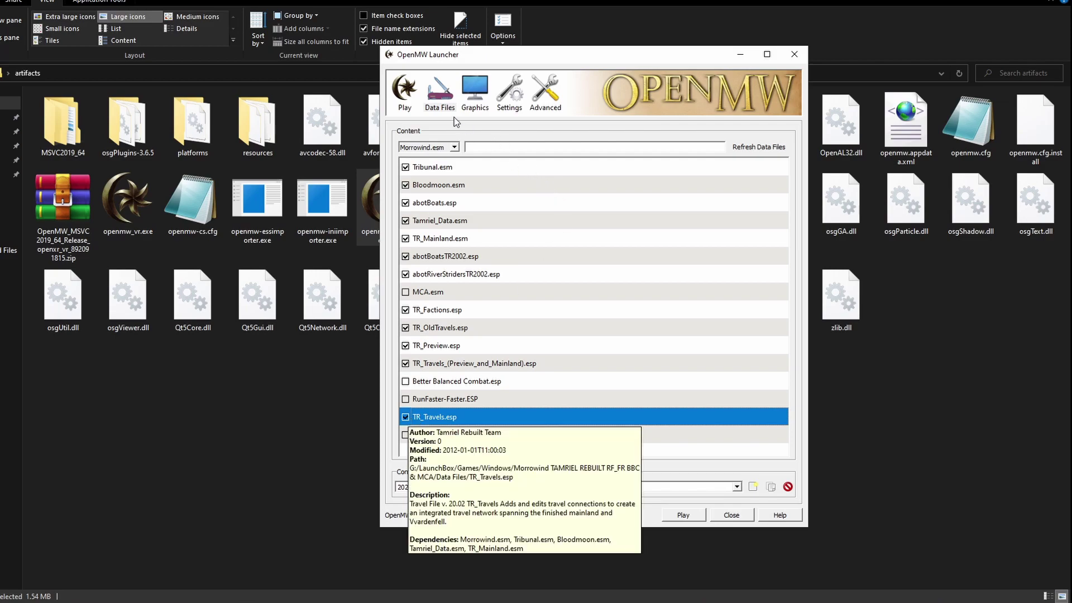
pyautogui.click(451, 184)
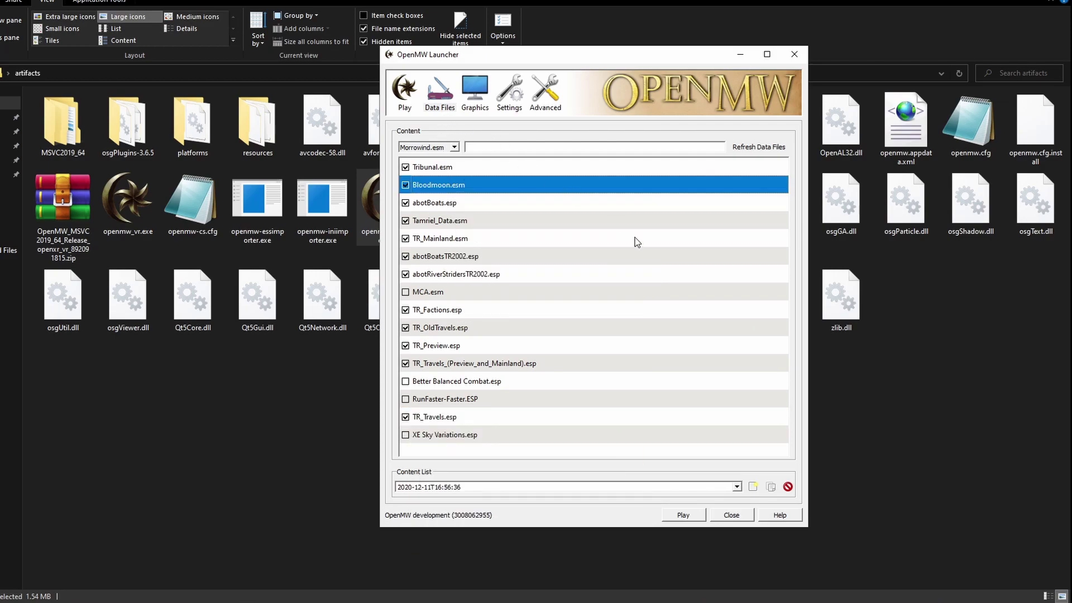
# Close the launcher and select openmw_vr.exe in the artifacts folder
pyautogui.click(726, 515)
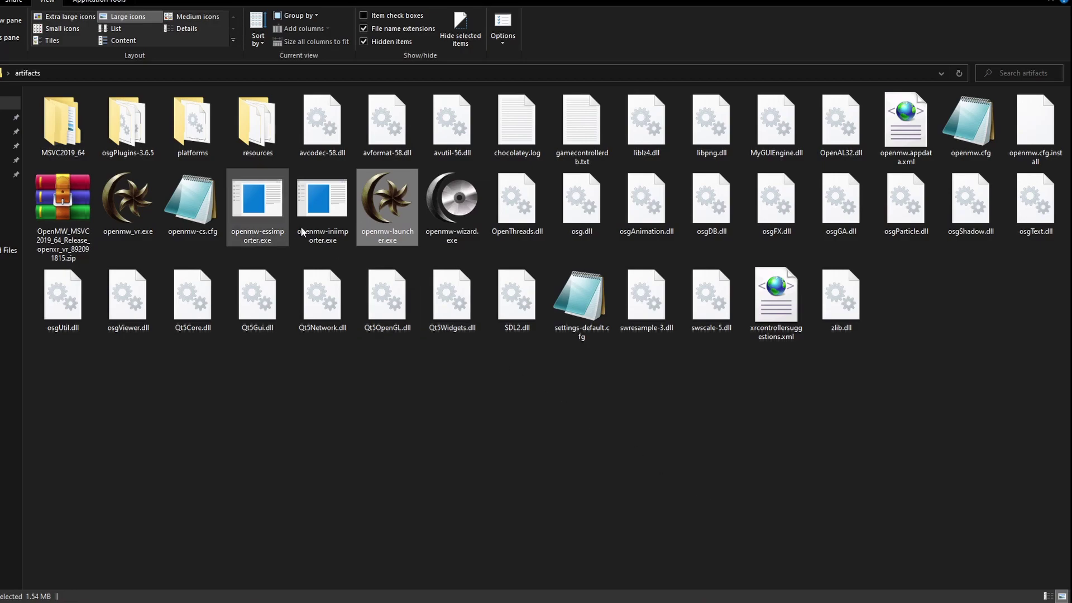
pyautogui.click(122, 186)
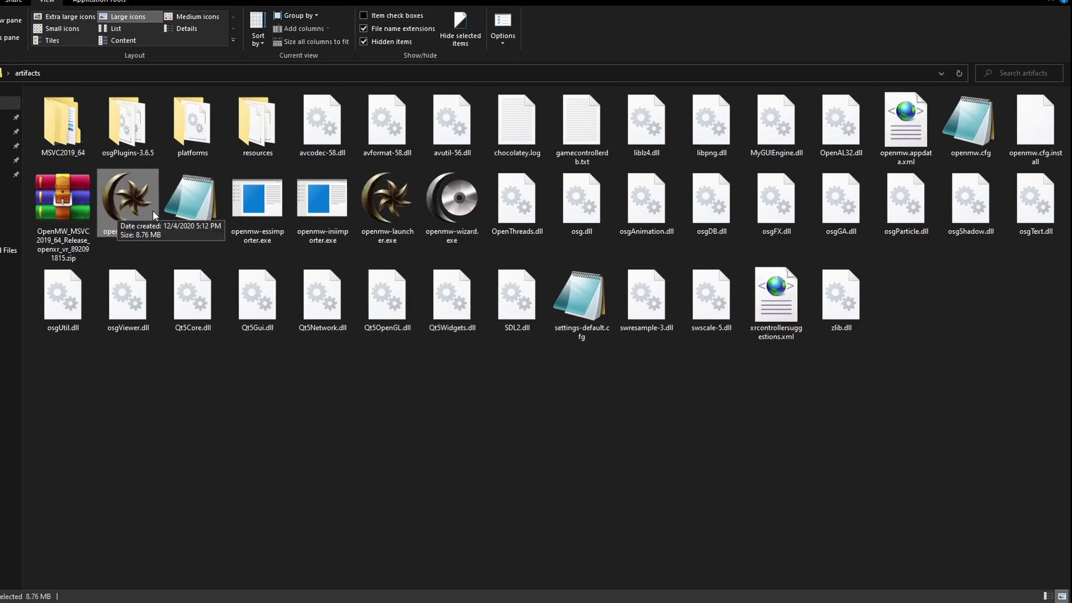